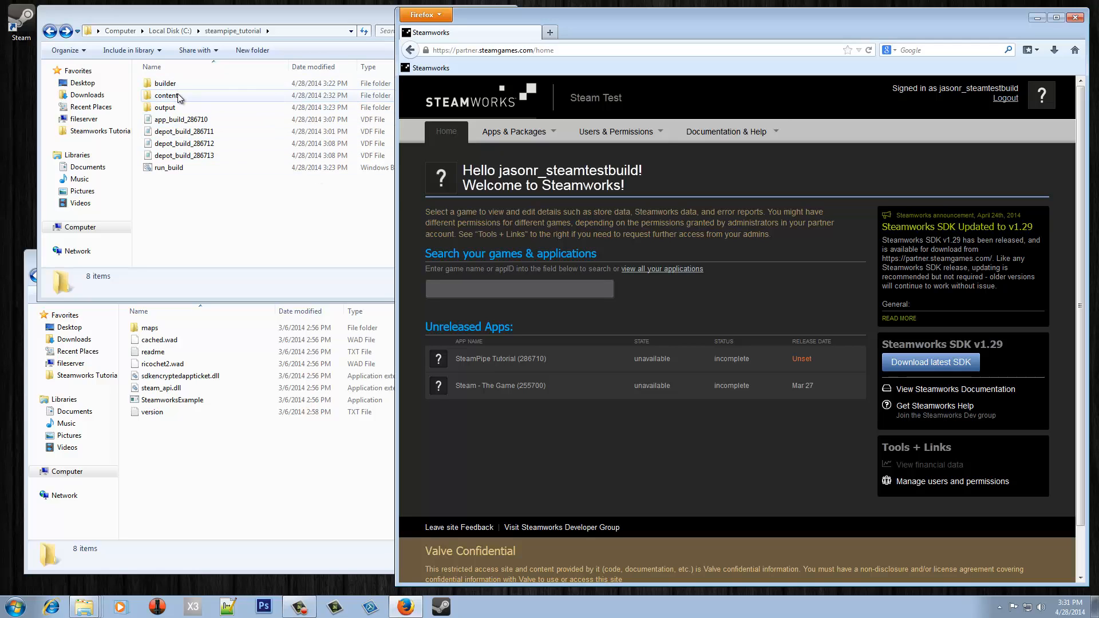
- Browse the common, dlc_1 and german folders under content, then return to steampipe_tutorial
{"action": "left_click", "coordinate": [198, 212]}
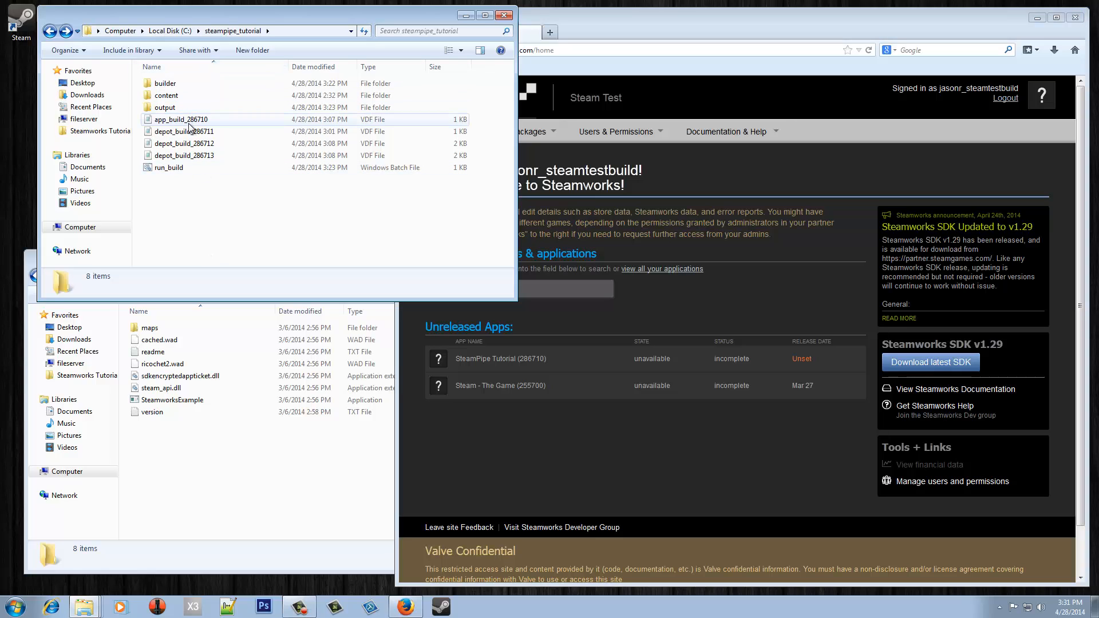
{"action": "double_click", "coordinate": [183, 96]}
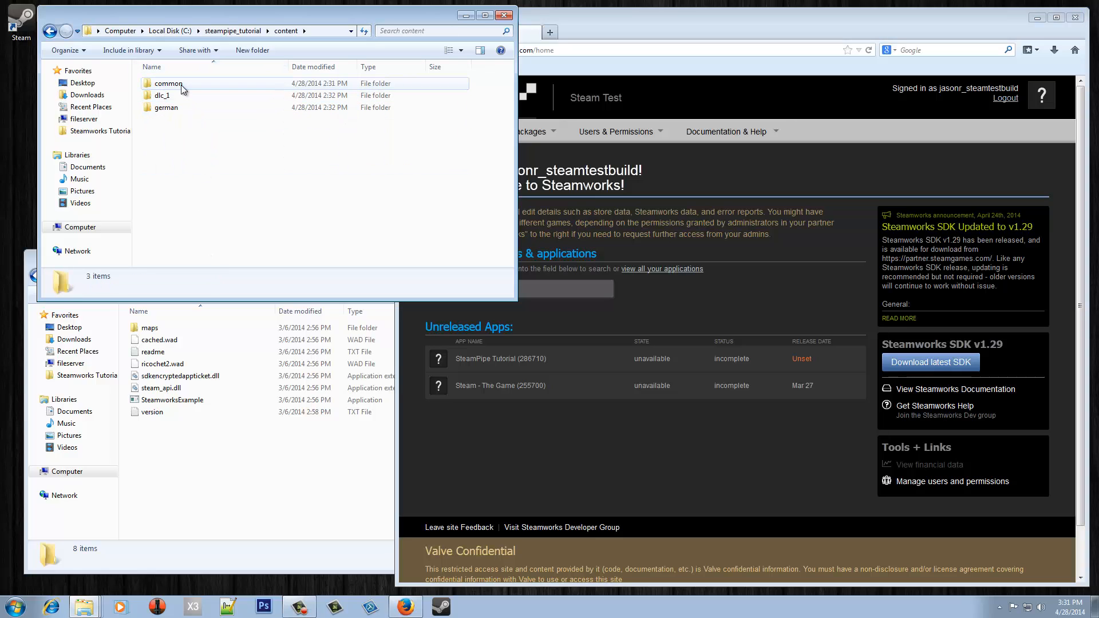
{"action": "left_click", "coordinate": [181, 84]}
{"action": "double_click", "coordinate": [181, 85]}
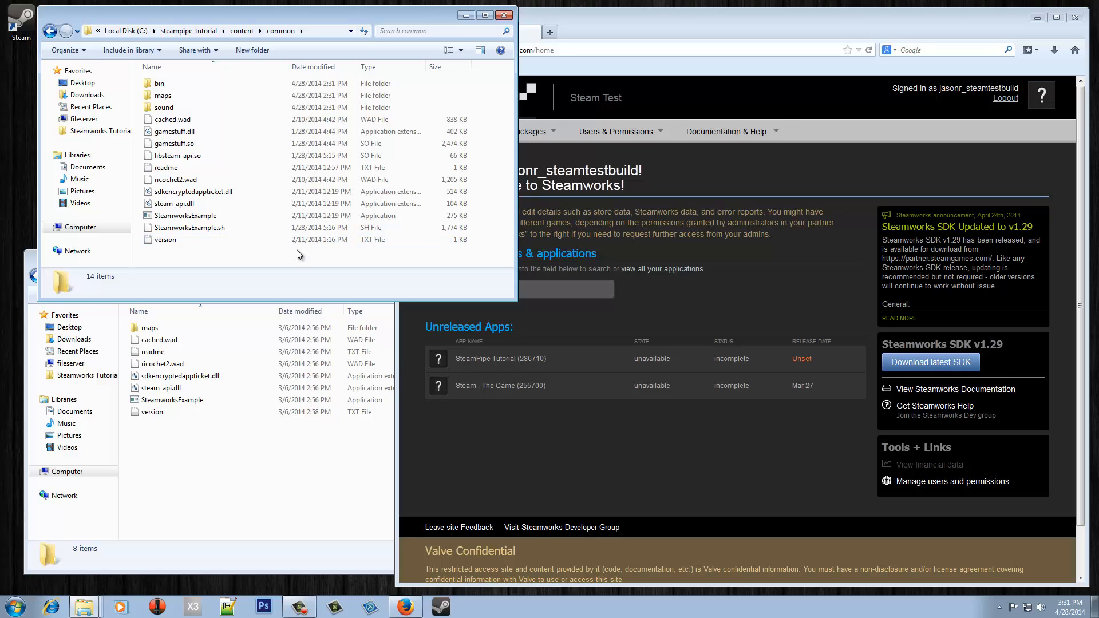
{"action": "key", "text": "BackSpace"}
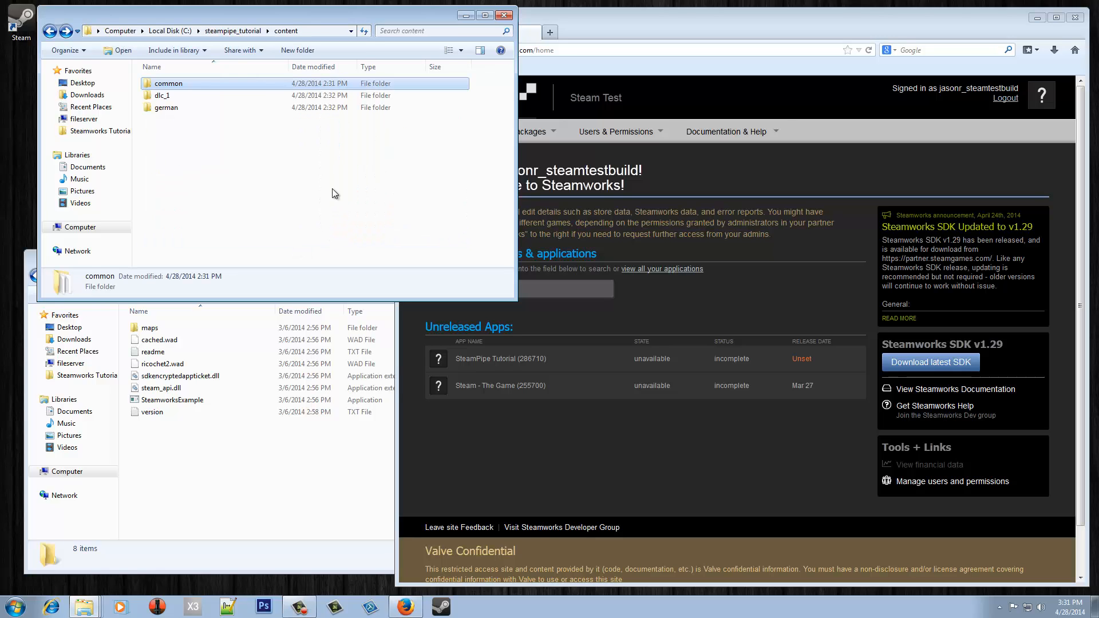
{"action": "double_click", "coordinate": [191, 96]}
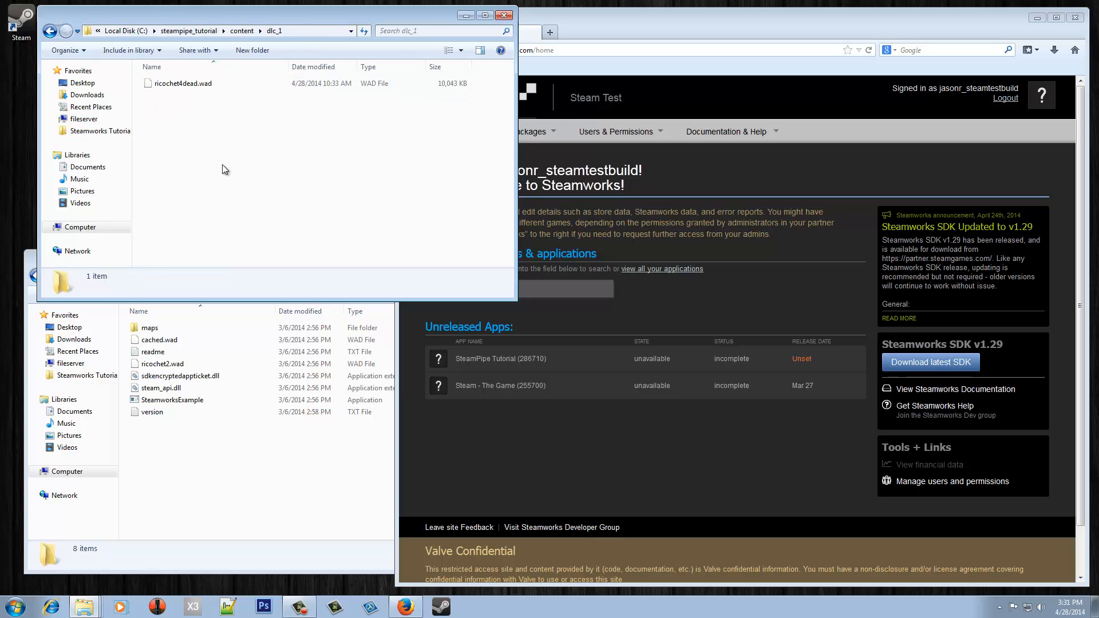
{"action": "key", "text": "BackSpace"}
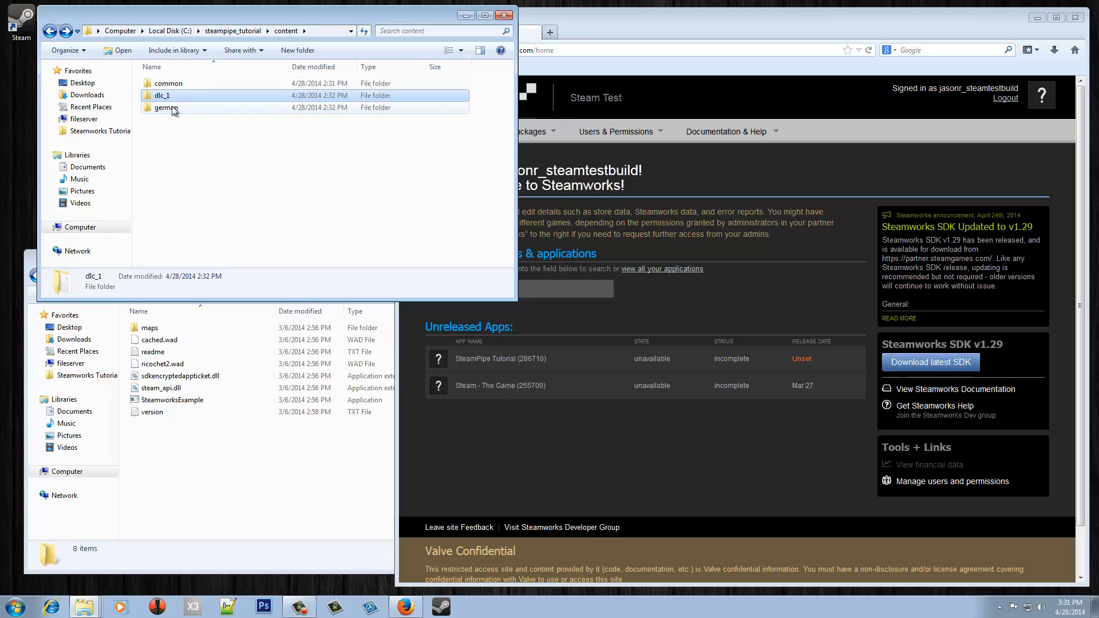
{"action": "double_click", "coordinate": [172, 106]}
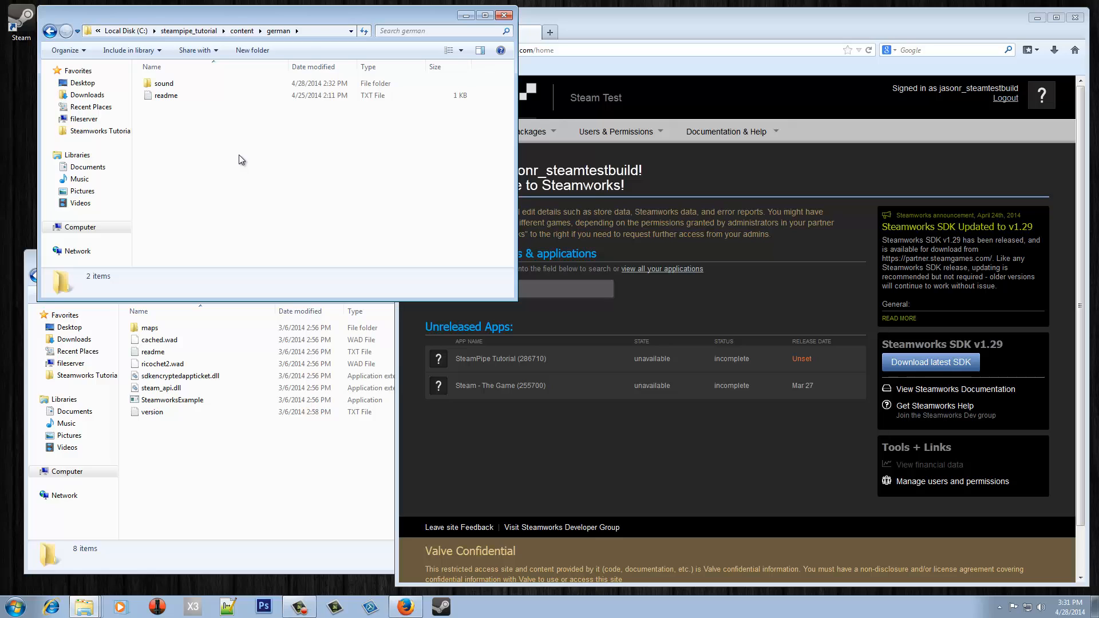
{"action": "key", "text": "BackSpace"}
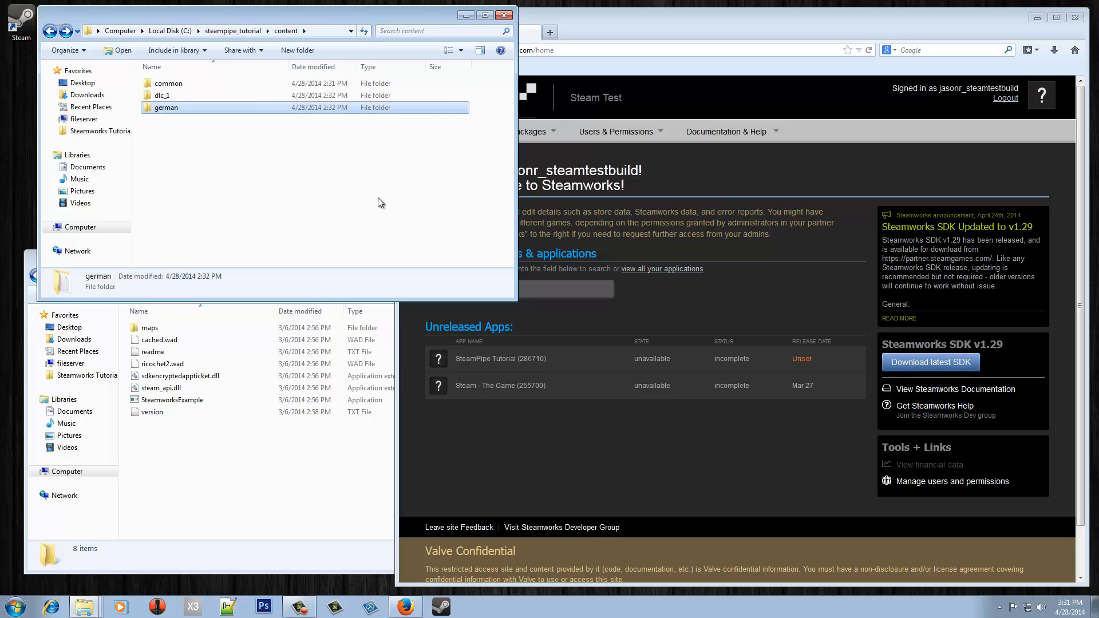
{"action": "key", "text": "BackSpace"}
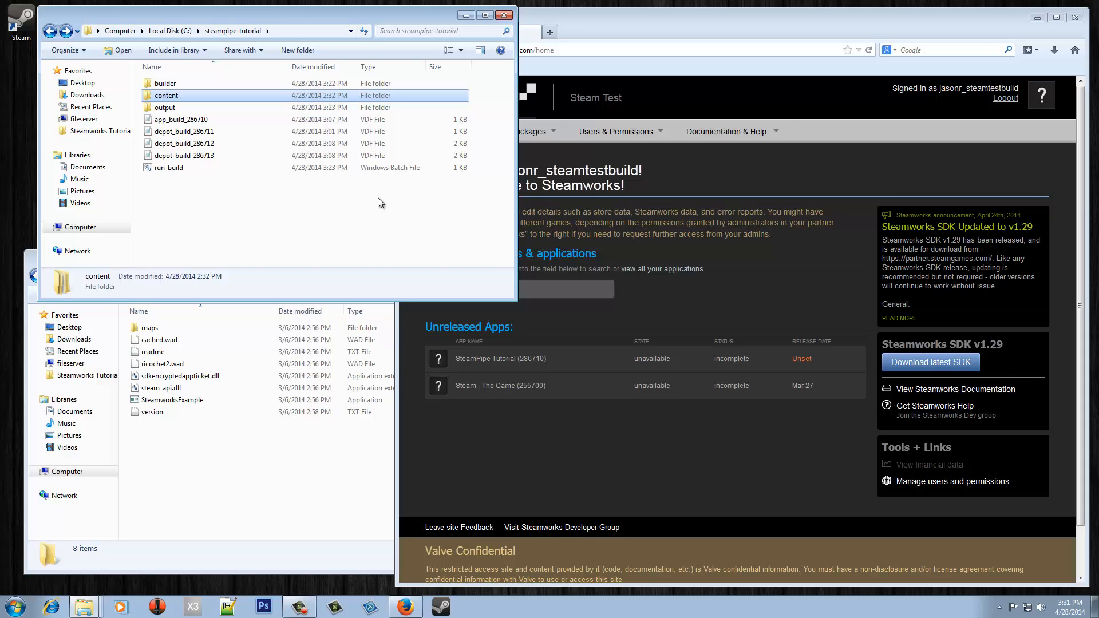
- Go to the SteamPipe Tutorial app's depot management page in Steamworks settings
{"action": "left_click", "coordinate": [548, 286]}
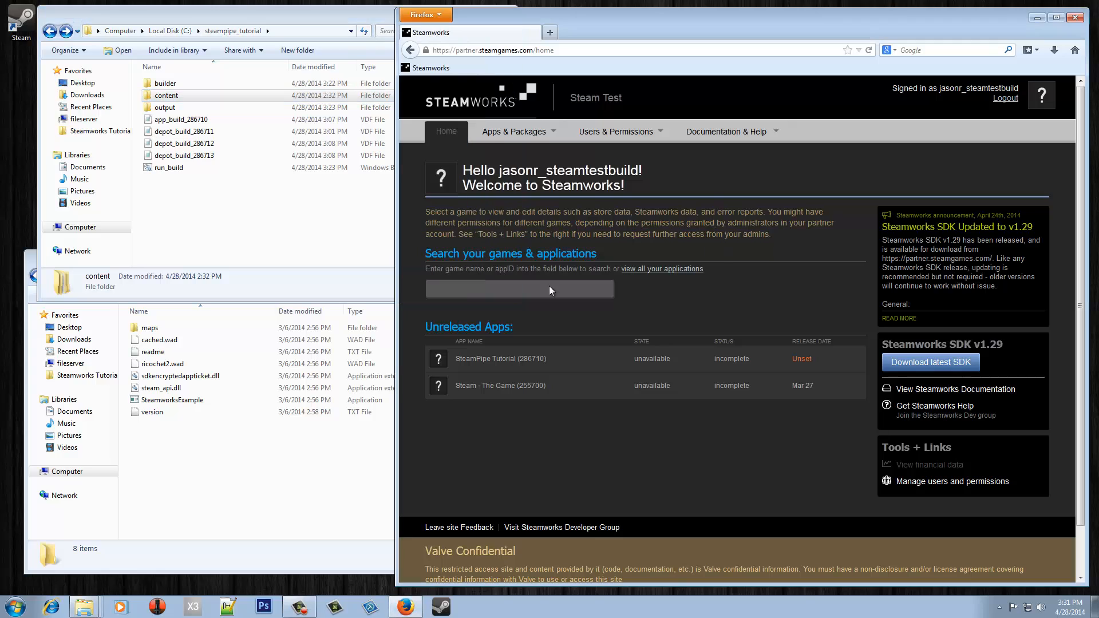
{"action": "left_click", "coordinate": [509, 361]}
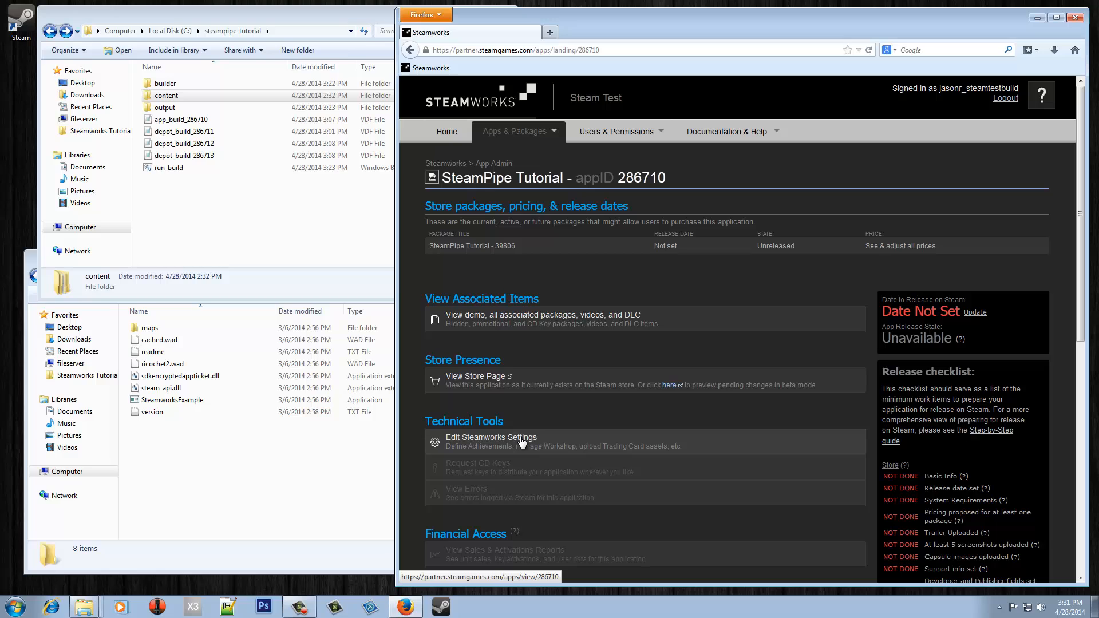
{"action": "left_click", "coordinate": [522, 441]}
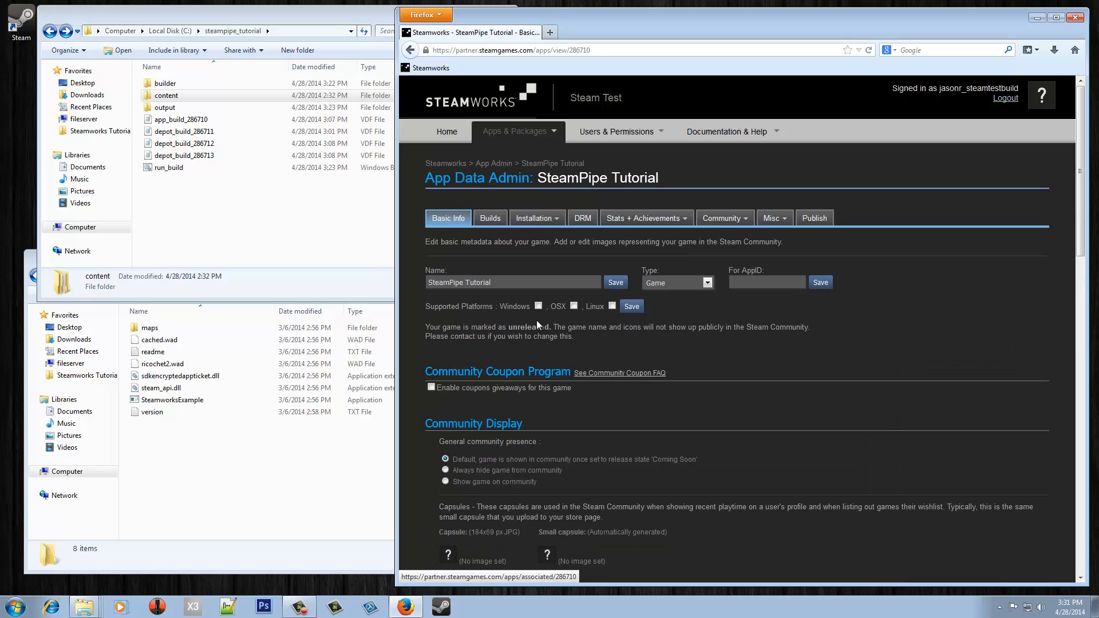
{"action": "mouse_move", "coordinate": [538, 216]}
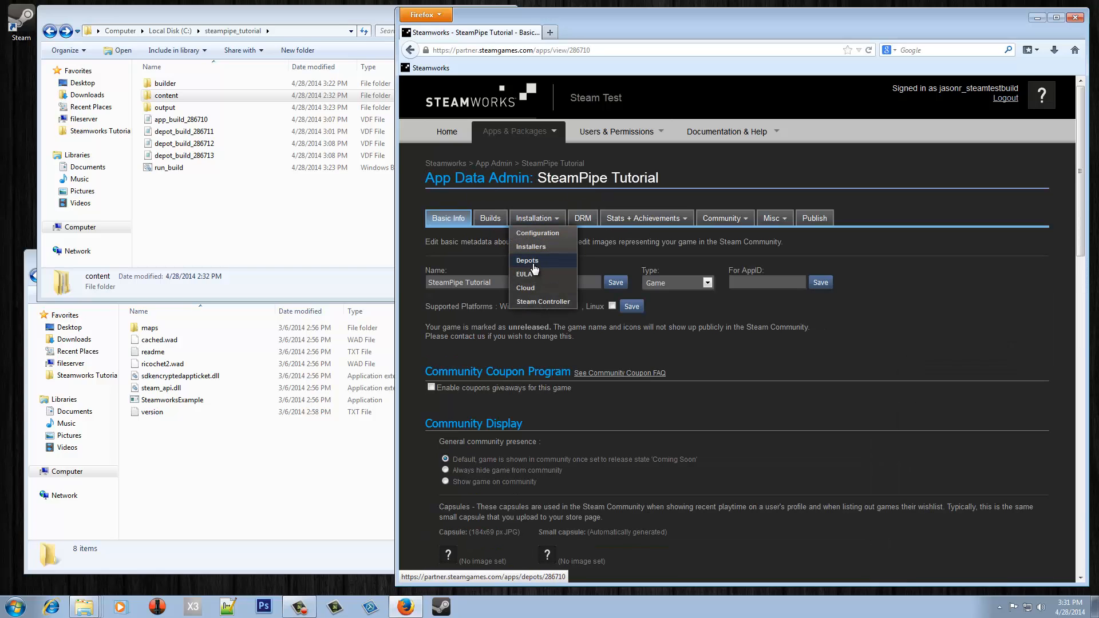
{"action": "left_click", "coordinate": [527, 261]}
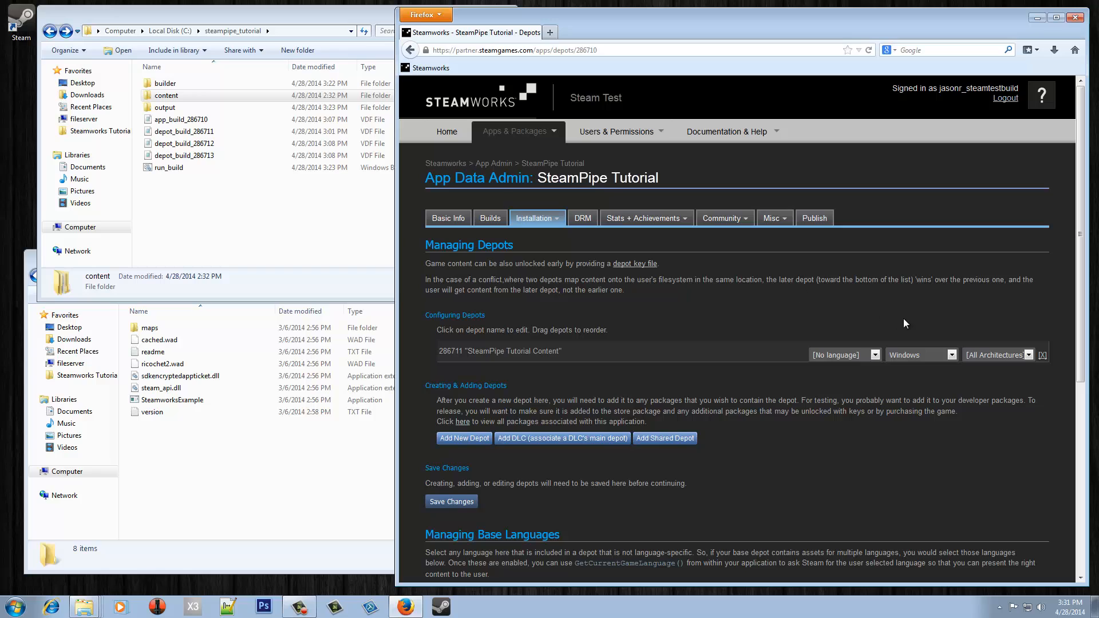
- Set depot 286711 to All OSes and save the depot changes
{"action": "left_click", "coordinate": [914, 356]}
{"action": "left_click", "coordinate": [916, 365]}
{"action": "left_click", "coordinate": [457, 503]}
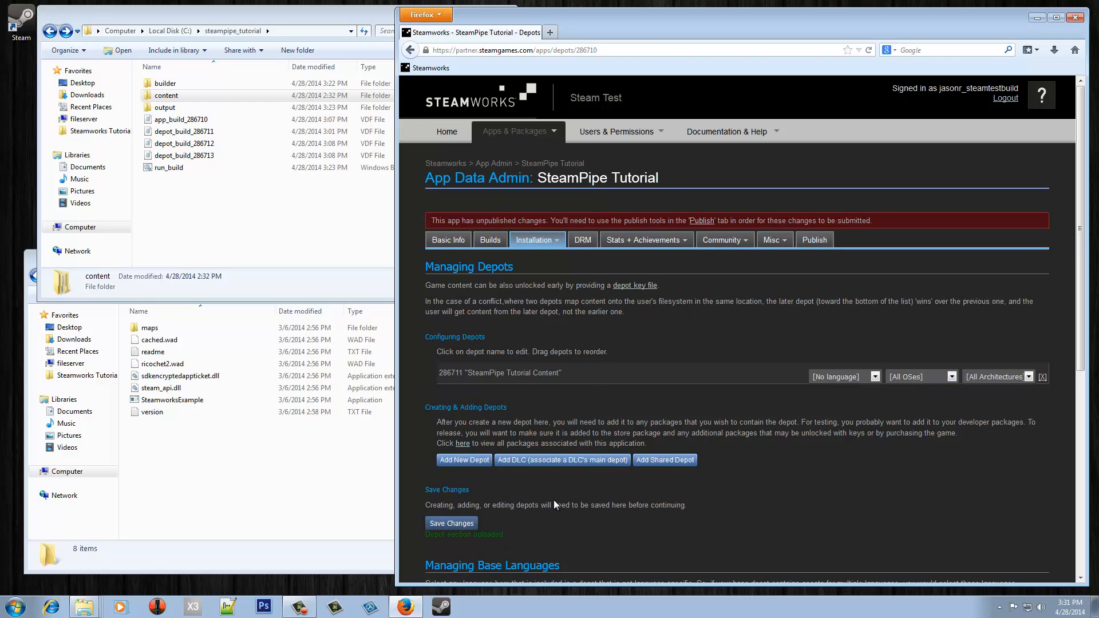
- Add depots 286712 'SteamPipe Tutorial Depot Windows' and 286713 'SteamPipe Tutorial Depot Linux'
{"action": "left_click", "coordinate": [458, 460]}
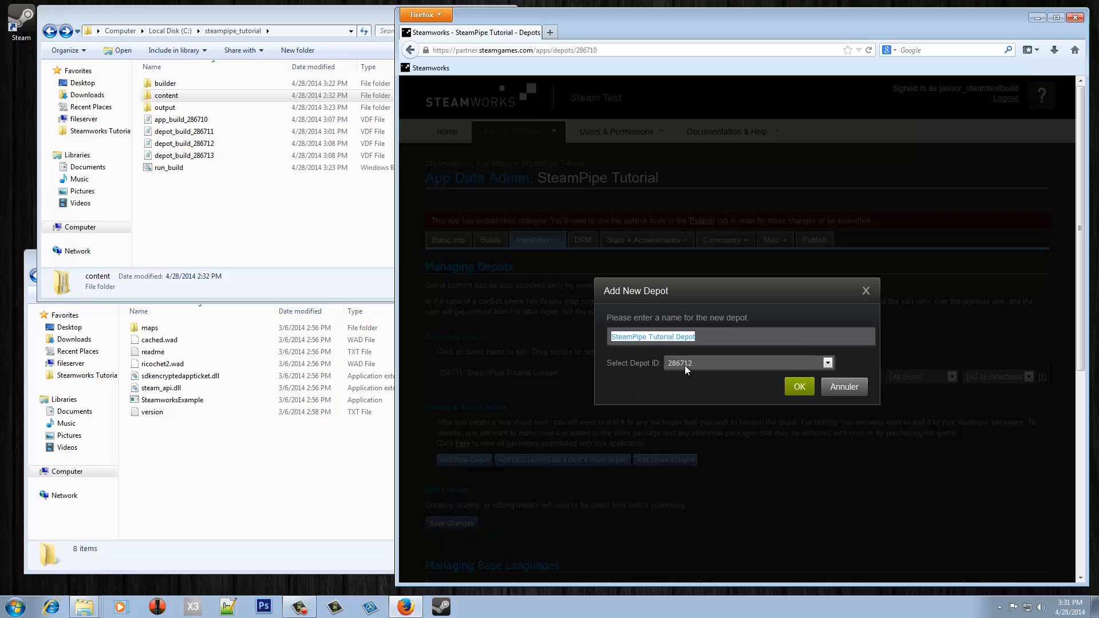
{"action": "left_click", "coordinate": [731, 366]}
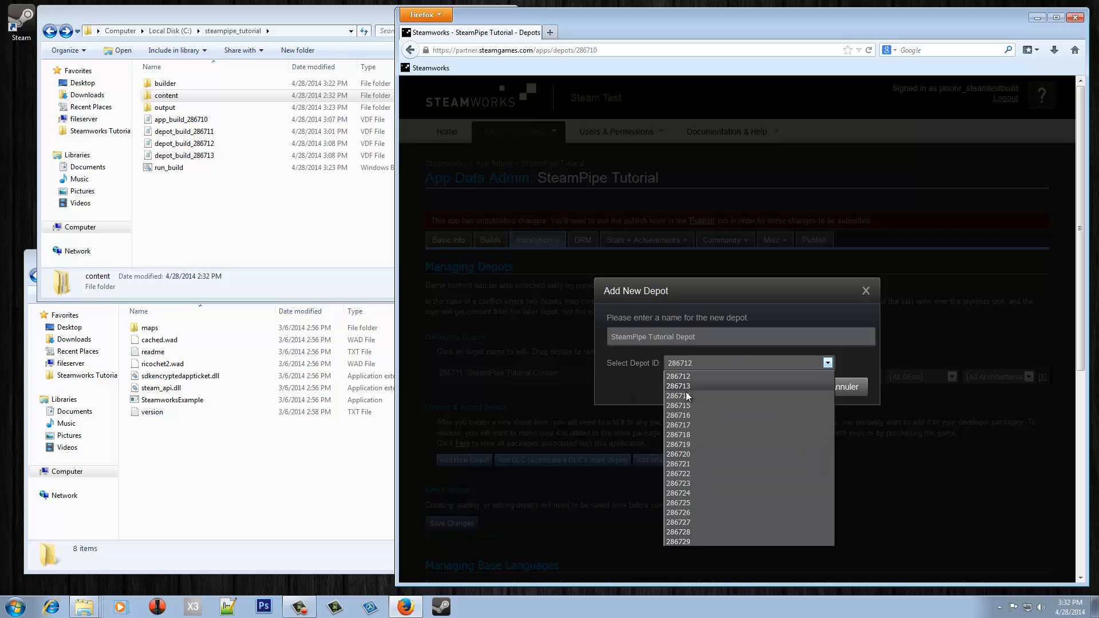
{"action": "left_click", "coordinate": [689, 377]}
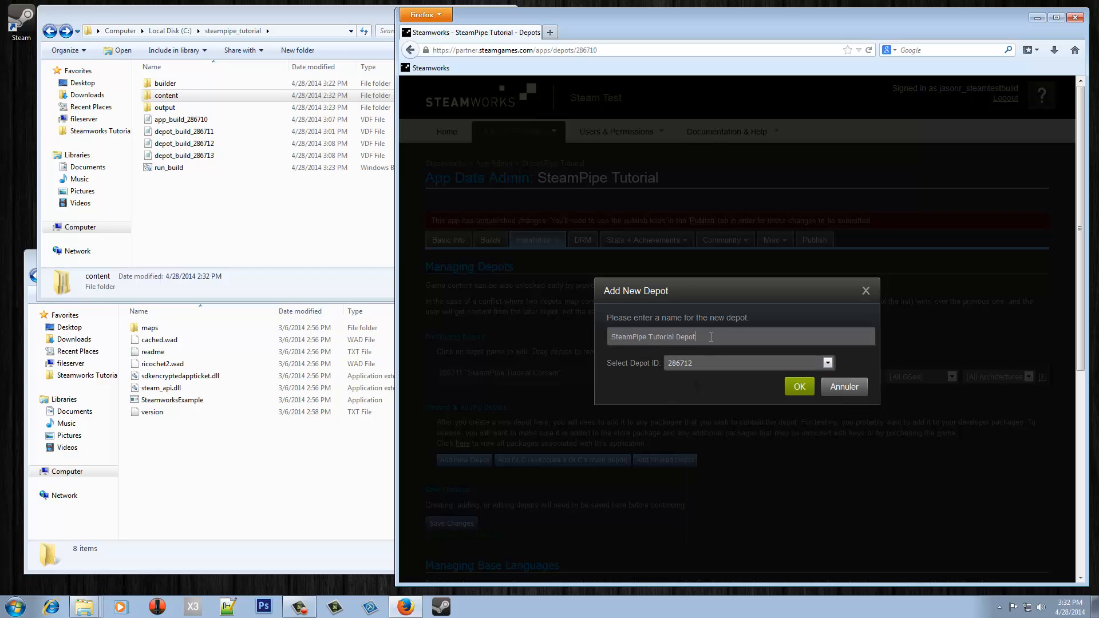
{"action": "type", "text": "Windows"}
{"action": "left_click", "coordinate": [799, 388]}
{"action": "left_click", "coordinate": [475, 481]}
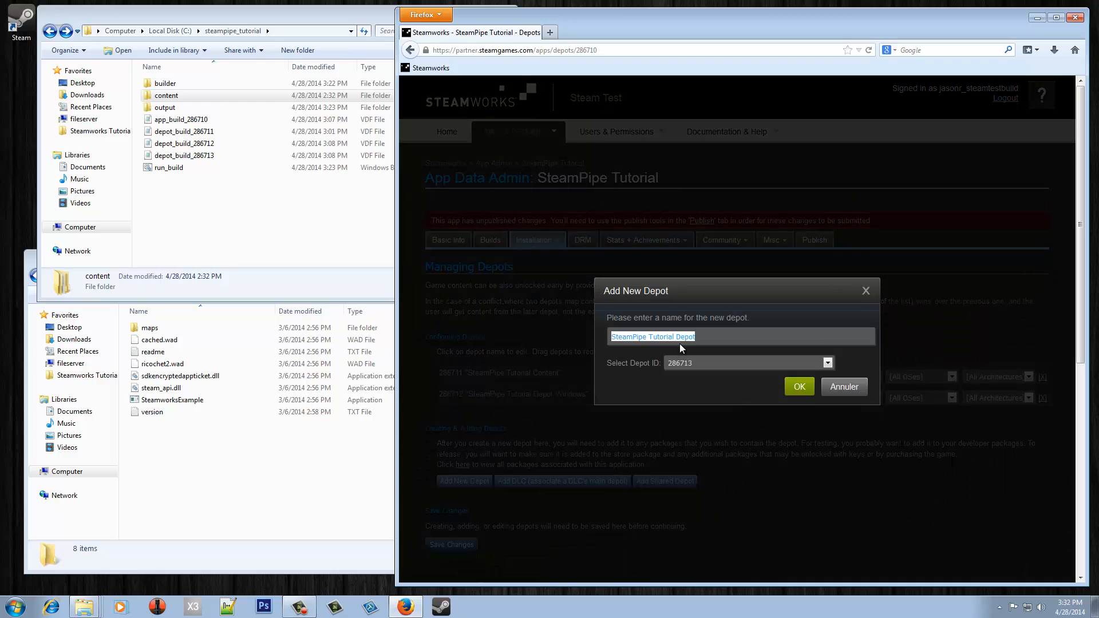
{"action": "left_click", "coordinate": [734, 334]}
{"action": "type", "text": "Linux"}
{"action": "left_click", "coordinate": [800, 387]}
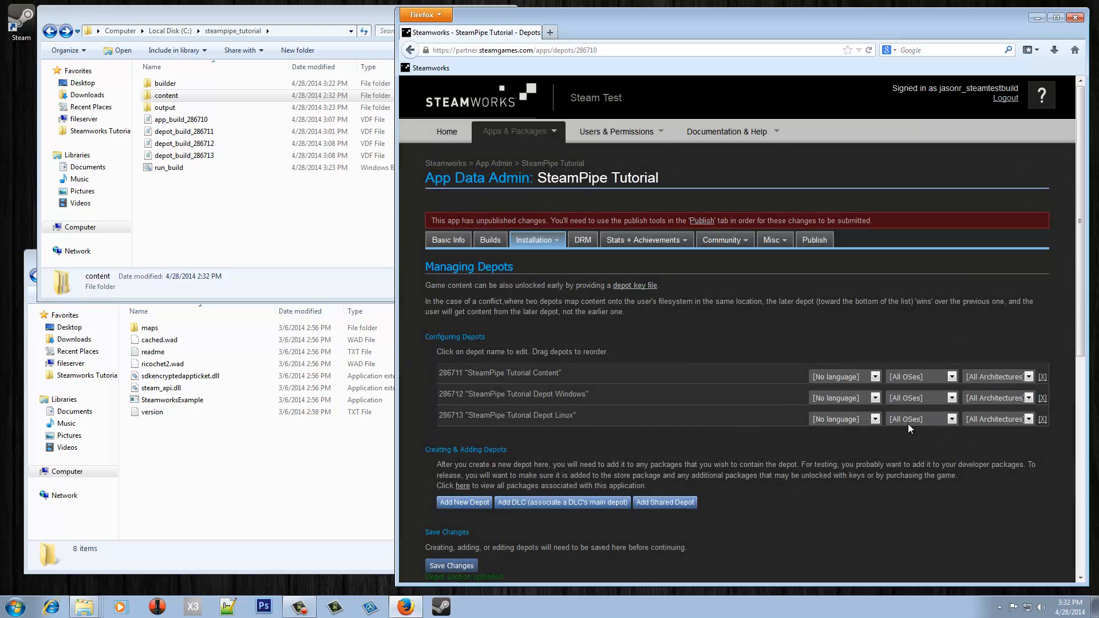
- Limit depot 286712 to Windows and depot 286713 to Linux, then save
{"action": "left_click", "coordinate": [918, 397]}
{"action": "left_click", "coordinate": [908, 416]}
{"action": "left_click", "coordinate": [909, 420]}
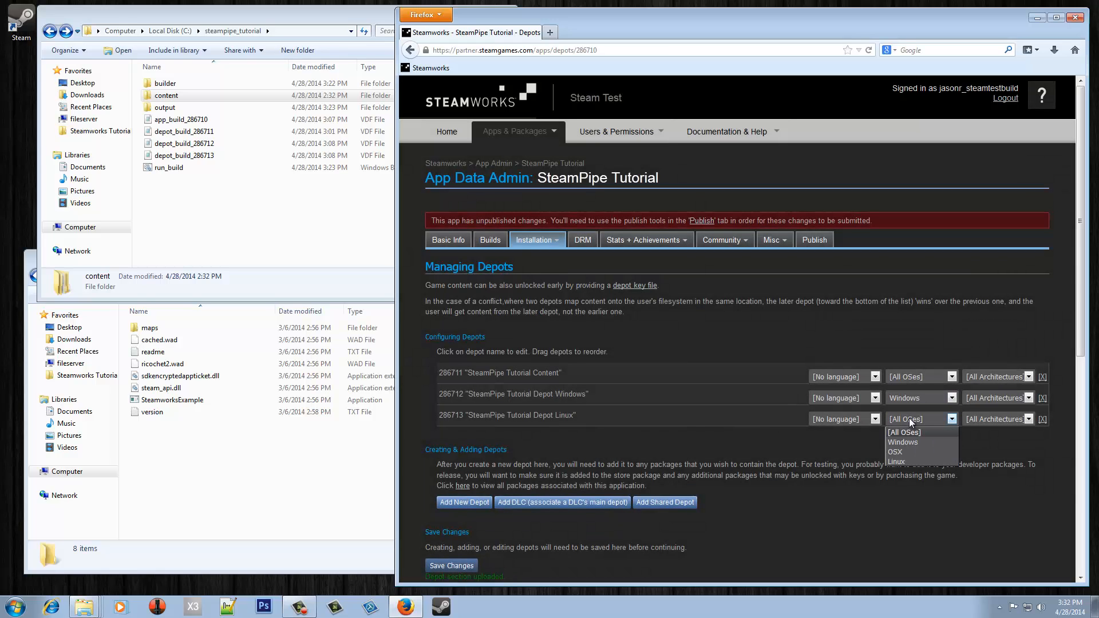
{"action": "left_click", "coordinate": [901, 459]}
{"action": "left_click", "coordinate": [438, 567]}
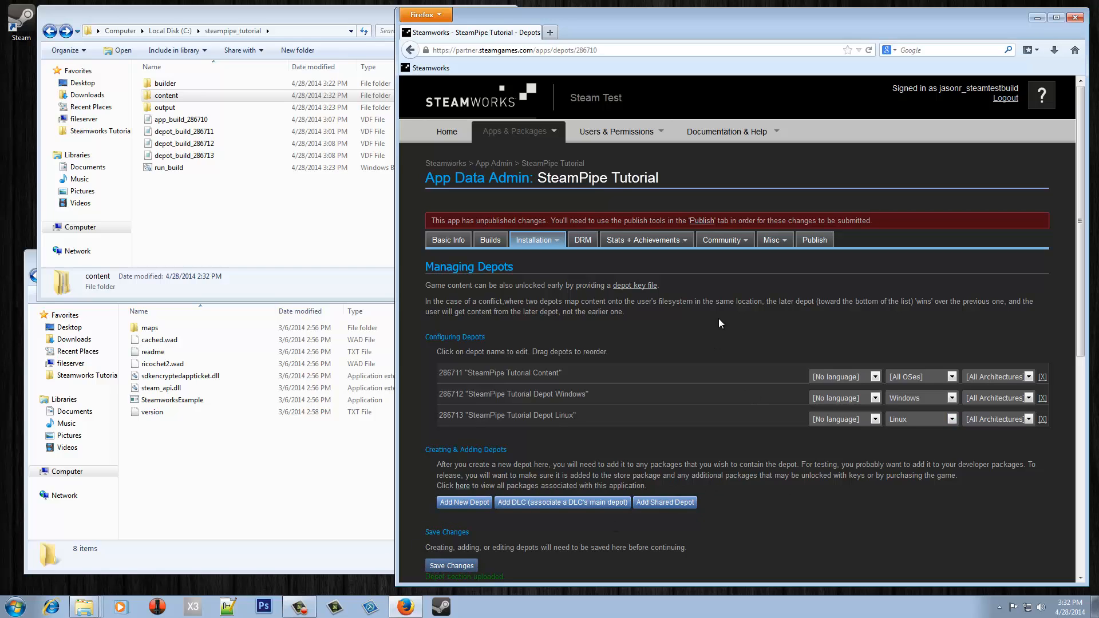
- Prepare and publish the depot changes to Steam, entering the confirmation code
{"action": "left_click", "coordinate": [812, 241]}
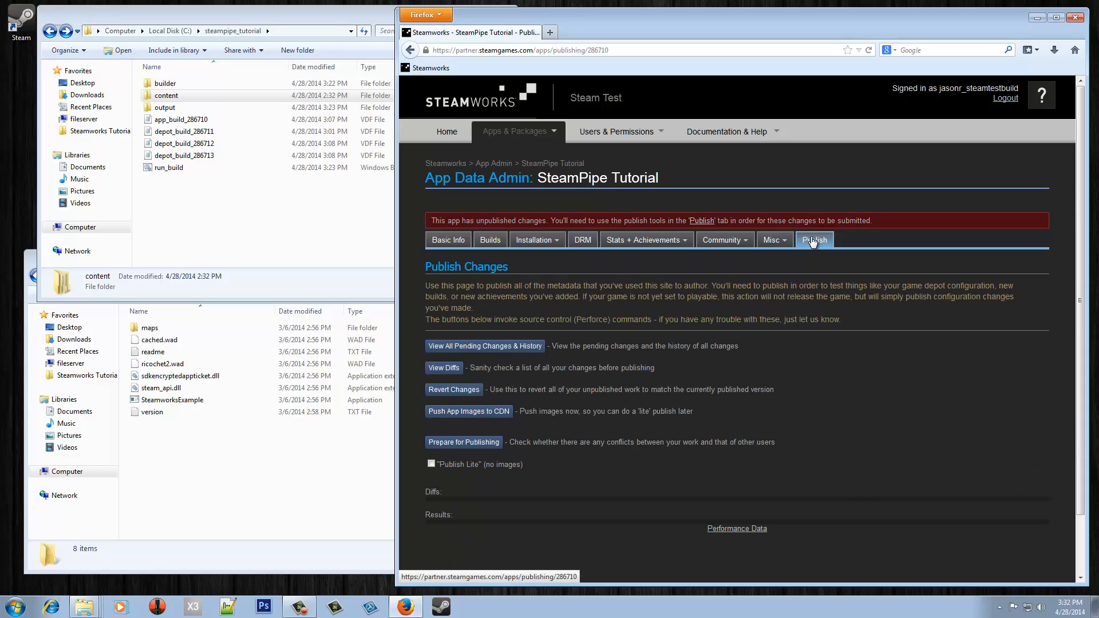
{"action": "left_click", "coordinate": [464, 442]}
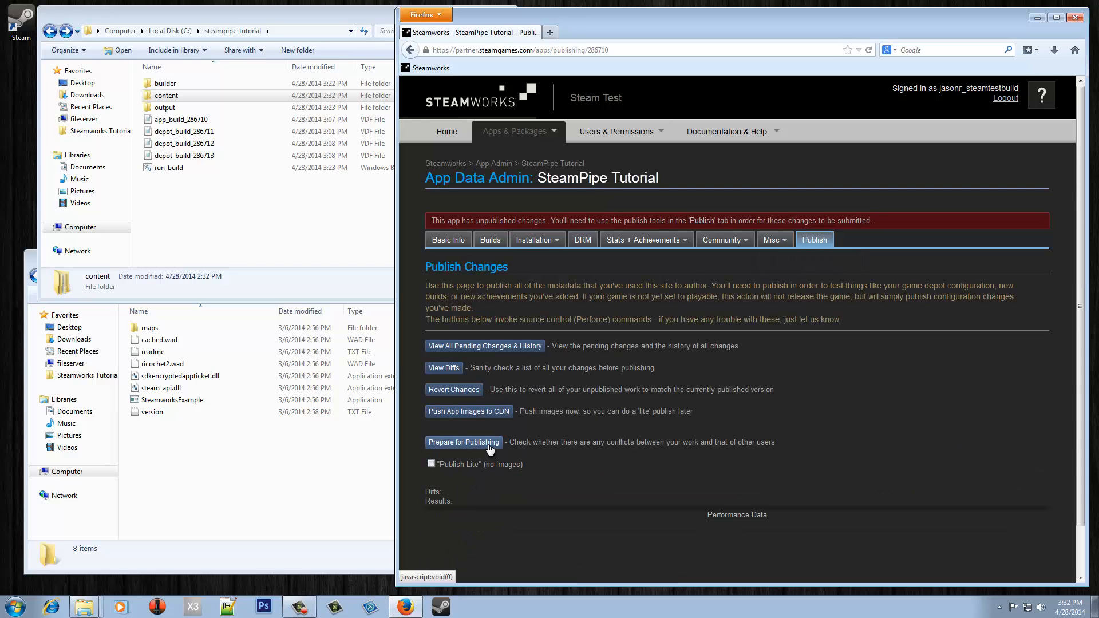
{"action": "left_click", "coordinate": [466, 488]}
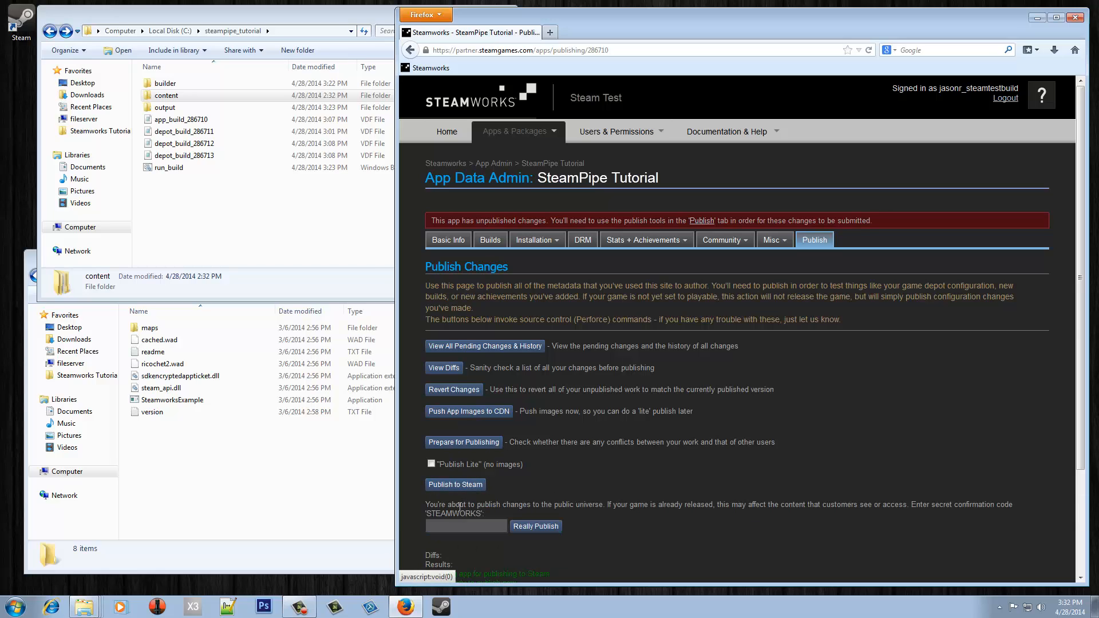
{"action": "type", "text": "STEAMWORKS"}
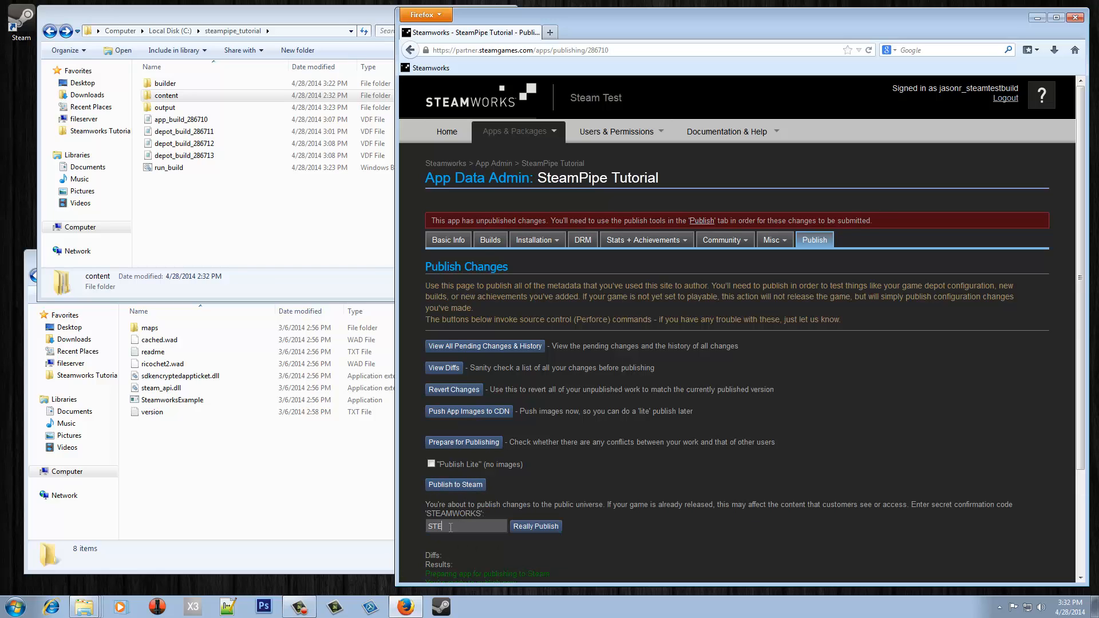
{"action": "left_click", "coordinate": [536, 528]}
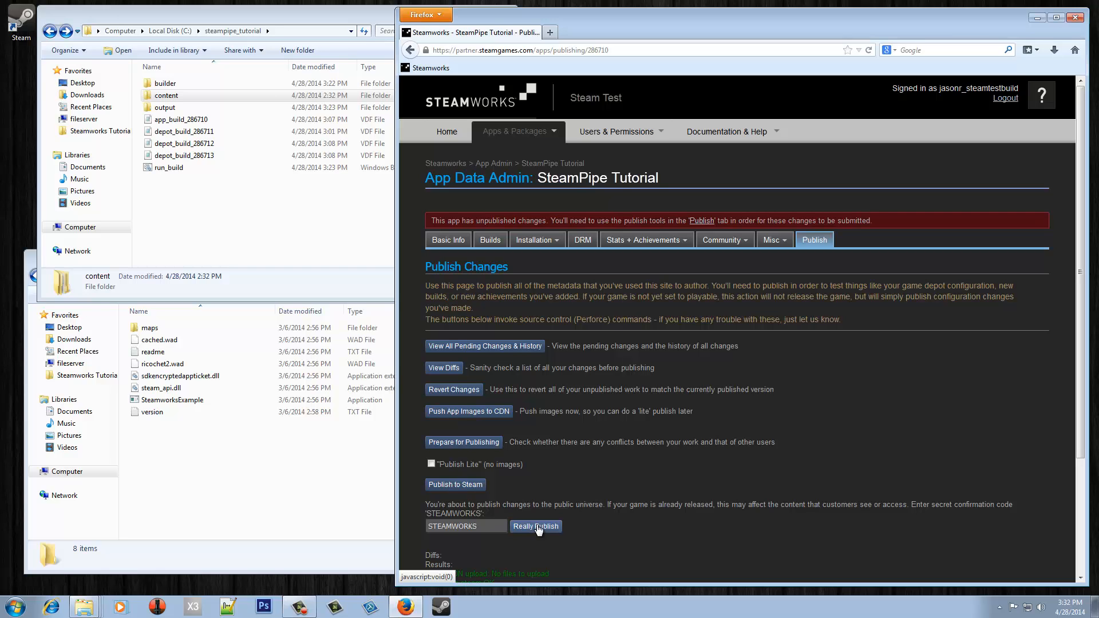
{"action": "left_click", "coordinate": [496, 243]}
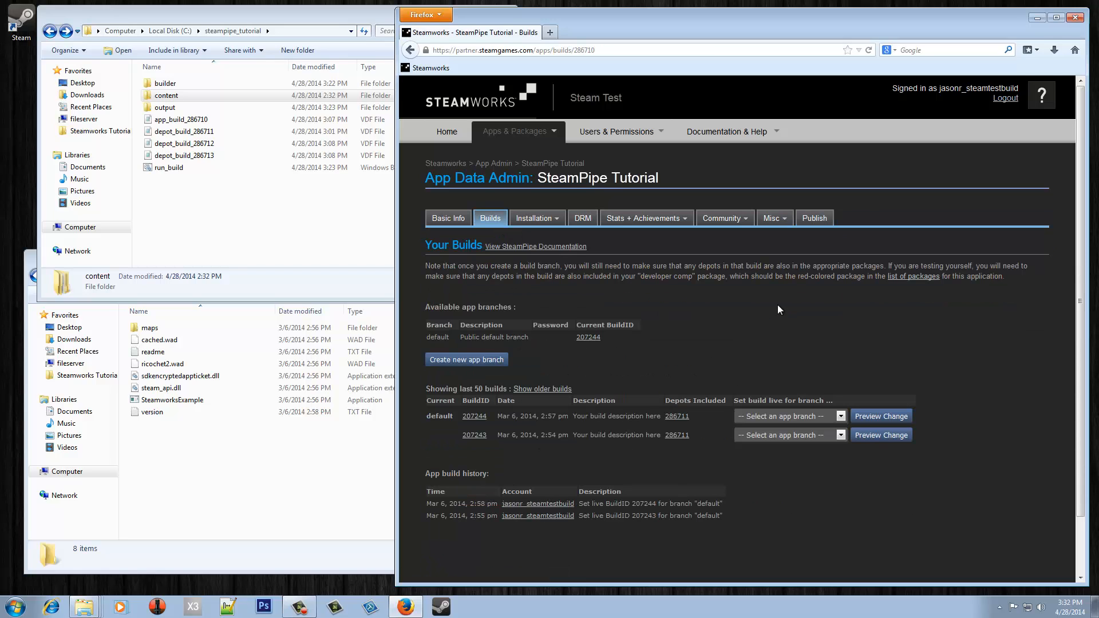
{"action": "left_click", "coordinate": [286, 237]}
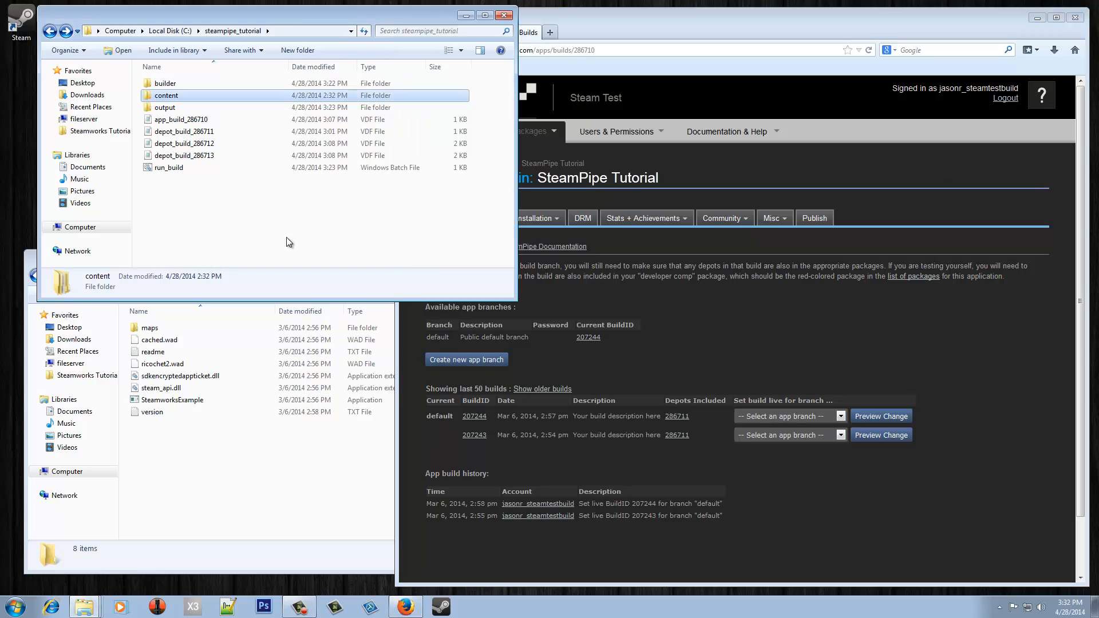
{"action": "left_click", "coordinate": [192, 134]}
{"action": "double_click", "coordinate": [192, 134]}
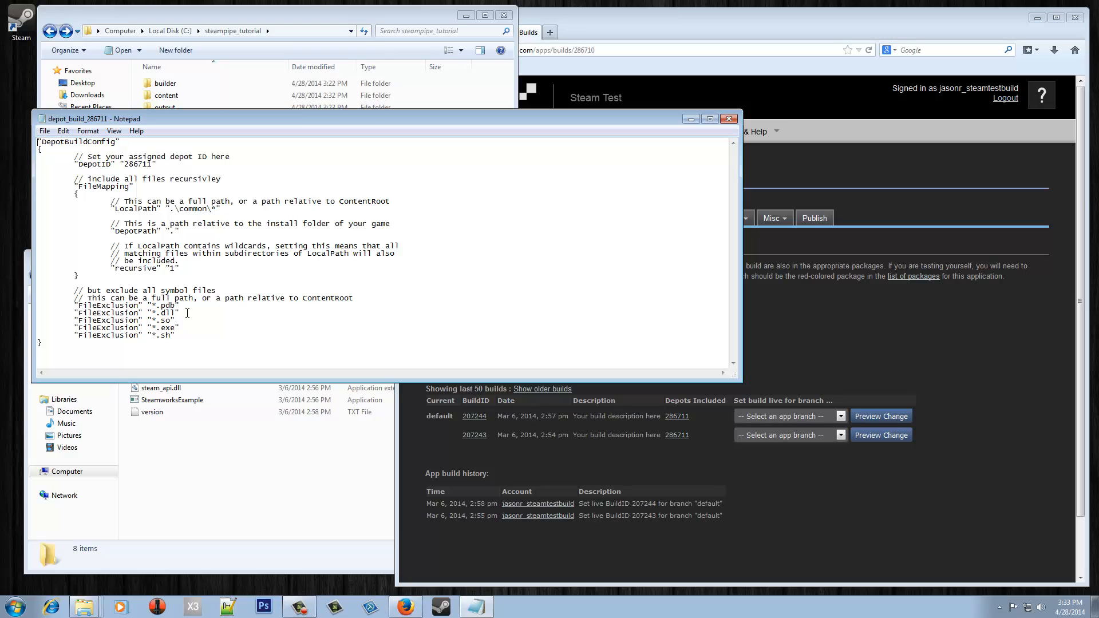
{"action": "left_click", "coordinate": [730, 119]}
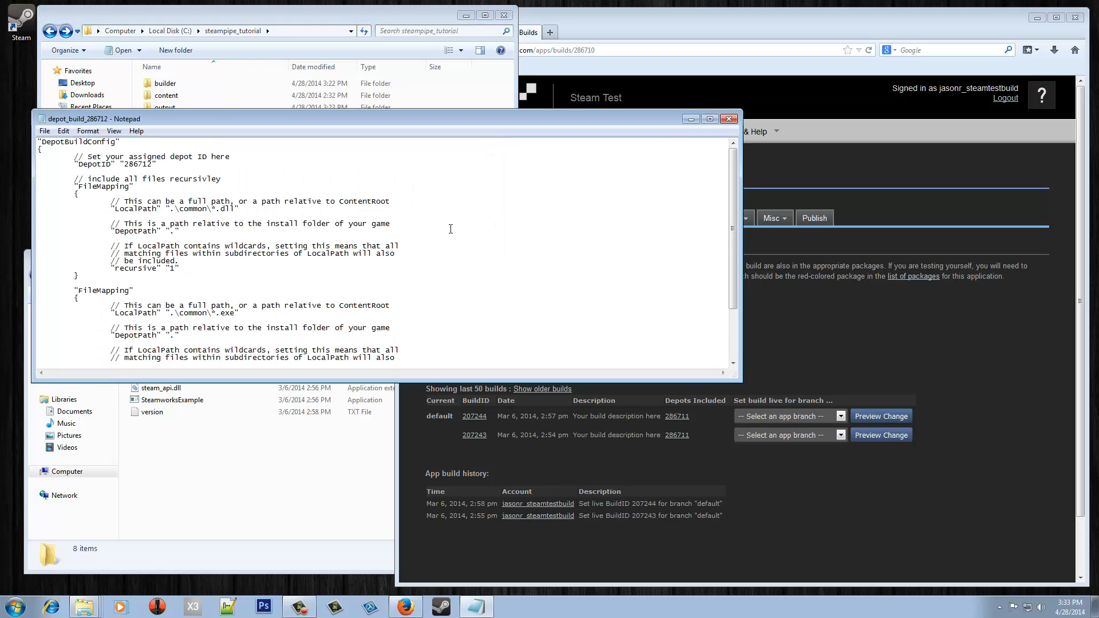
{"action": "scroll", "coordinate": [451, 228], "scroll_direction": "down", "scroll_amount": 3}
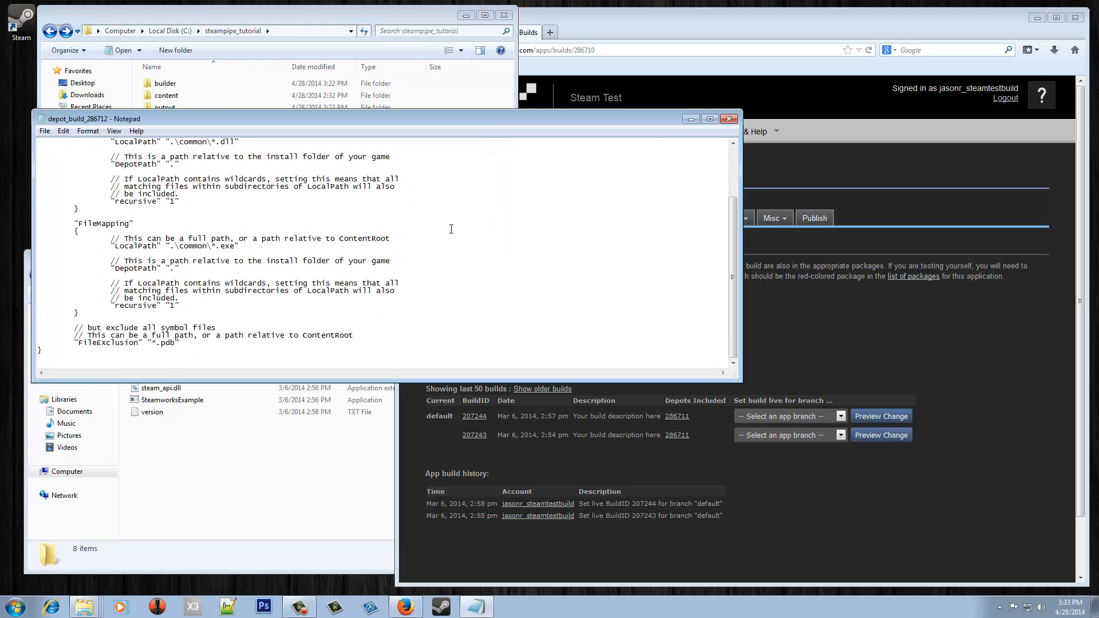
{"action": "scroll", "coordinate": [451, 229], "scroll_direction": "up", "scroll_amount": 3}
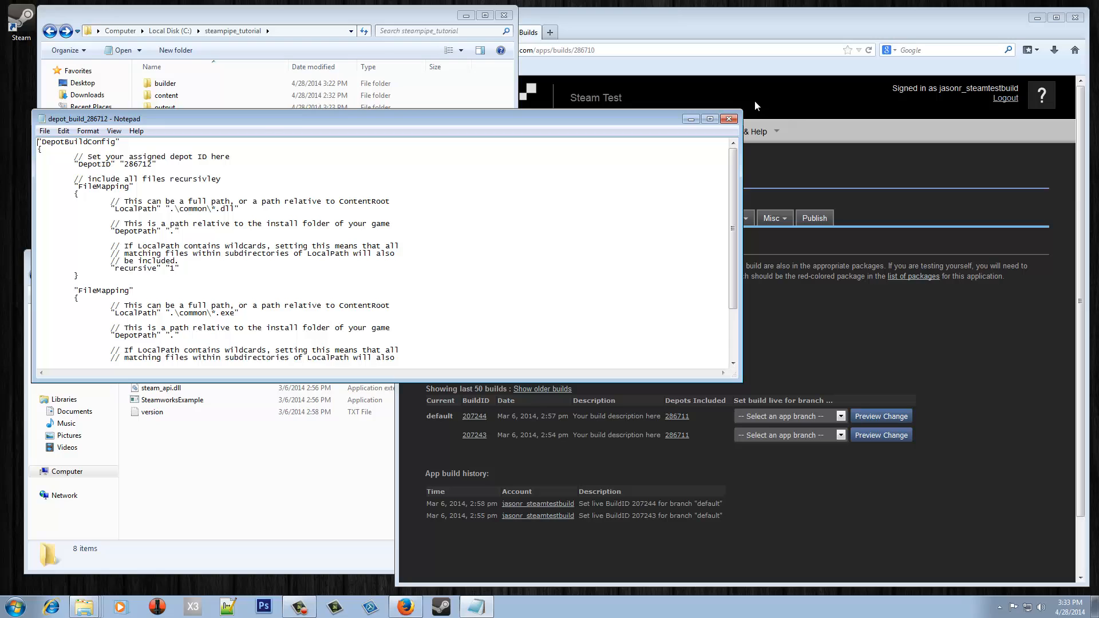
{"action": "left_click", "coordinate": [729, 118]}
{"action": "double_click", "coordinate": [196, 156]}
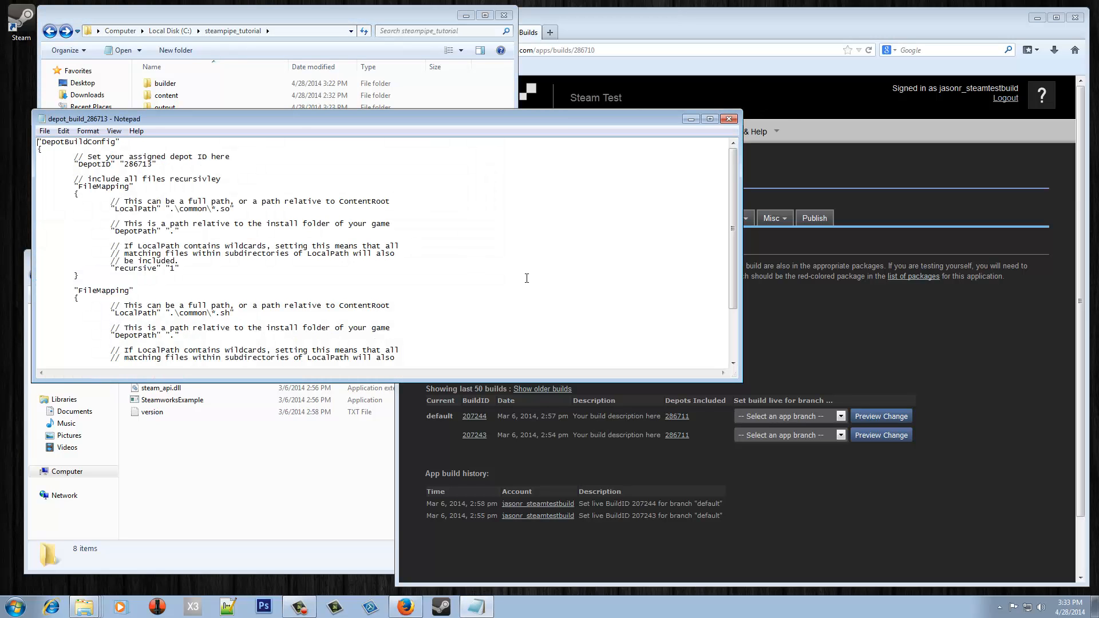
{"action": "left_click", "coordinate": [500, 243]}
{"action": "scroll", "coordinate": [488, 269], "scroll_direction": "down", "scroll_amount": 3}
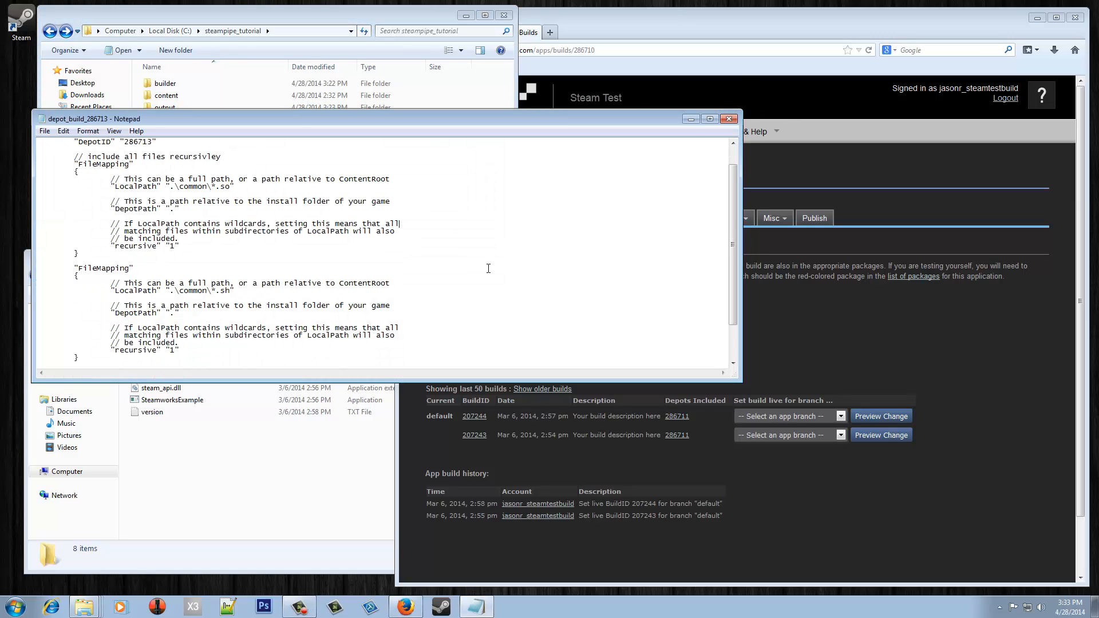
- Run the run_build script to upload the depots, then reload the Steamworks Builds page
{"action": "left_click", "coordinate": [729, 118]}
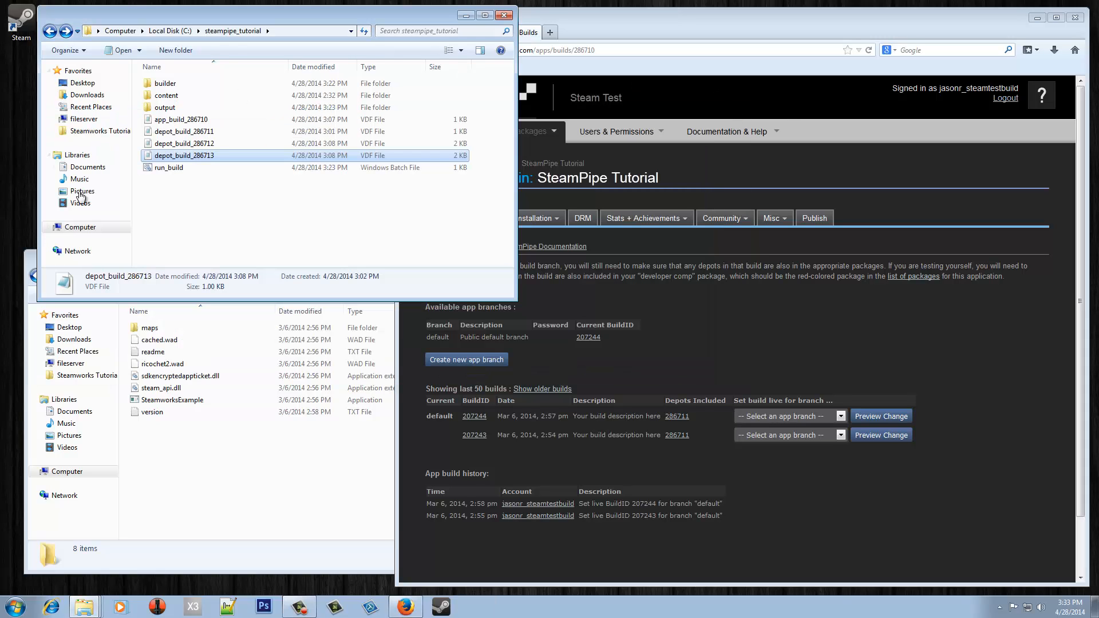
{"action": "left_click", "coordinate": [250, 204]}
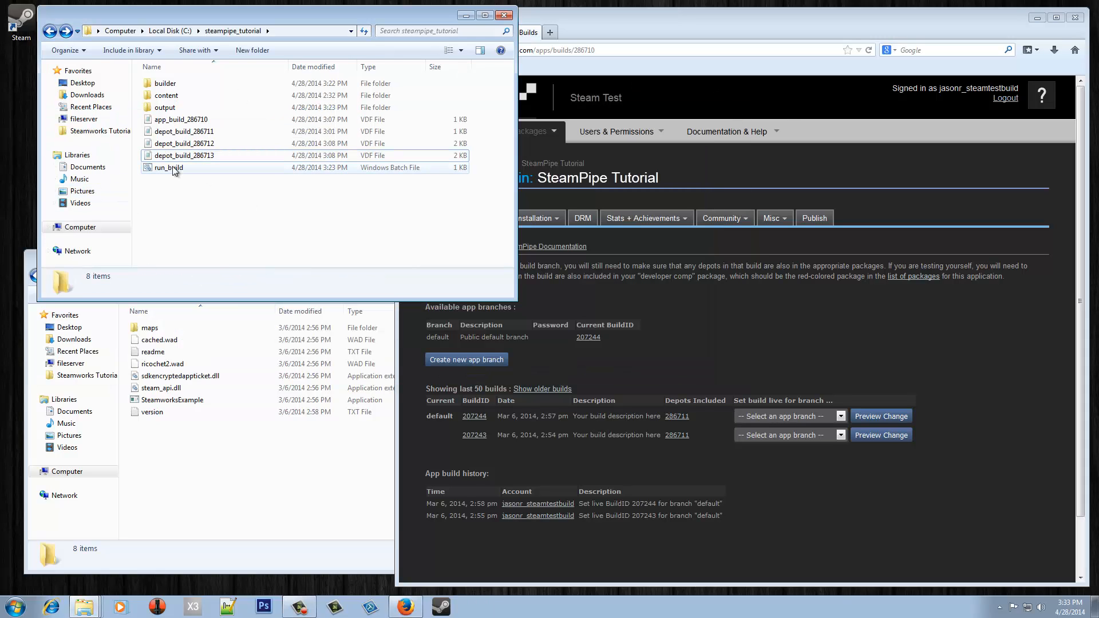
{"action": "double_click", "coordinate": [173, 168]}
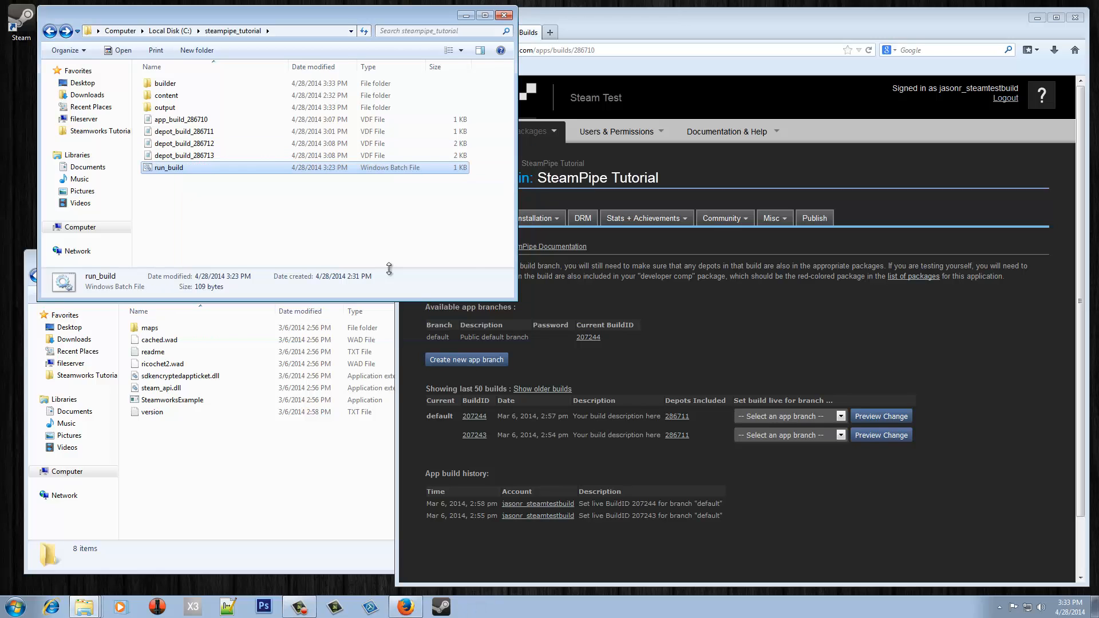
{"action": "left_click", "coordinate": [654, 257]}
{"action": "left_click", "coordinate": [480, 217]}
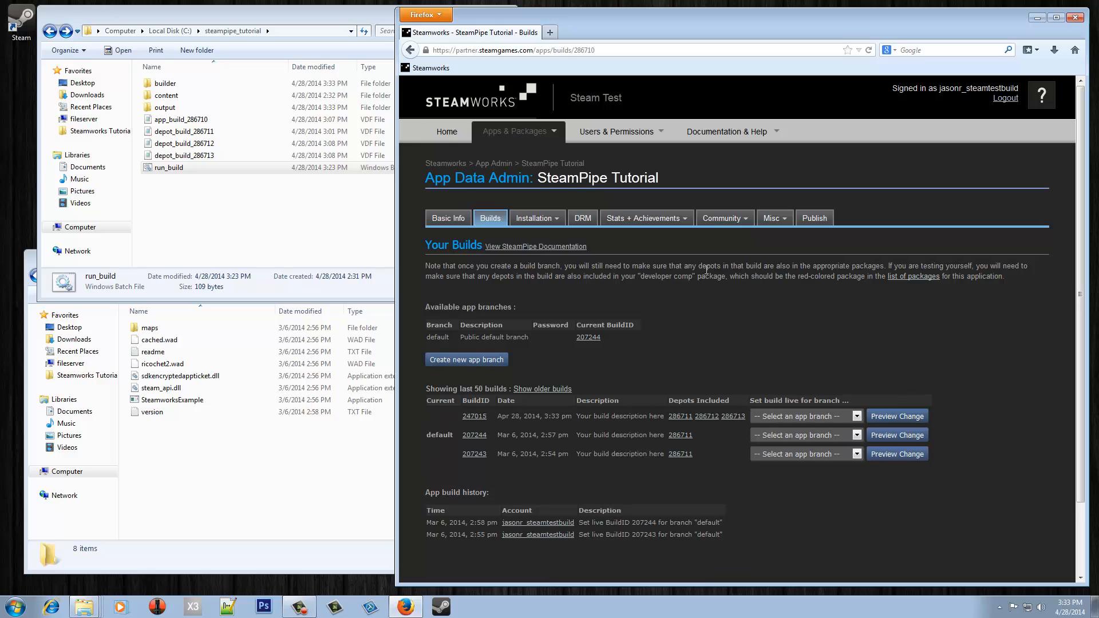
- Review the manifests of depots 286711, 286712 and 286713 in build 247015, then begin a new app branch
{"action": "middle_click", "coordinate": [680, 417]}
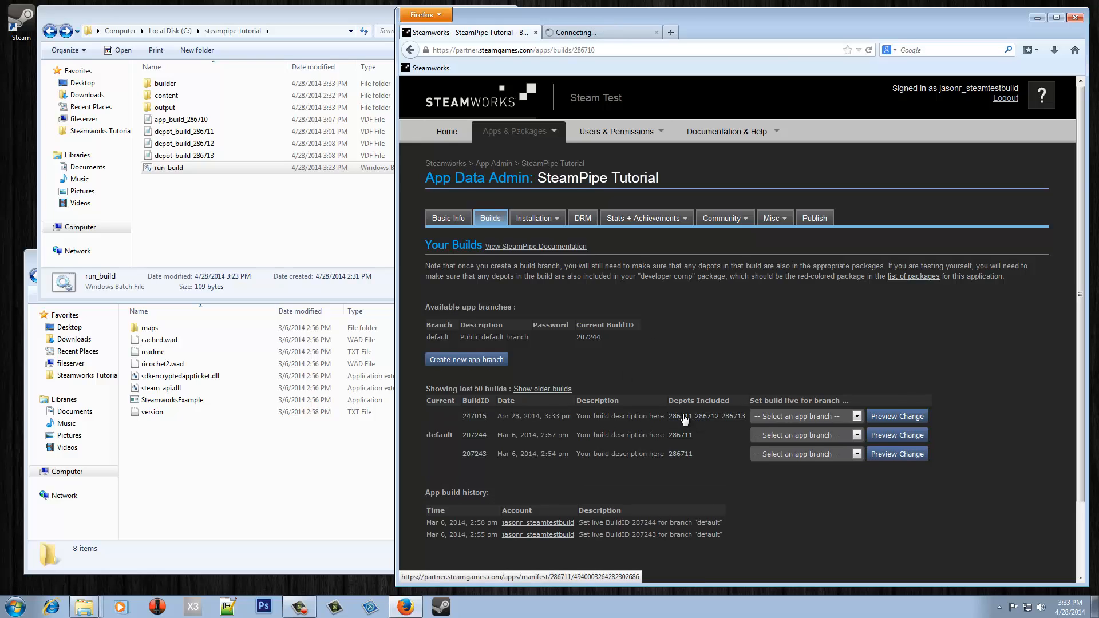
{"action": "middle_click", "coordinate": [705, 416]}
{"action": "middle_click", "coordinate": [731, 417]}
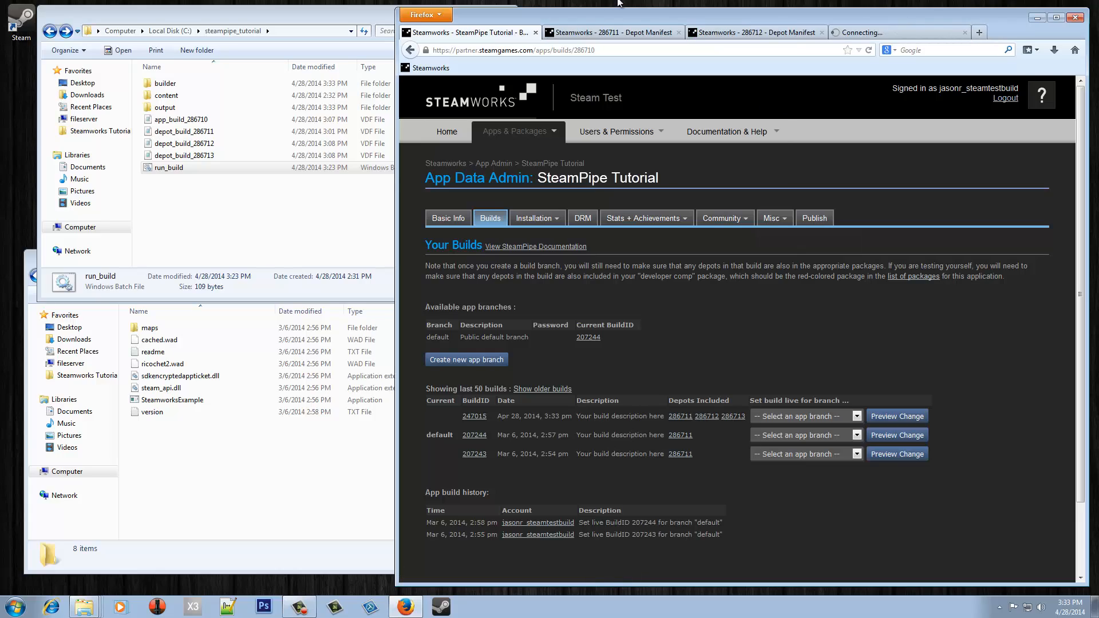
{"action": "left_click", "coordinate": [595, 29]}
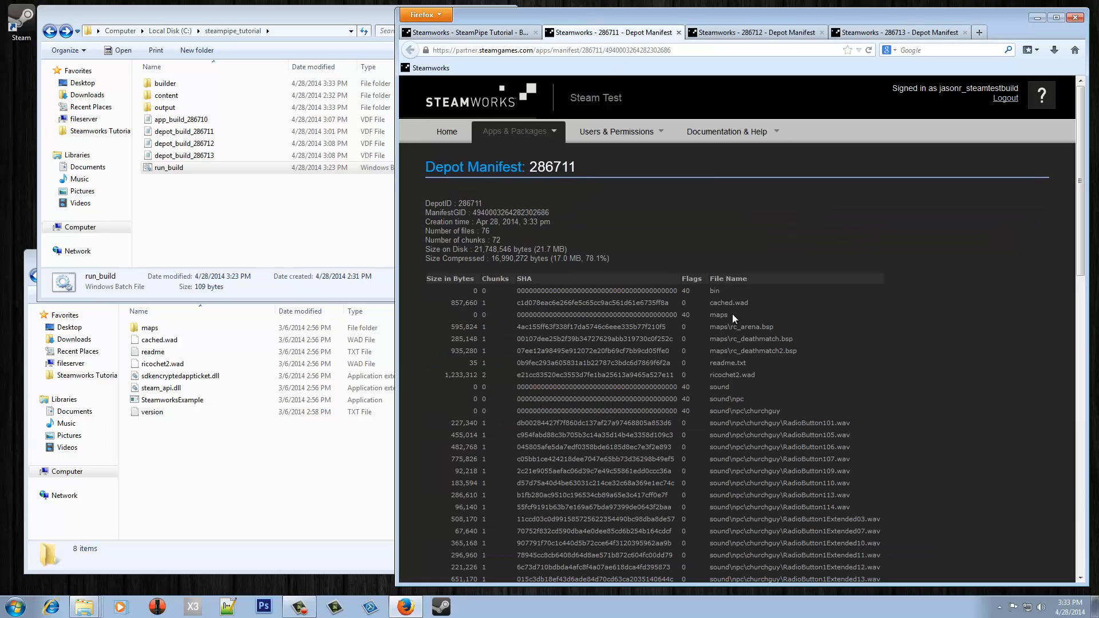
{"action": "scroll", "coordinate": [732, 314], "scroll_direction": "down", "scroll_amount": 8}
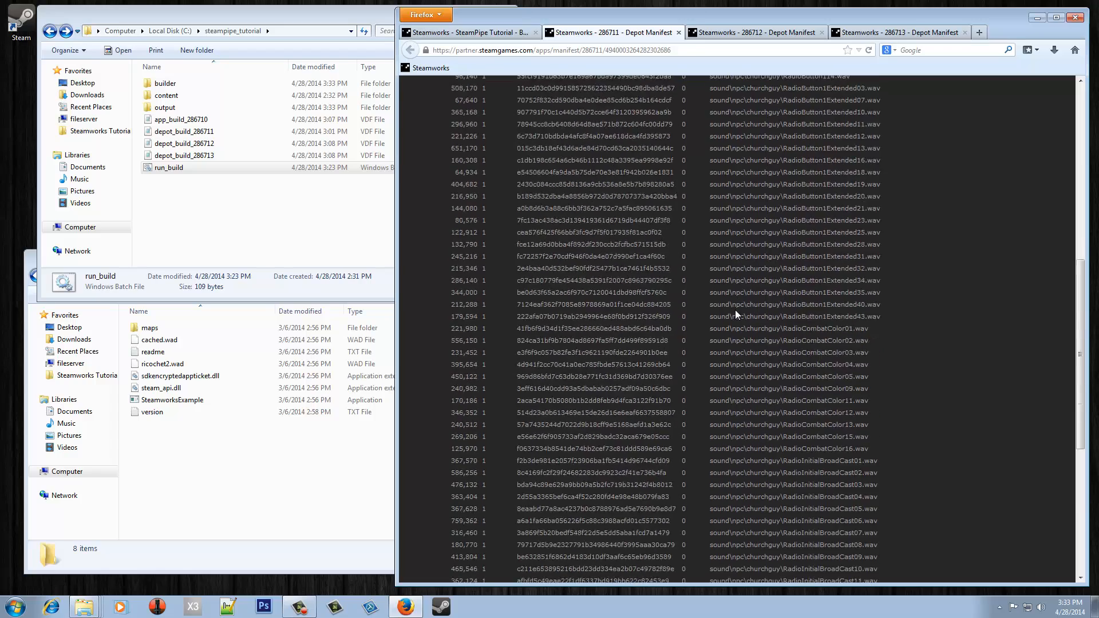
{"action": "scroll", "coordinate": [734, 310], "scroll_direction": "up", "scroll_amount": 8}
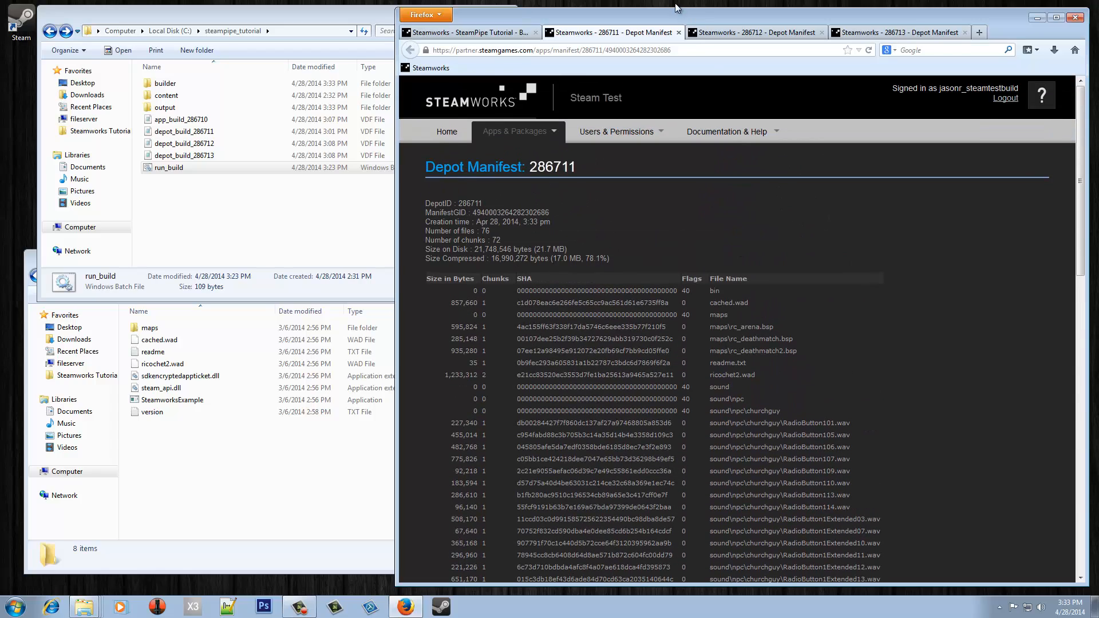
{"action": "left_click", "coordinate": [678, 32]}
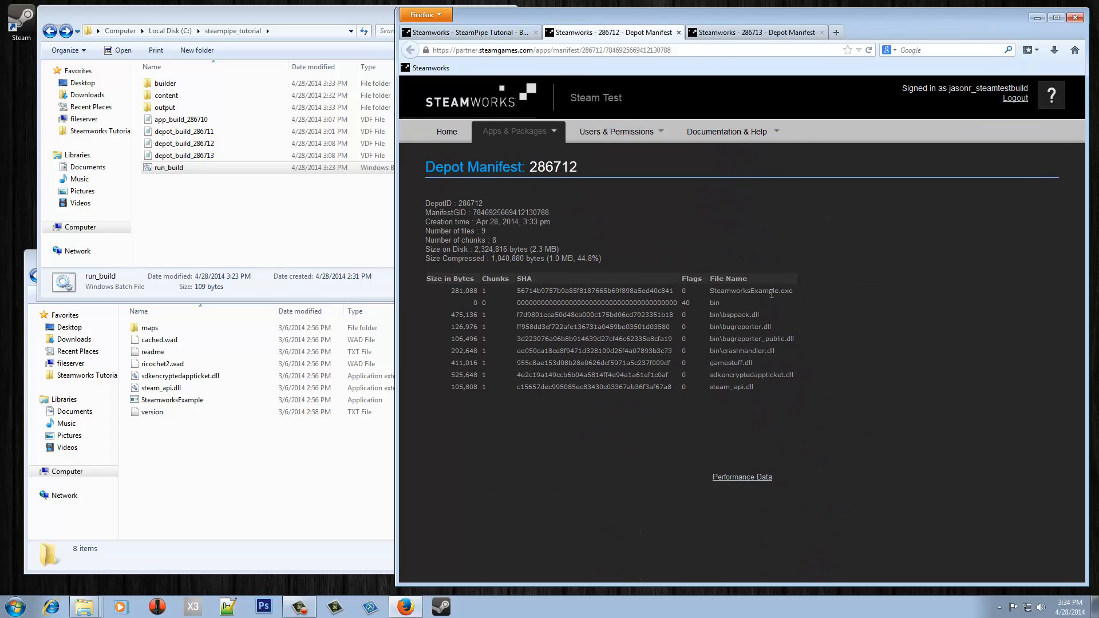
{"action": "left_click", "coordinate": [679, 32]}
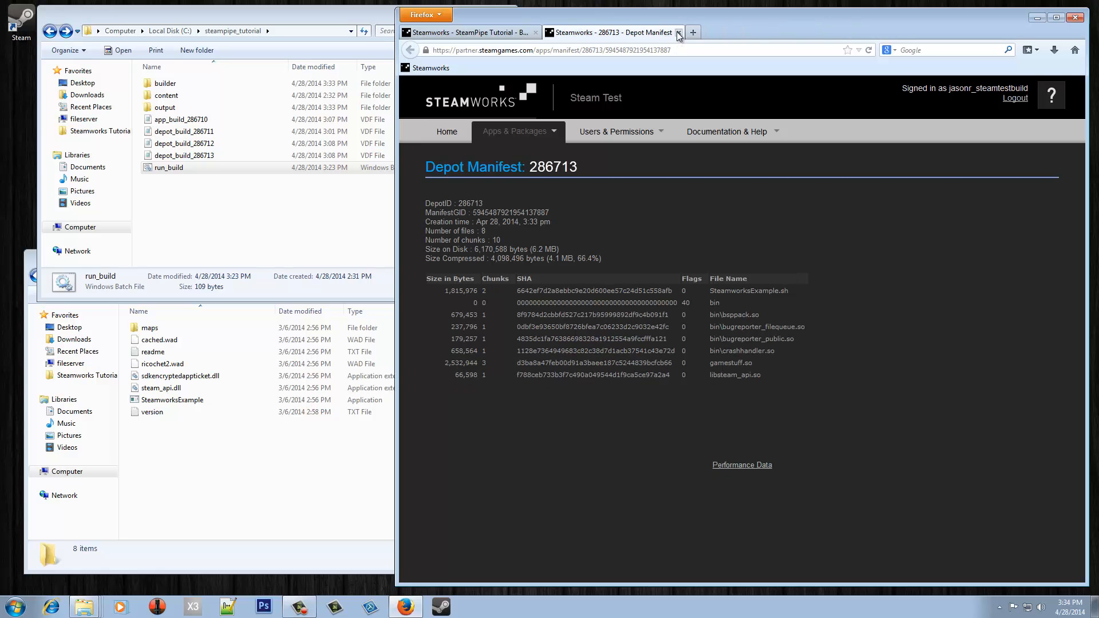
{"action": "left_click", "coordinate": [678, 33]}
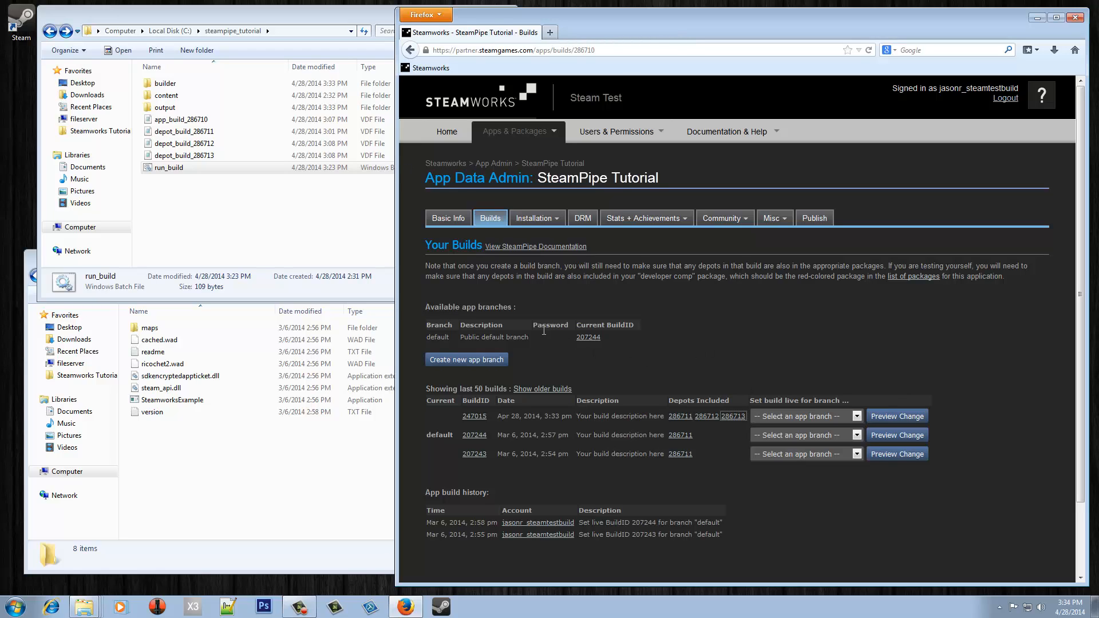
{"action": "left_click", "coordinate": [463, 362]}
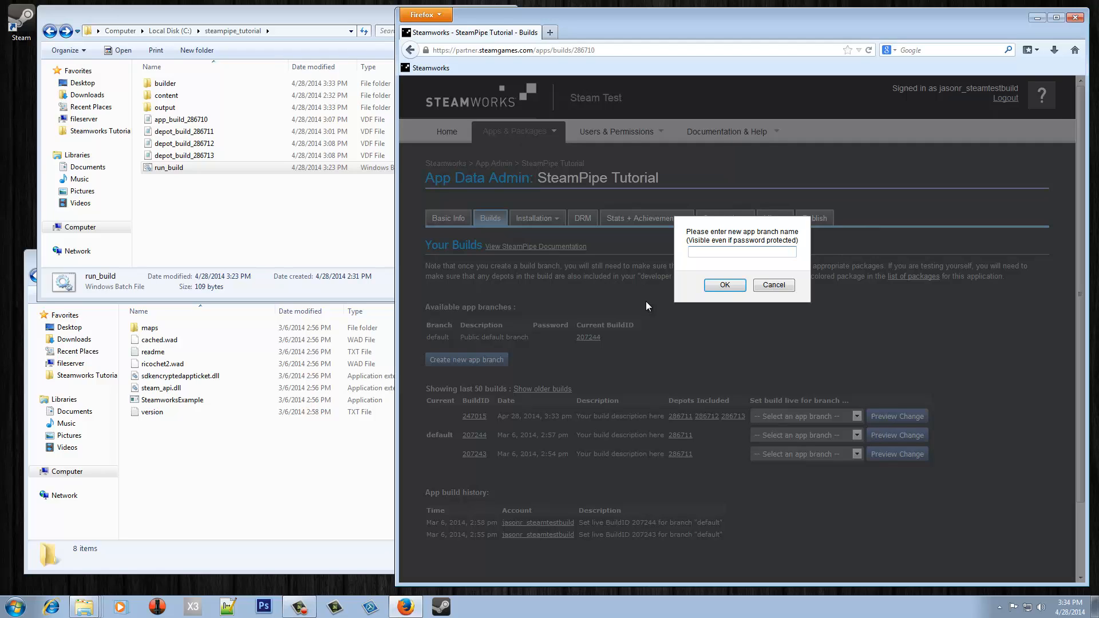
- Create an app branch named 'test' and give it a password
{"action": "left_click", "coordinate": [724, 285]}
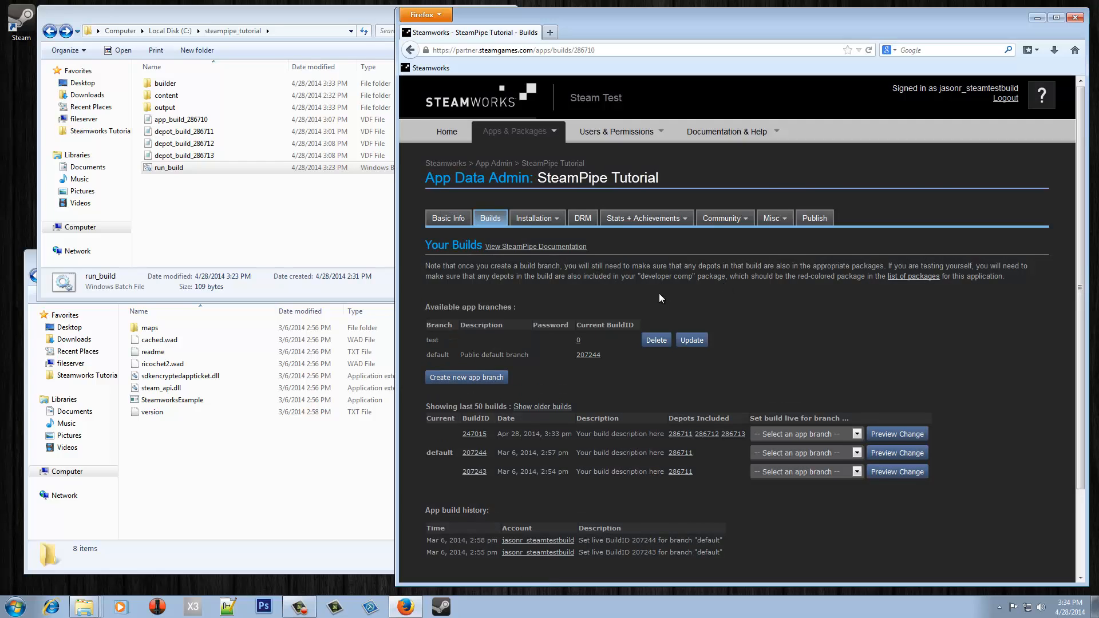
{"action": "left_click", "coordinate": [692, 341]}
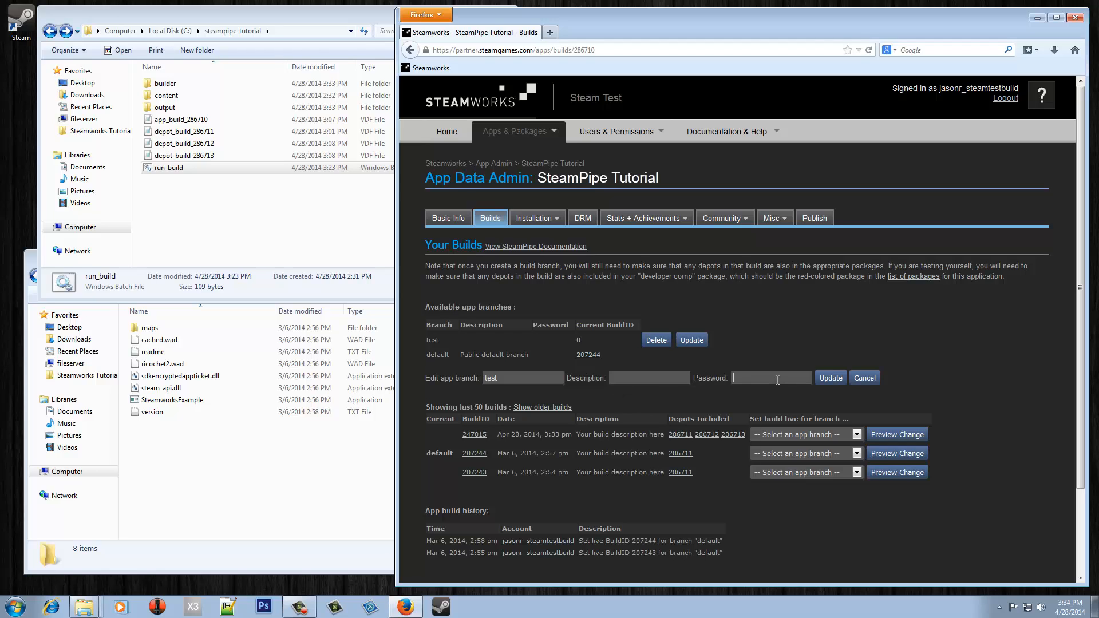
{"action": "left_click", "coordinate": [830, 377]}
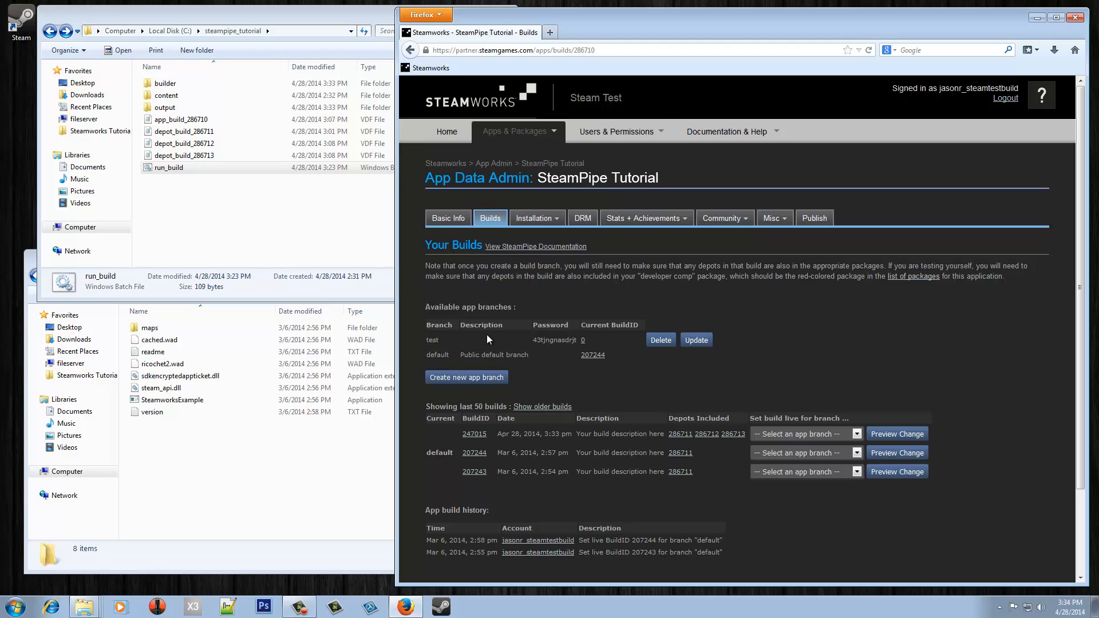
- Assign build 247015 to the test branch, preview, and set it live
{"action": "left_click", "coordinate": [803, 434]}
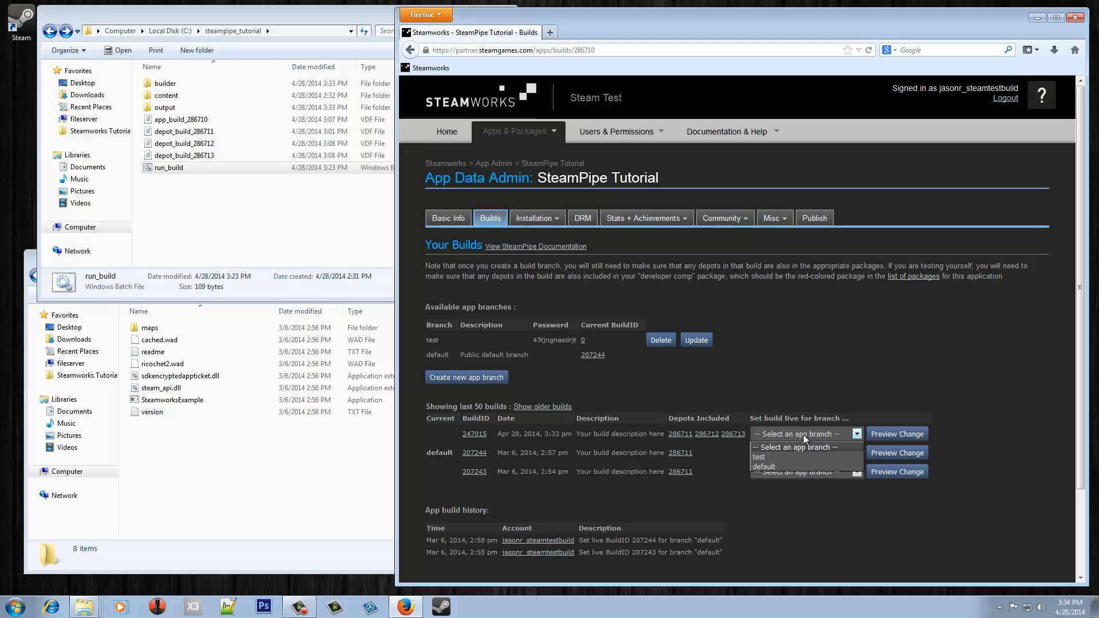
{"action": "left_click", "coordinate": [783, 456]}
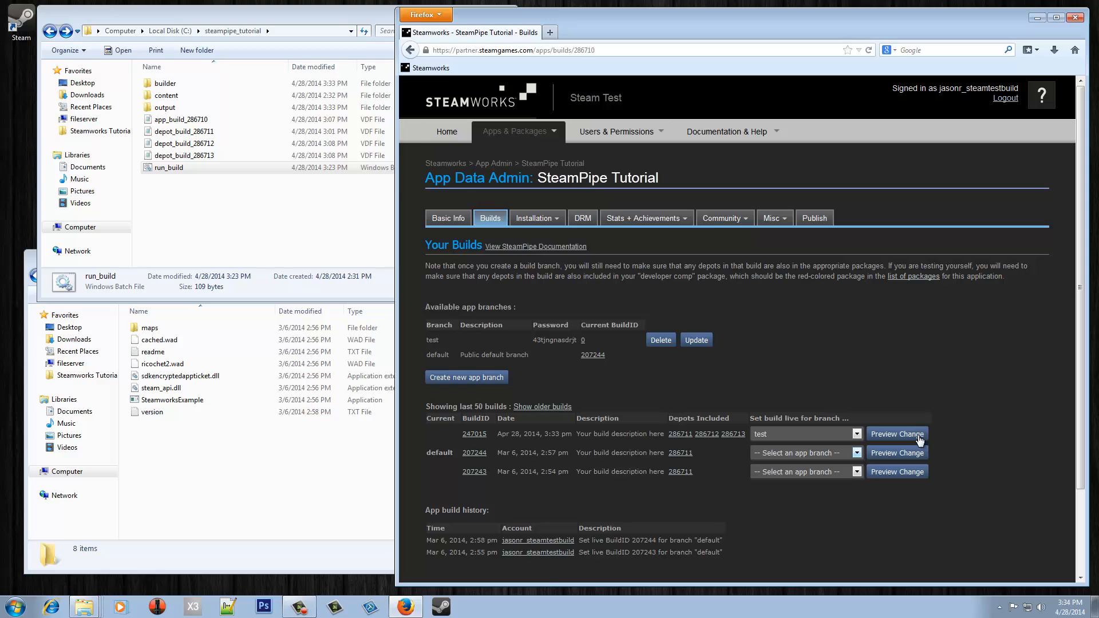
{"action": "left_click", "coordinate": [897, 433]}
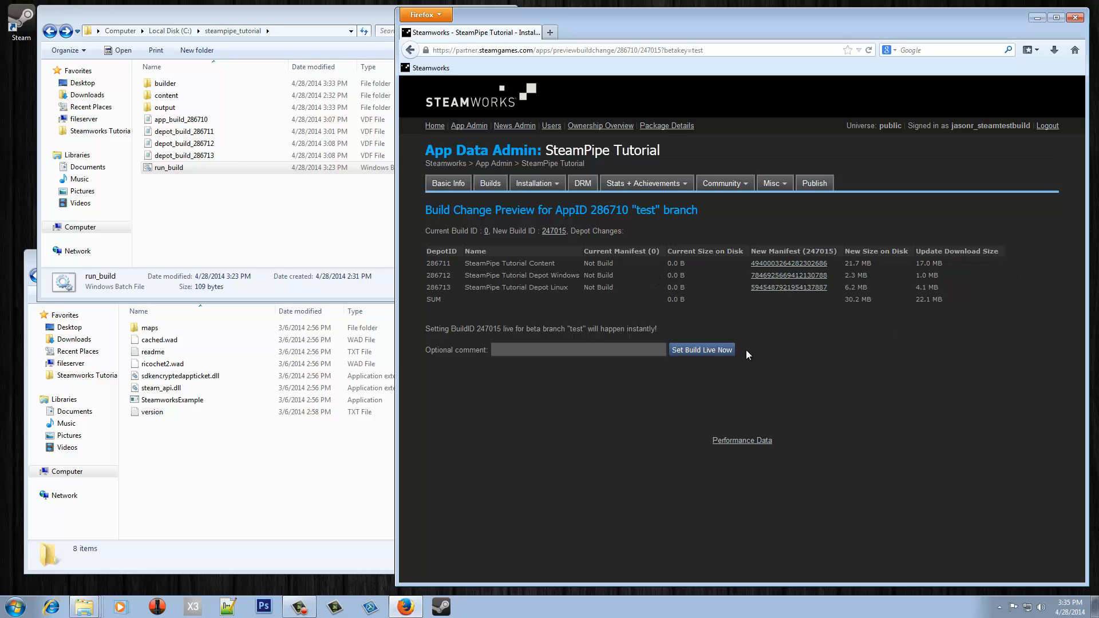
{"action": "left_click", "coordinate": [696, 347]}
{"action": "left_click", "coordinate": [729, 282]}
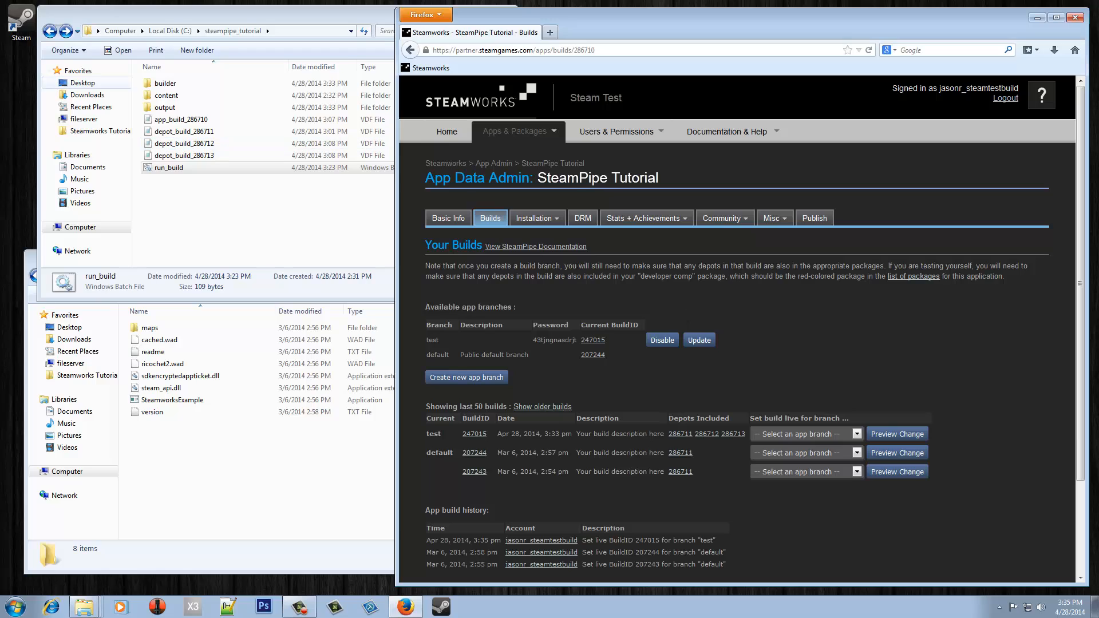
- Open the beta settings in SteamPipe Tutorial's Properties in the Steam client
{"action": "left_click", "coordinate": [20, 18]}
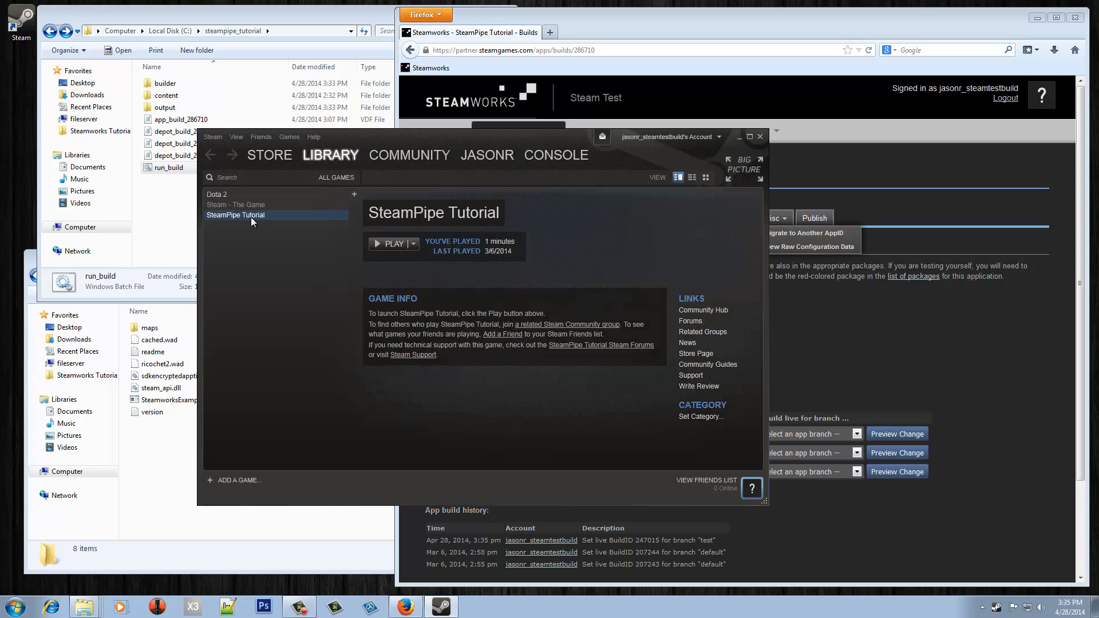
{"action": "left_click_drag", "start_coordinate": [444, 136], "coordinate": [356, 76]}
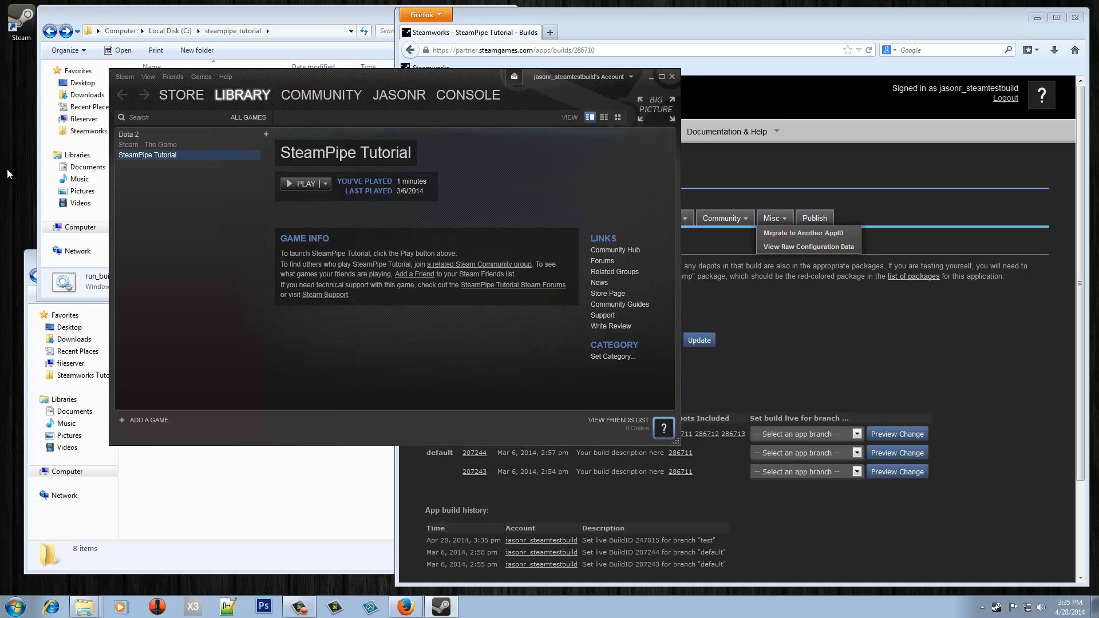
{"action": "right_click", "coordinate": [156, 153]}
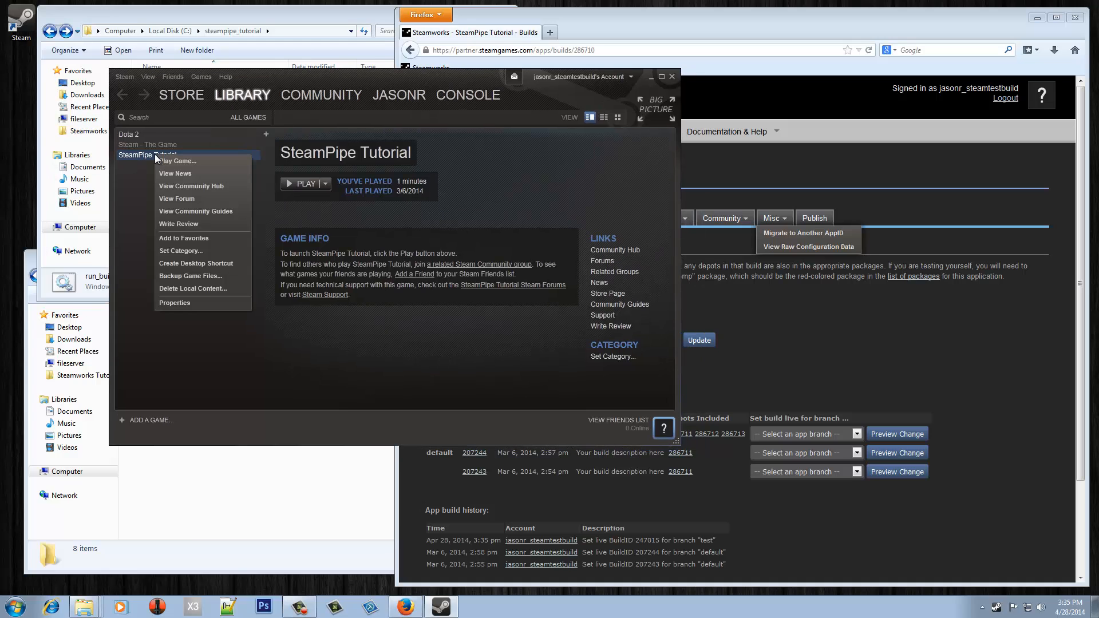
{"action": "left_click", "coordinate": [201, 302]}
{"action": "left_click", "coordinate": [572, 151]}
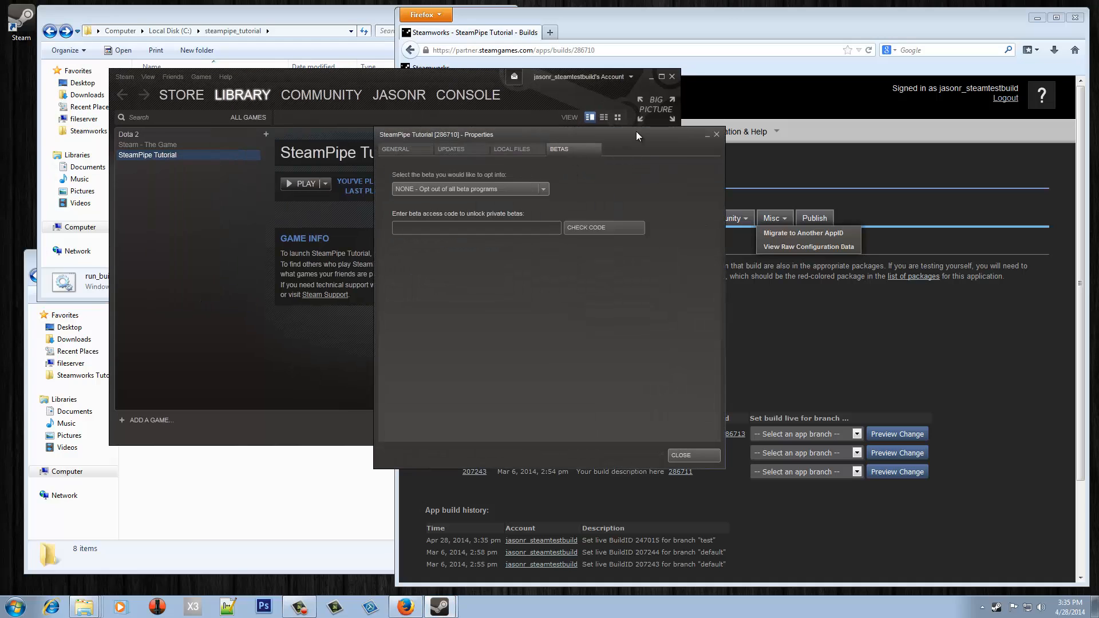
{"action": "left_click_drag", "start_coordinate": [637, 131], "coordinate": [441, 186]}
- Enter the test branch password as beta access code and opt into the test beta
{"action": "left_click", "coordinate": [771, 293]}
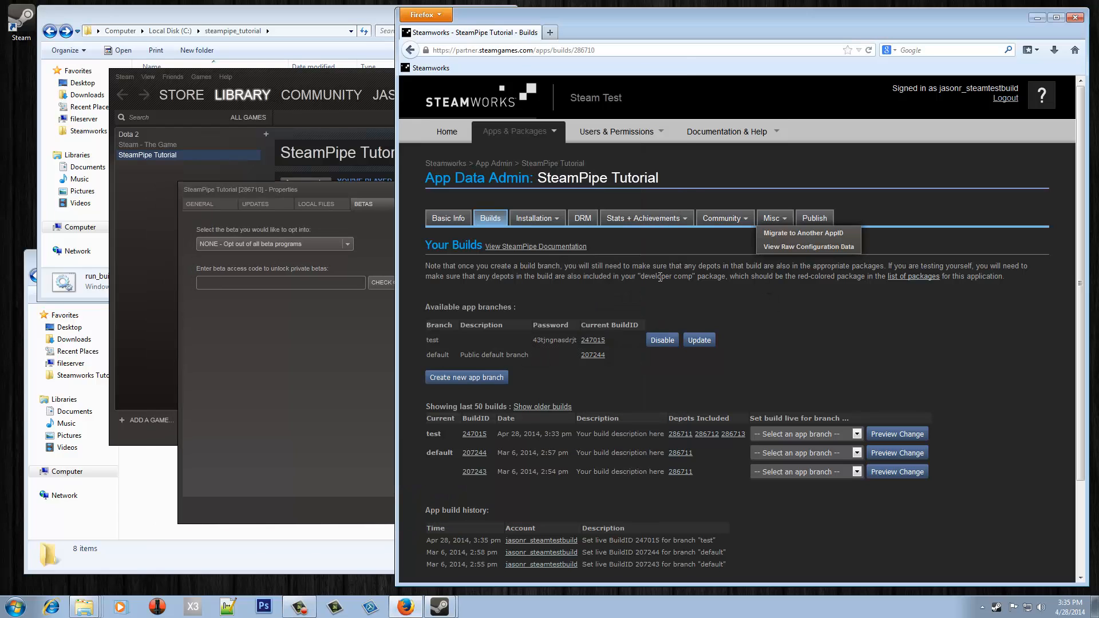
{"action": "double_click", "coordinate": [542, 341]}
{"action": "left_click", "coordinate": [286, 283]}
{"action": "key", "text": "ctrl+v"}
{"action": "left_click", "coordinate": [404, 282]}
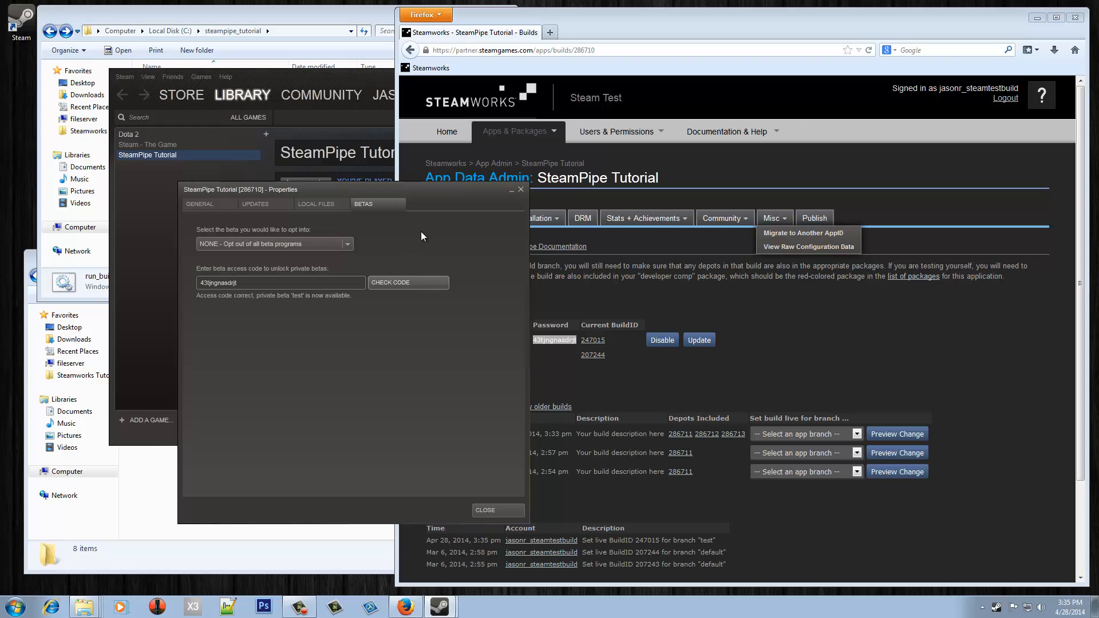
{"action": "left_click", "coordinate": [328, 243]}
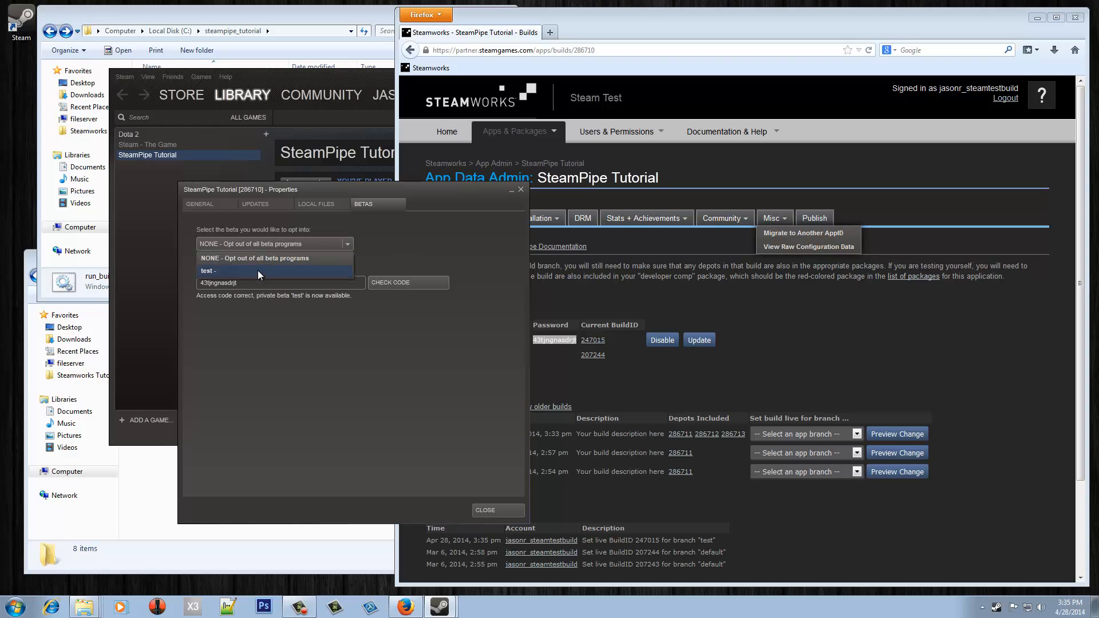
{"action": "left_click", "coordinate": [258, 270]}
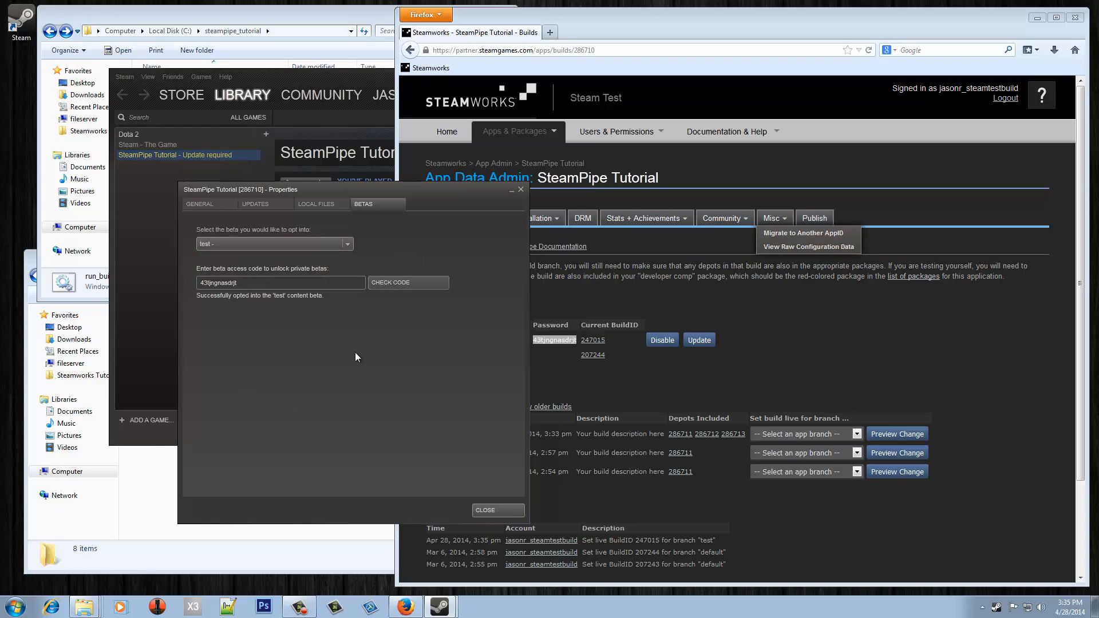
{"action": "left_click", "coordinate": [493, 509]}
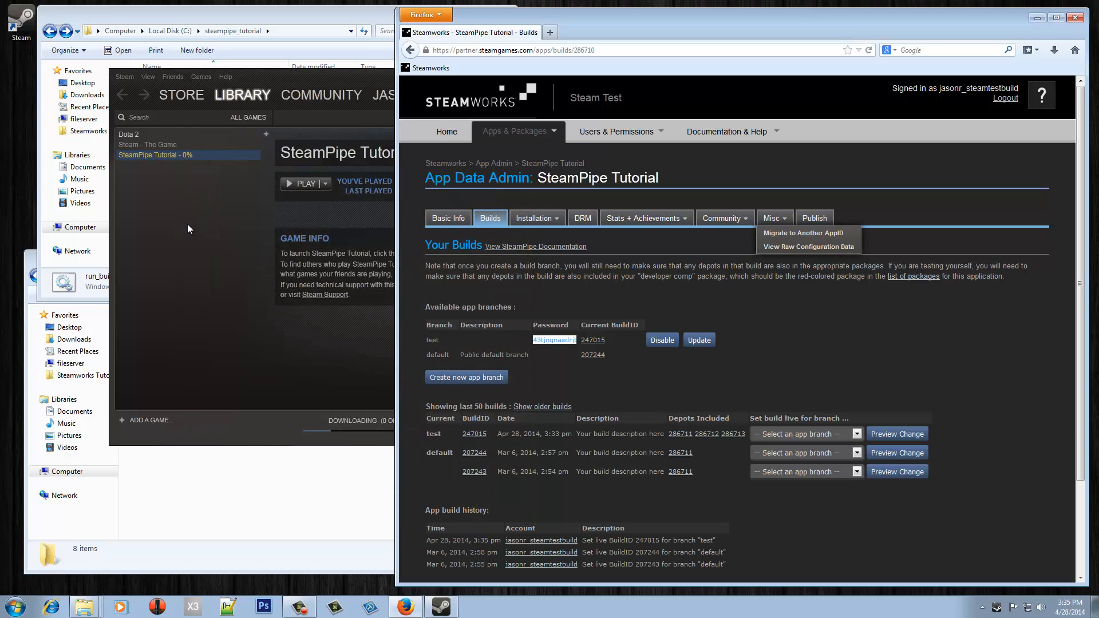
{"action": "left_click", "coordinate": [366, 75]}
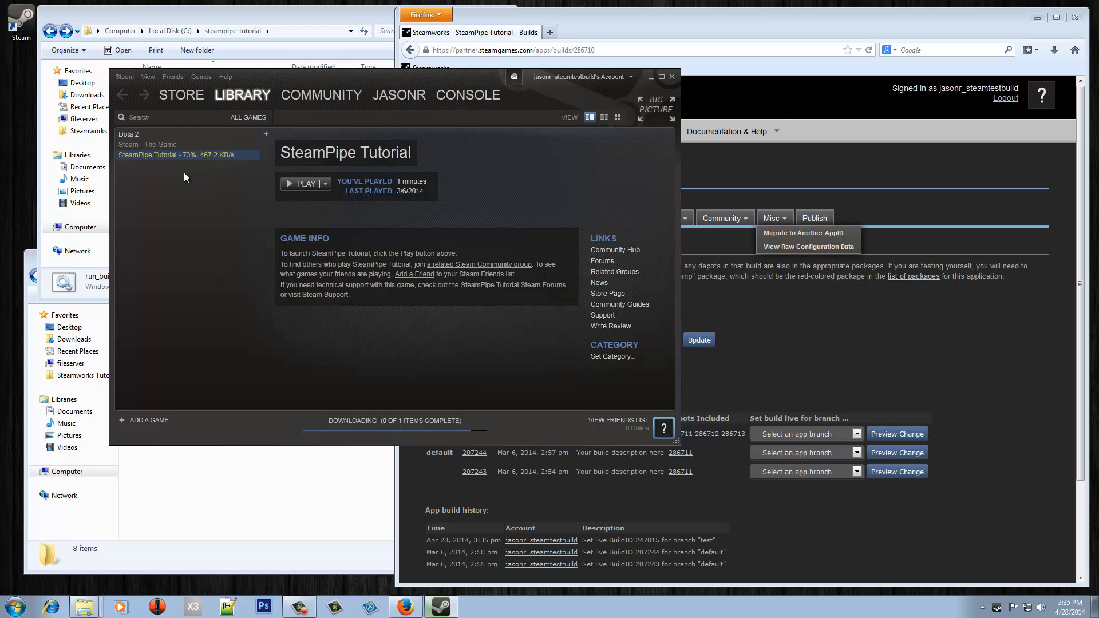
{"action": "left_click", "coordinate": [237, 502]}
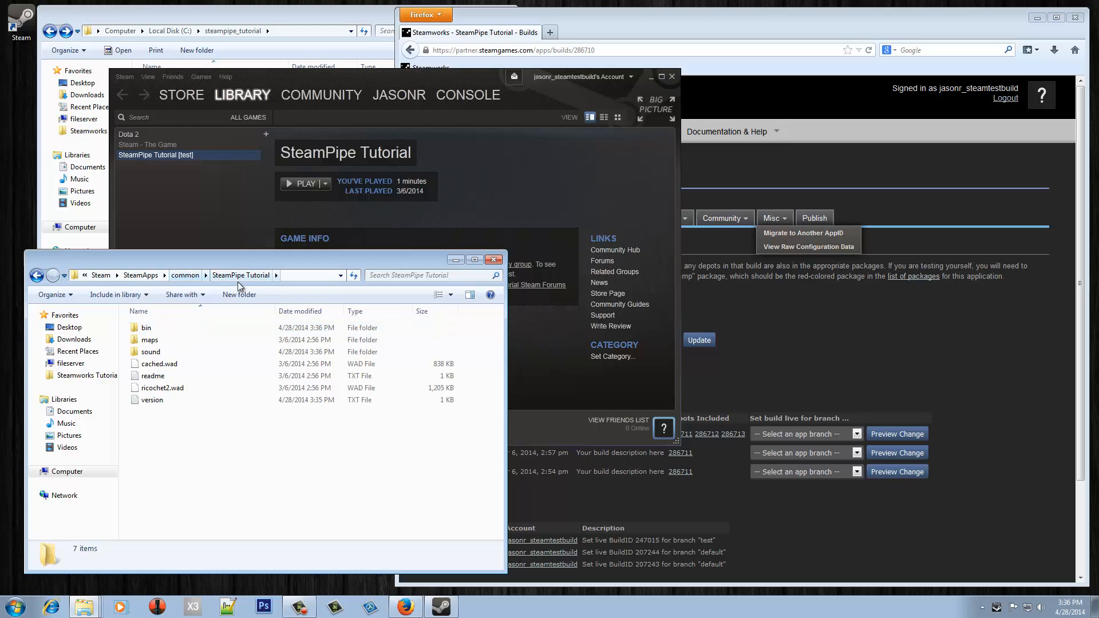
- Check the installed game's empty bin folder, then go to the Steamworks home page
{"action": "double_click", "coordinate": [162, 328]}
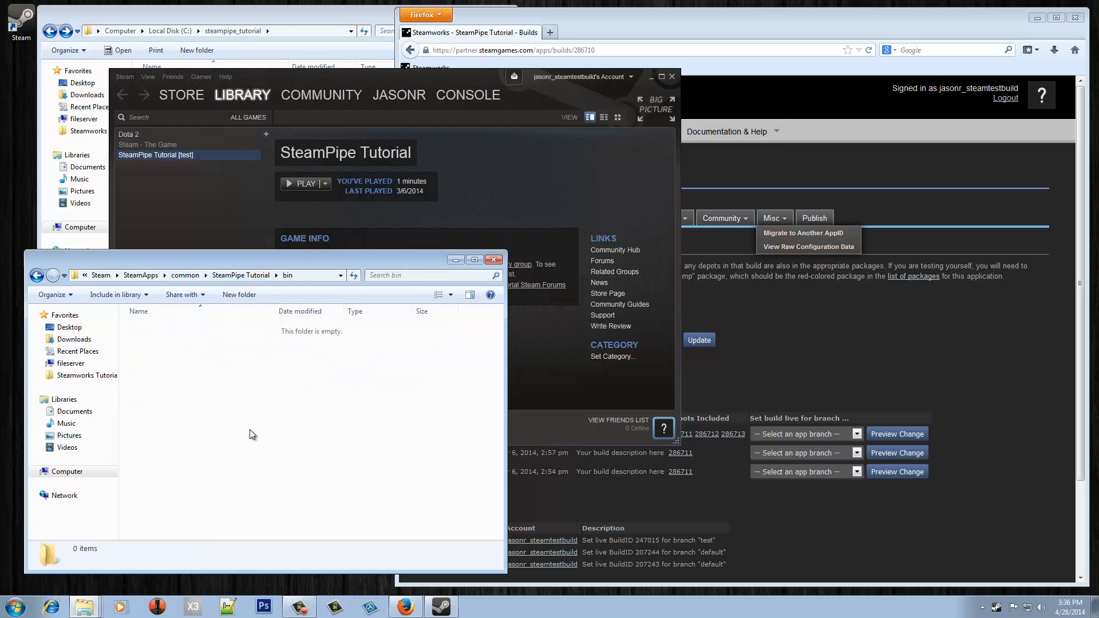
{"action": "key", "text": "BackSpace"}
{"action": "left_click", "coordinate": [280, 512]}
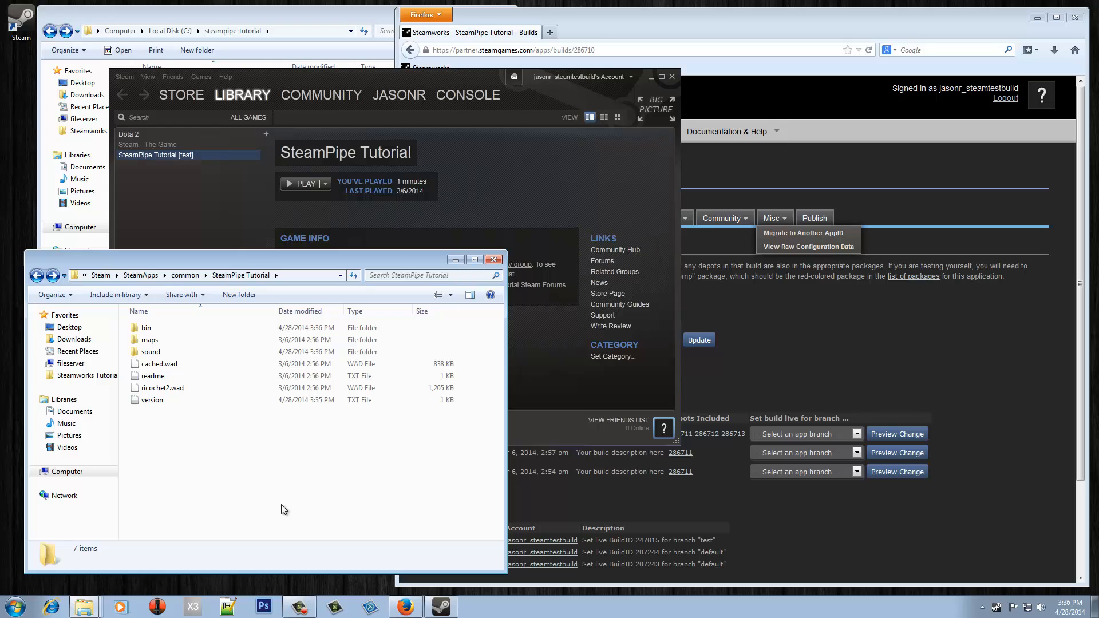
{"action": "left_click", "coordinate": [452, 81]}
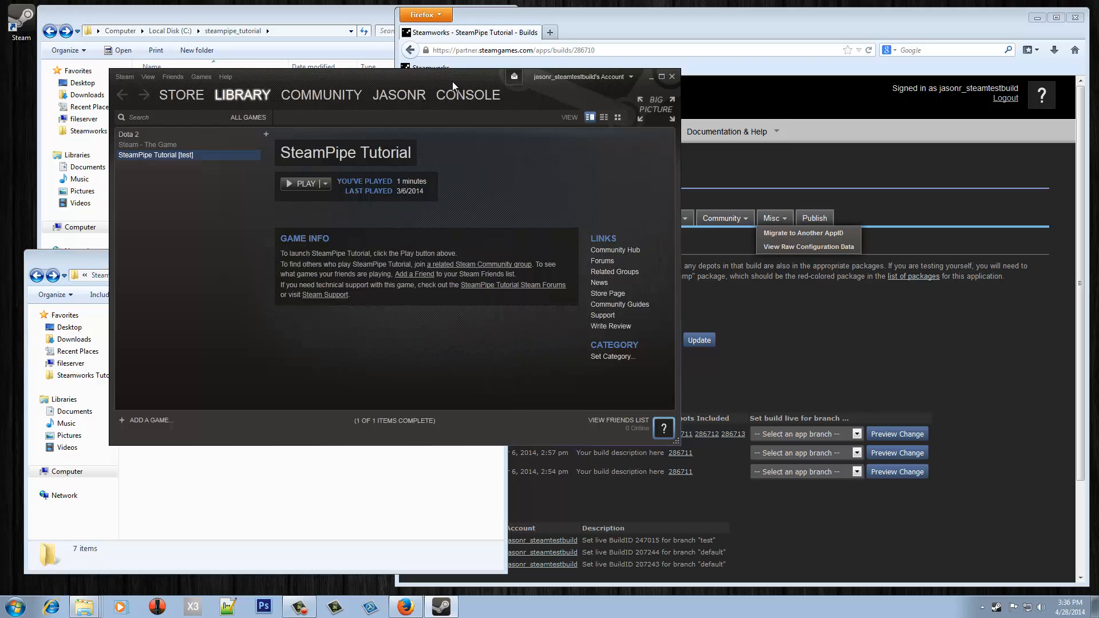
{"action": "left_click", "coordinate": [793, 376]}
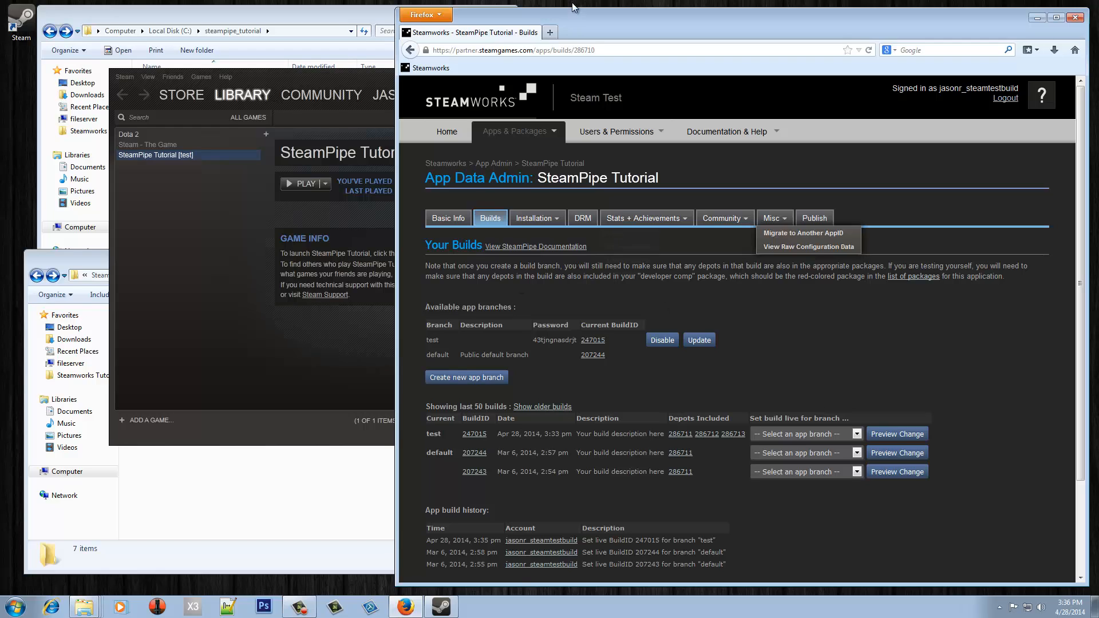
{"action": "left_click", "coordinate": [447, 133]}
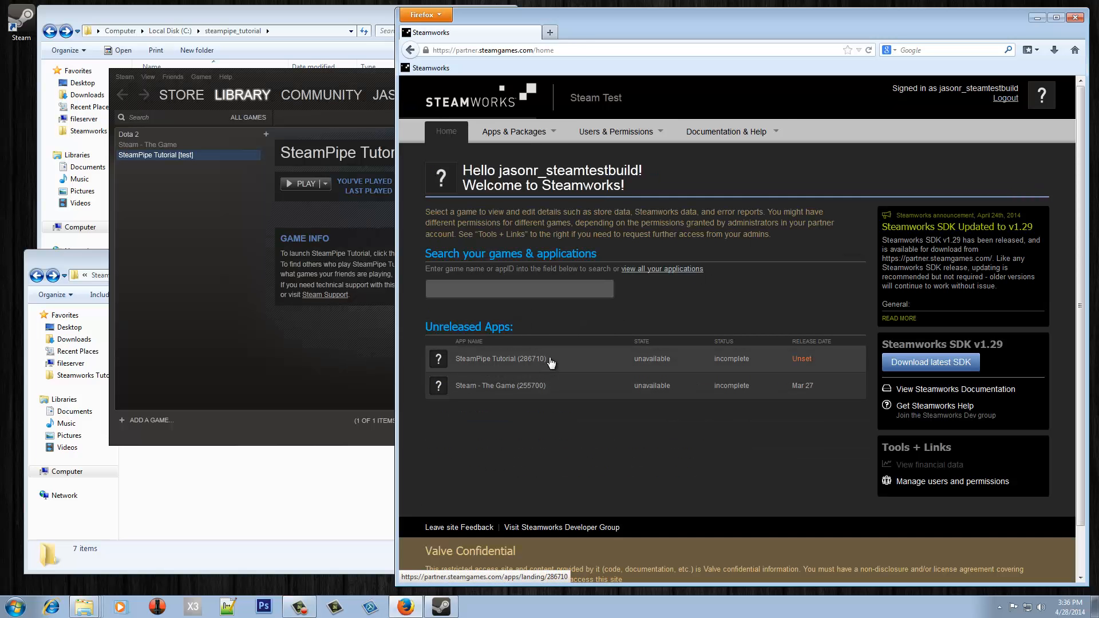
- Go from SteamPipe Tutorial to its associated packages list and open the Developer Comp package
{"action": "left_click", "coordinate": [496, 359]}
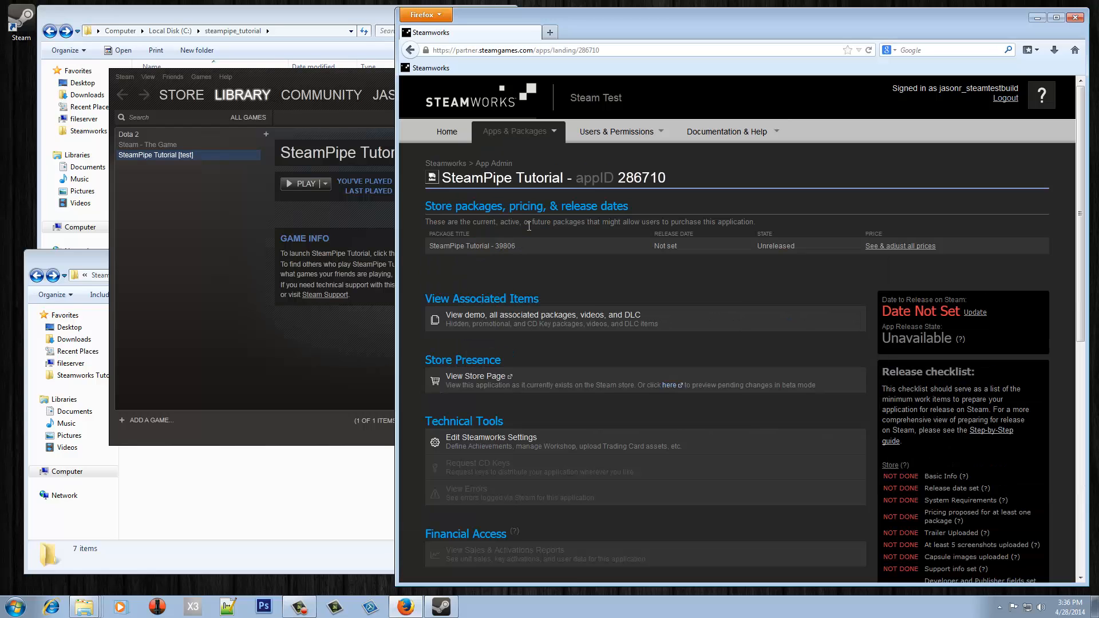
{"action": "left_click", "coordinate": [535, 318]}
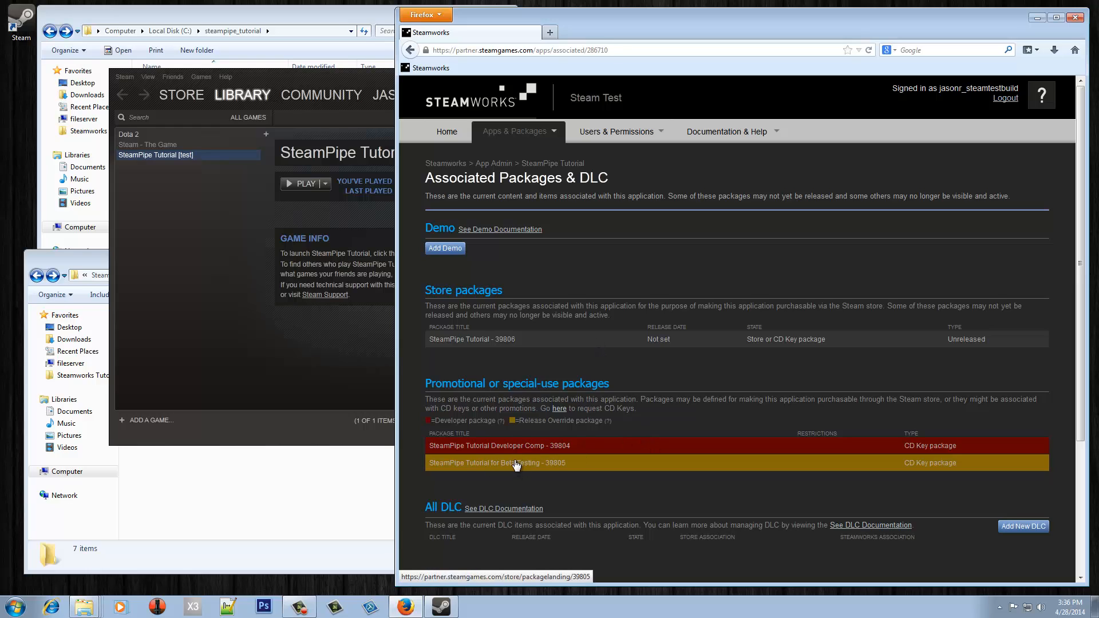
{"action": "left_click", "coordinate": [555, 446]}
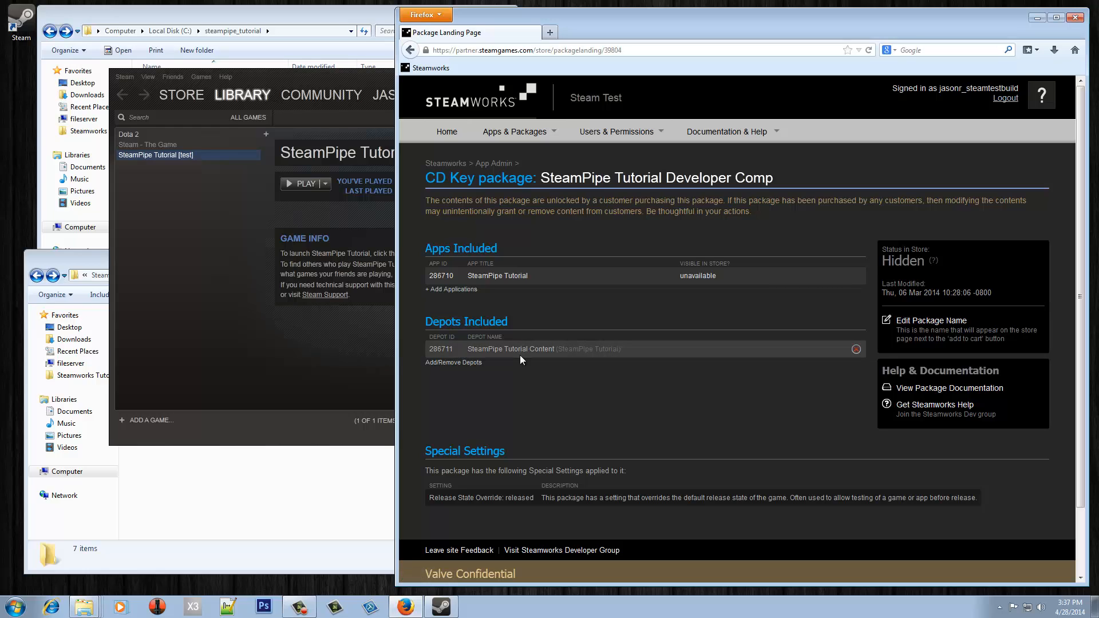
- Tick depots 286712 (Windows) and 286713 (Linux) in the Developer Comp depot list and save
{"action": "left_click", "coordinate": [432, 363]}
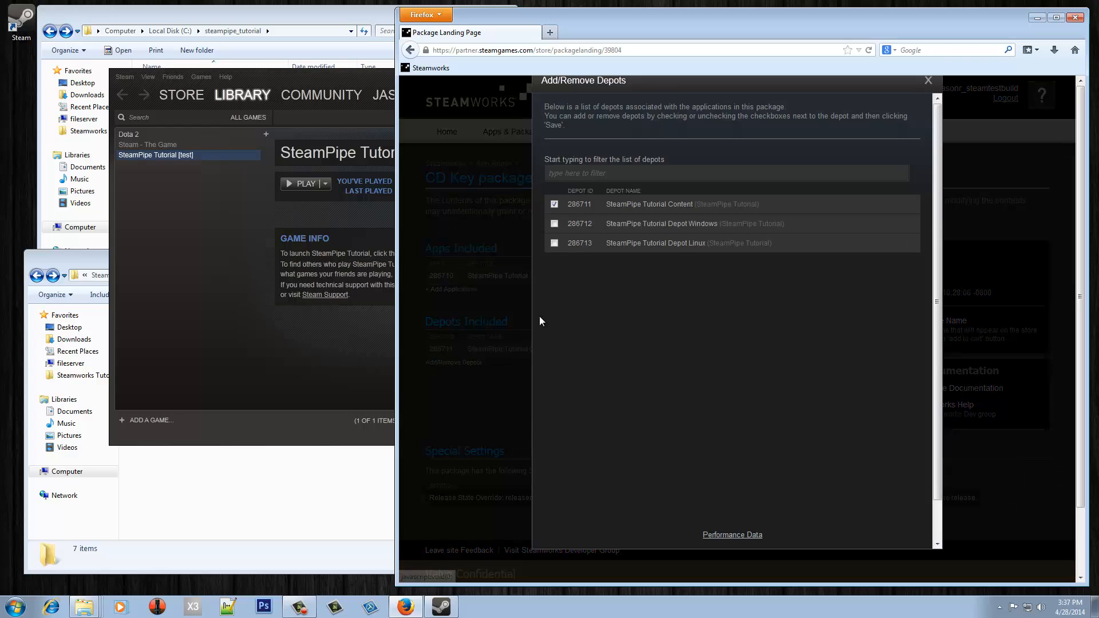
{"action": "left_click", "coordinate": [554, 224]}
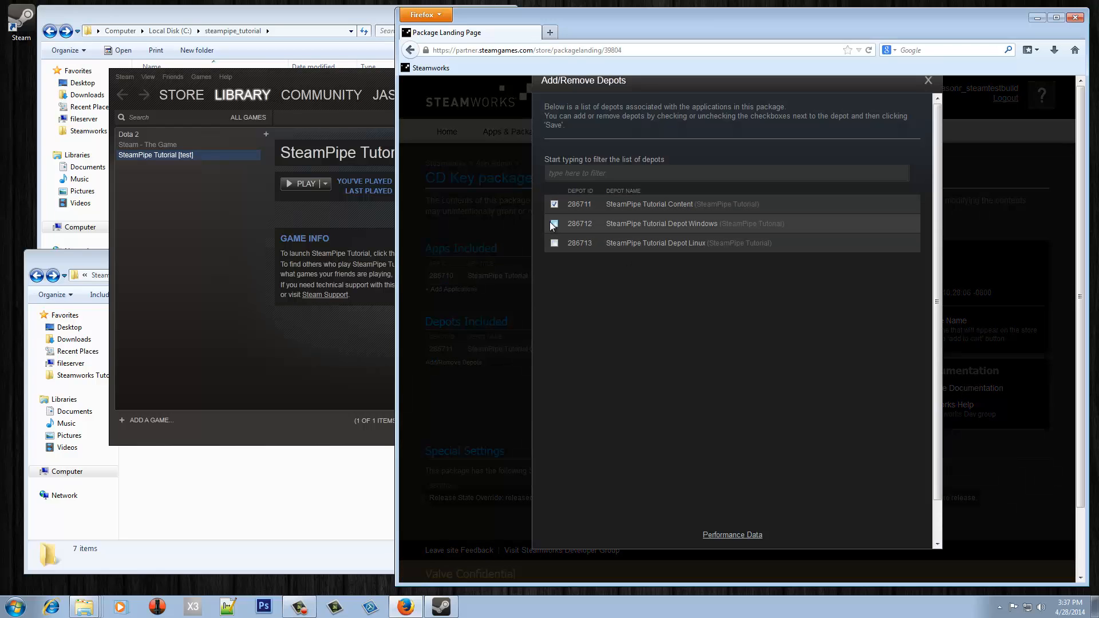
{"action": "left_click", "coordinate": [554, 242]}
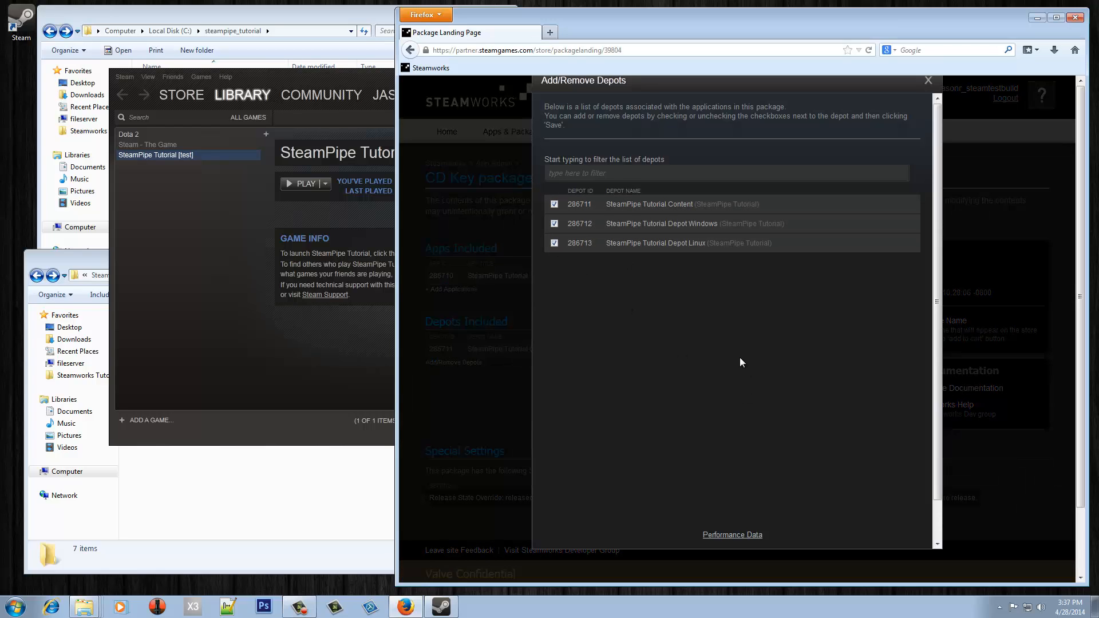
{"action": "scroll", "coordinate": [739, 359], "scroll_direction": "down", "scroll_amount": 1}
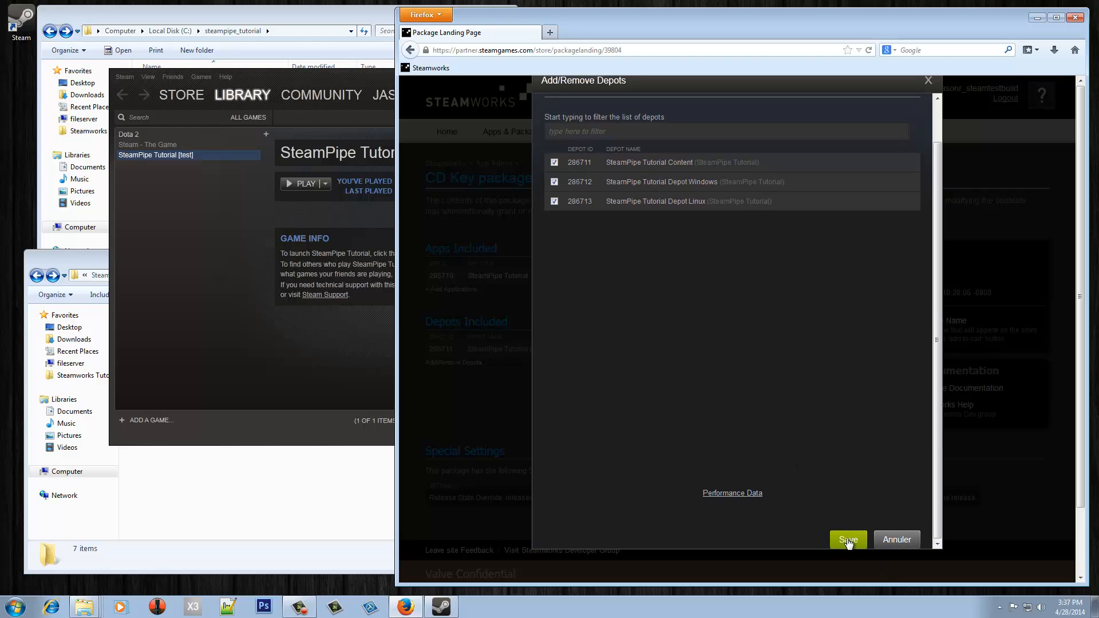
{"action": "left_click", "coordinate": [848, 540]}
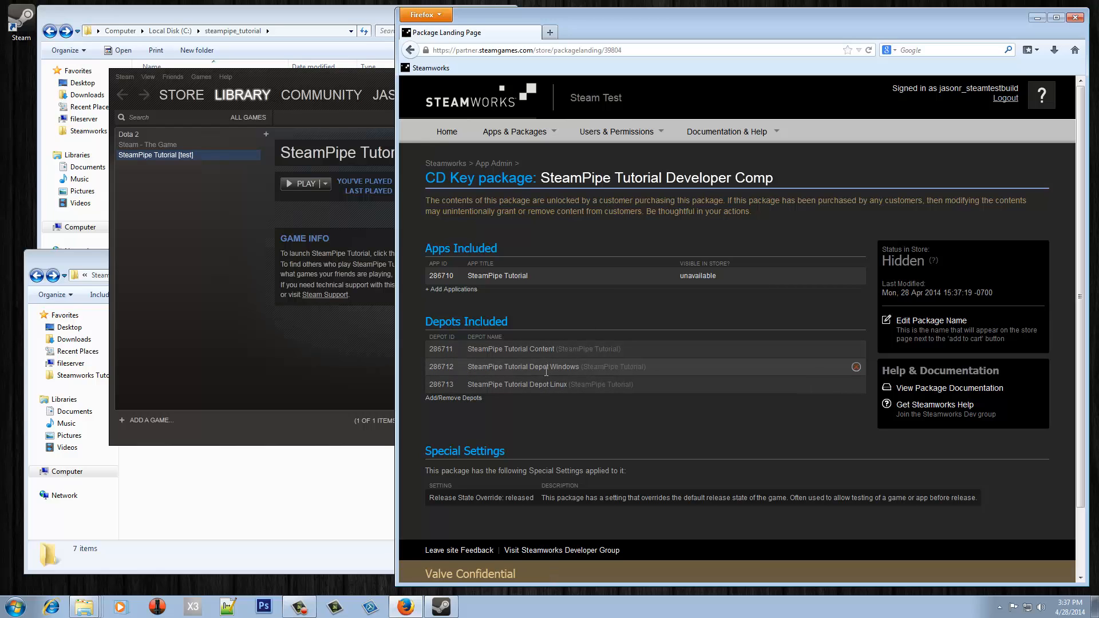
- Exit the Steam client and relaunch it from the desktop shortcut
{"action": "left_click", "coordinate": [170, 267]}
{"action": "right_click", "coordinate": [441, 607]}
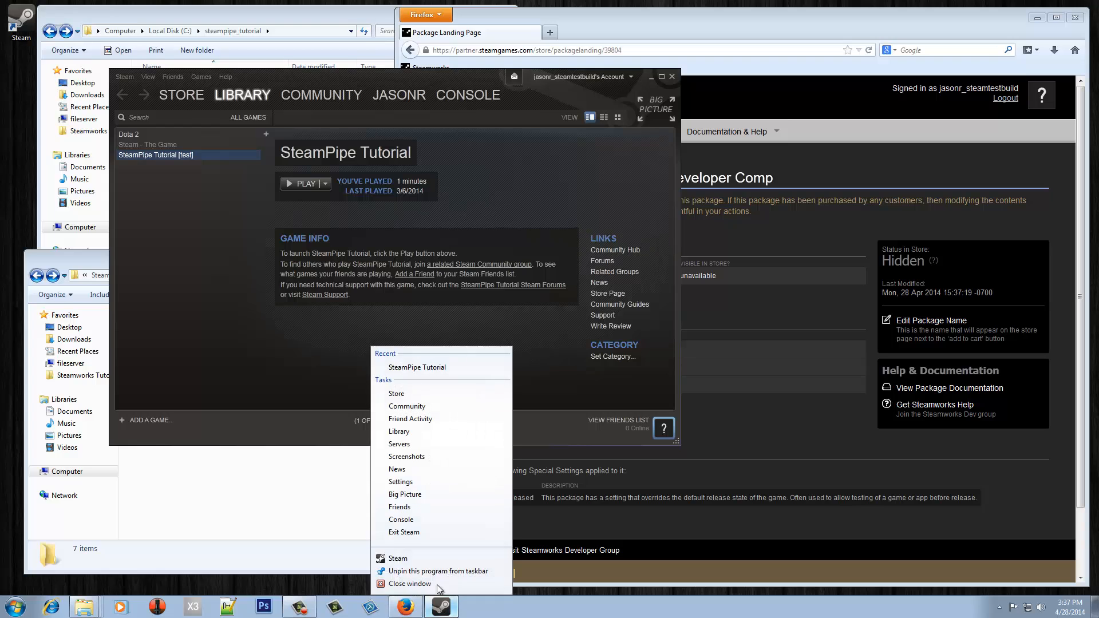
{"action": "left_click", "coordinate": [427, 534]}
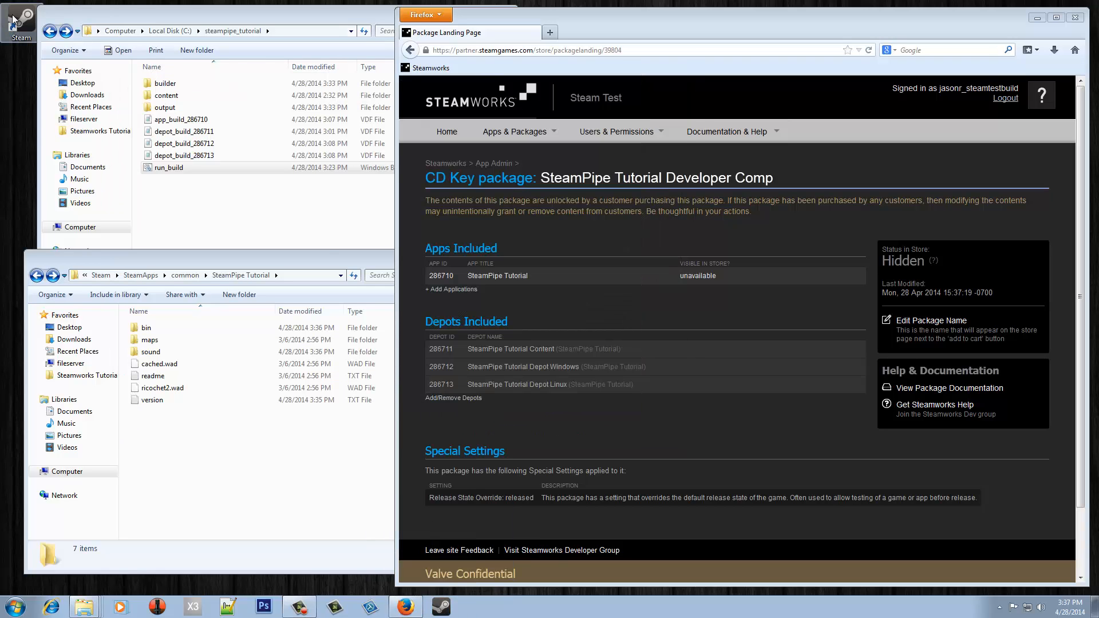
{"action": "double_click", "coordinate": [13, 19]}
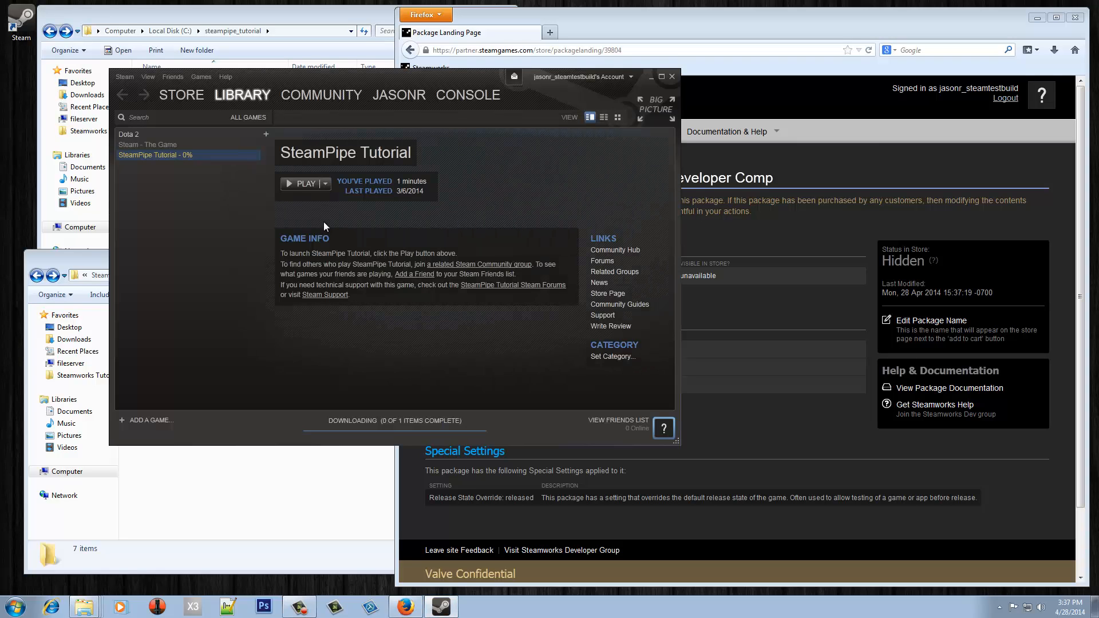
- Check the SteamPipe Tutorial install folder for the newly downloaded build files
{"action": "left_click", "coordinate": [273, 489]}
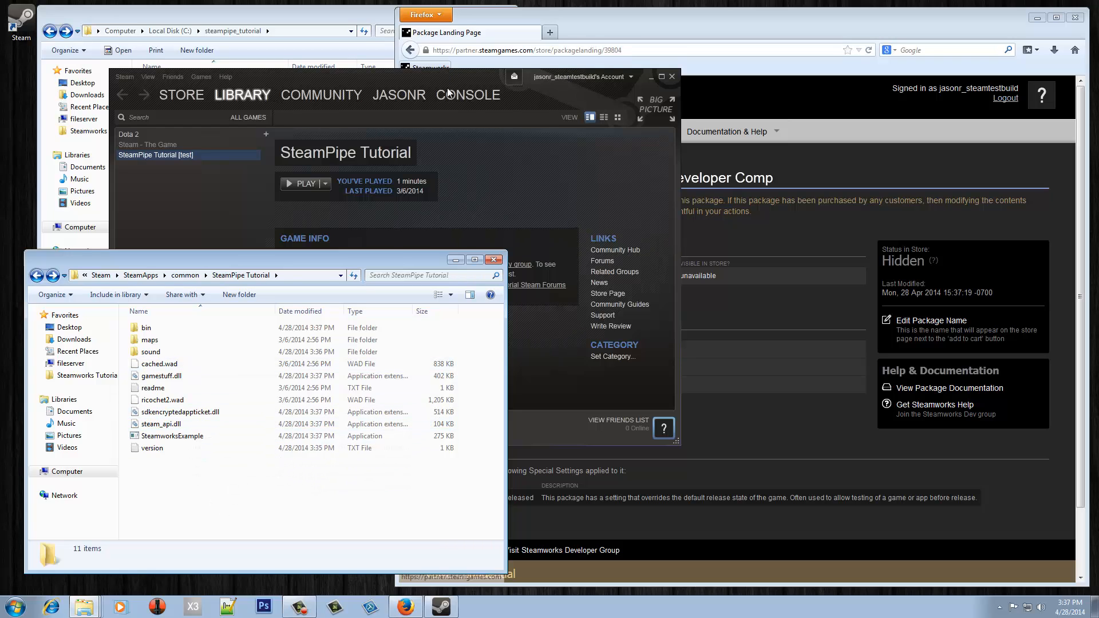
{"action": "left_click_drag", "start_coordinate": [455, 77], "coordinate": [394, 62]}
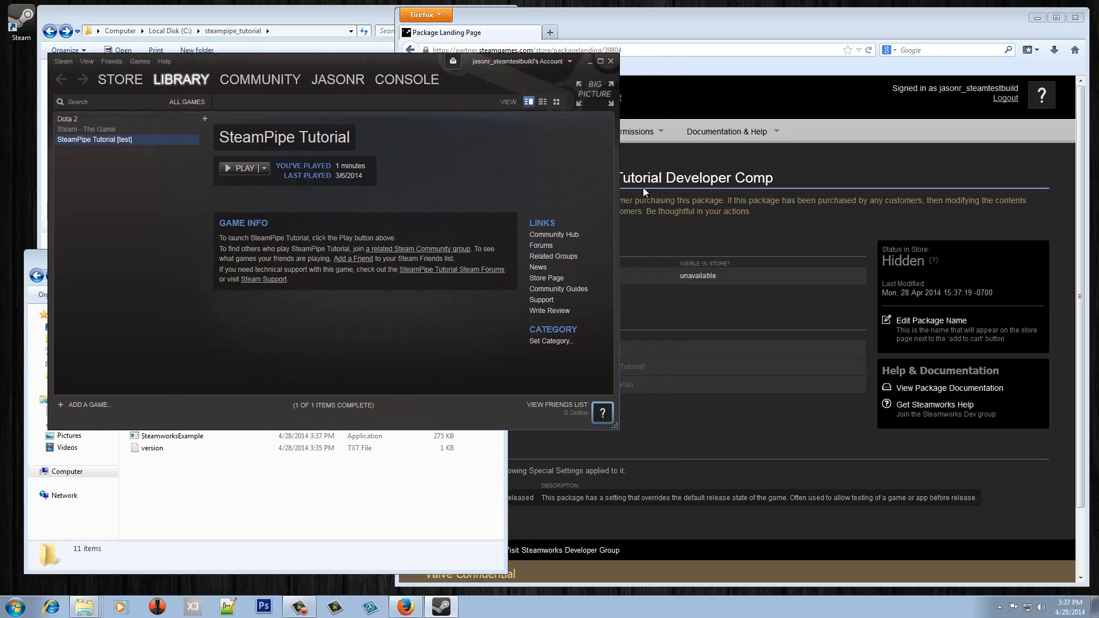
{"action": "left_click", "coordinate": [741, 220]}
{"action": "left_click", "coordinate": [155, 270]}
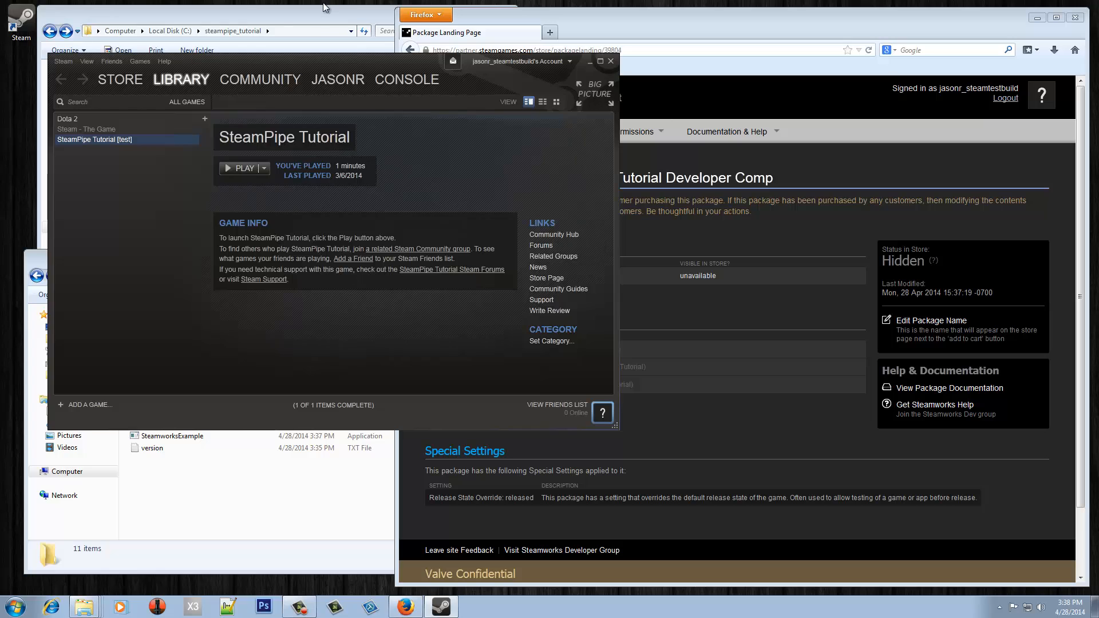
- Look at the Steam shortcut properties, then enter licenses_for_app in the Steam console
{"action": "right_click", "coordinate": [26, 27]}
{"action": "left_click", "coordinate": [97, 245]}
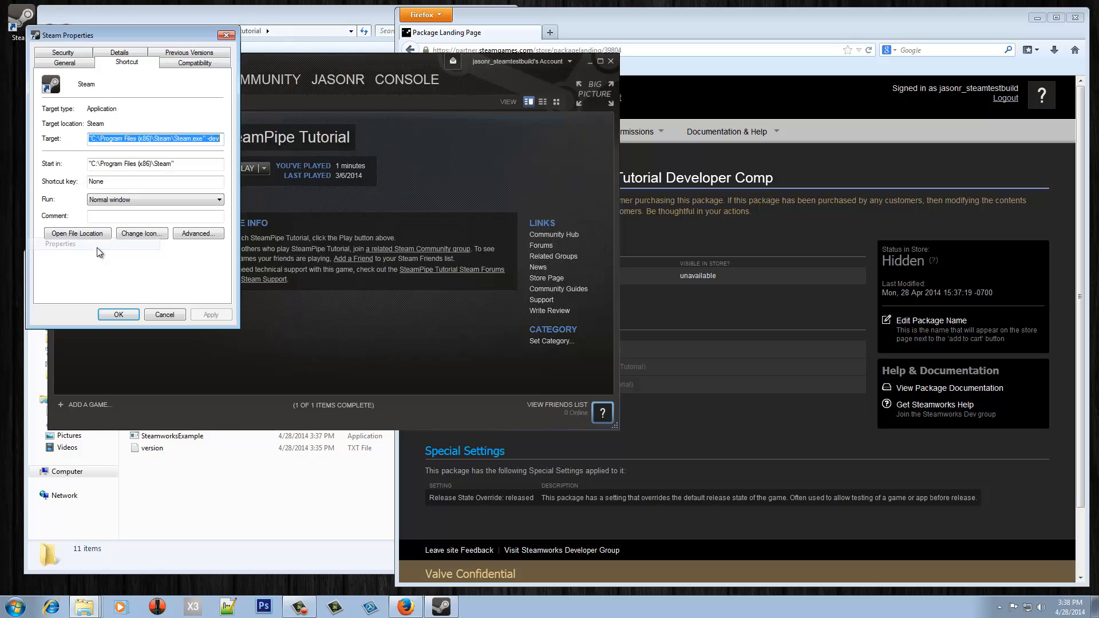
{"action": "left_click", "coordinate": [166, 318]}
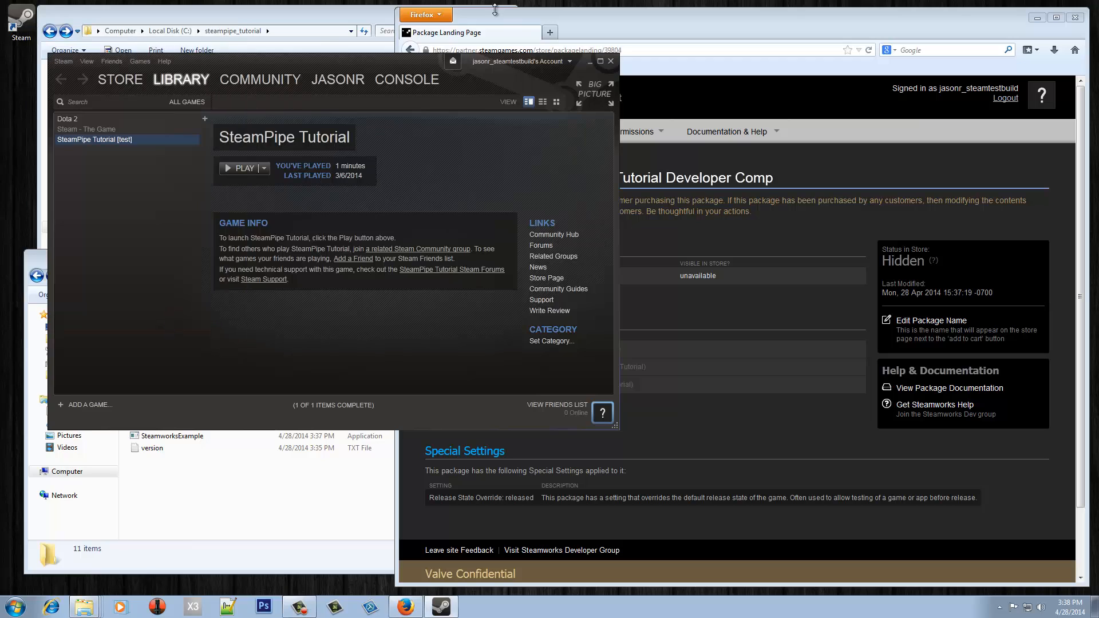
{"action": "left_click", "coordinate": [390, 78]}
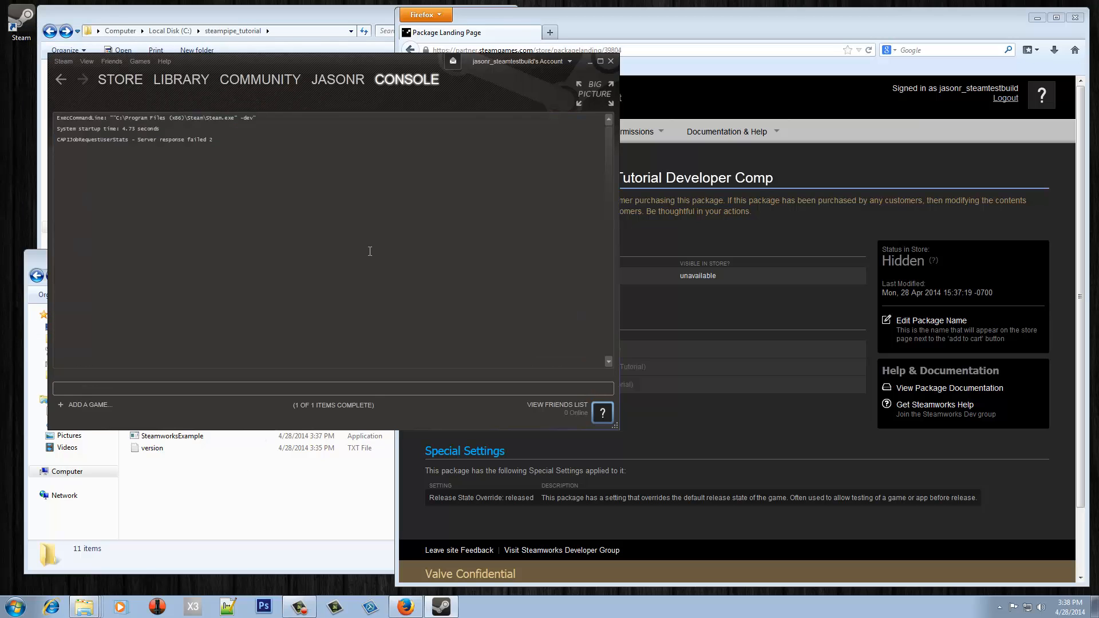
{"action": "type", "text": "licen"}
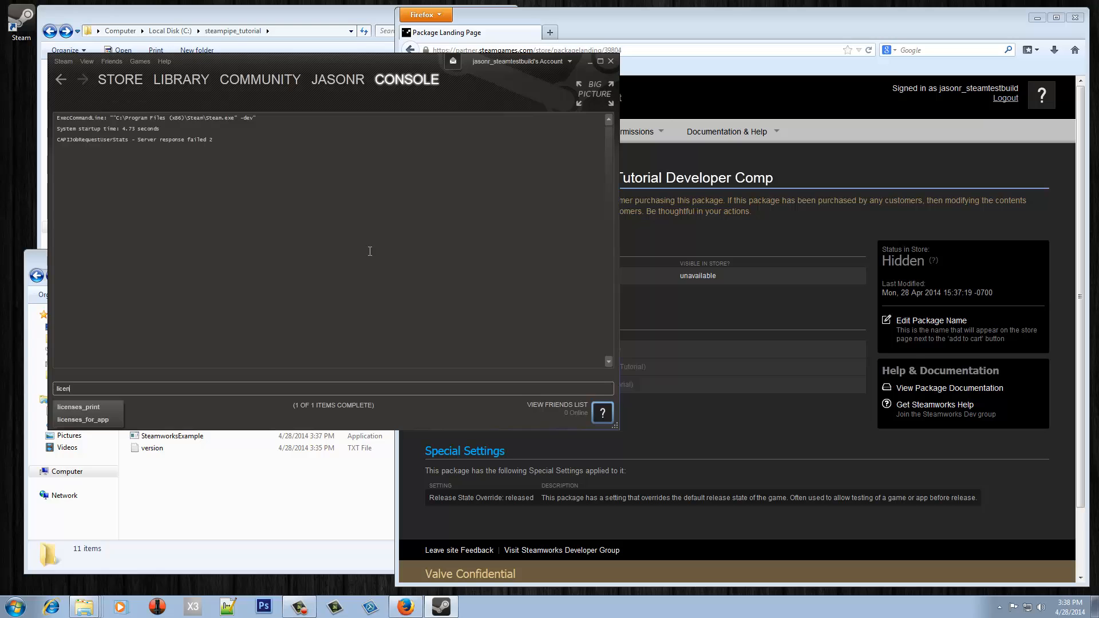
{"action": "key", "text": "Tab"}
{"action": "key", "text": "Tab"}
- Copy app ID 286710 from the Steamworks URL and run licenses_for_app 286710
{"action": "left_click", "coordinate": [756, 212]}
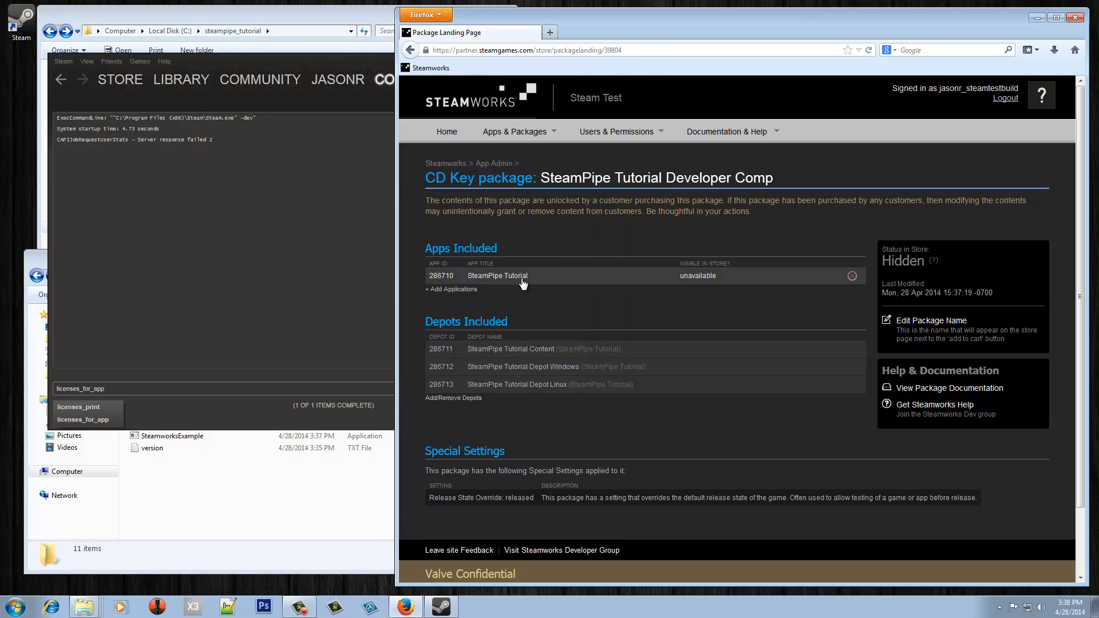
{"action": "left_click", "coordinate": [482, 277]}
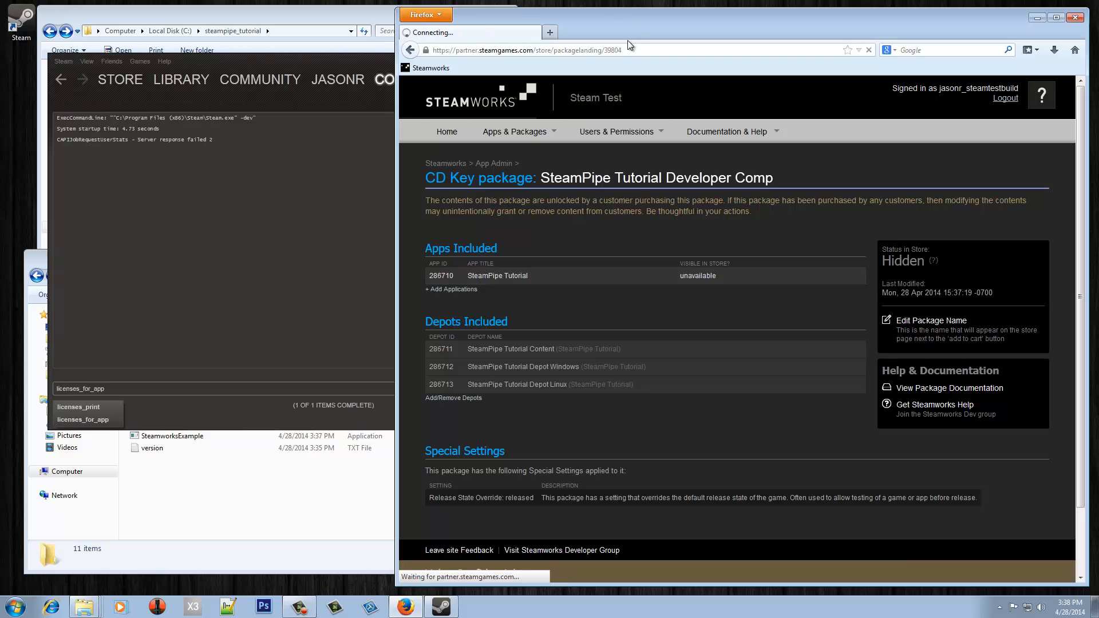
{"action": "double_click", "coordinate": [590, 50]}
{"action": "key", "text": "ctrl+c"}
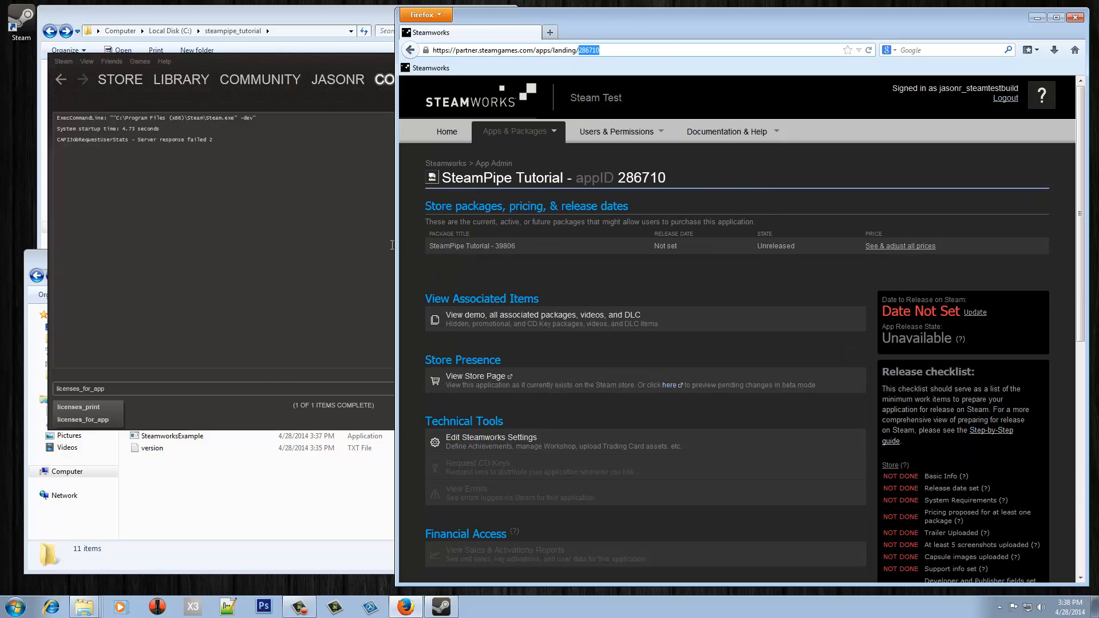
{"action": "left_click", "coordinate": [262, 389]}
{"action": "key", "text": "ctrl+v"}
{"action": "key", "text": "Return"}
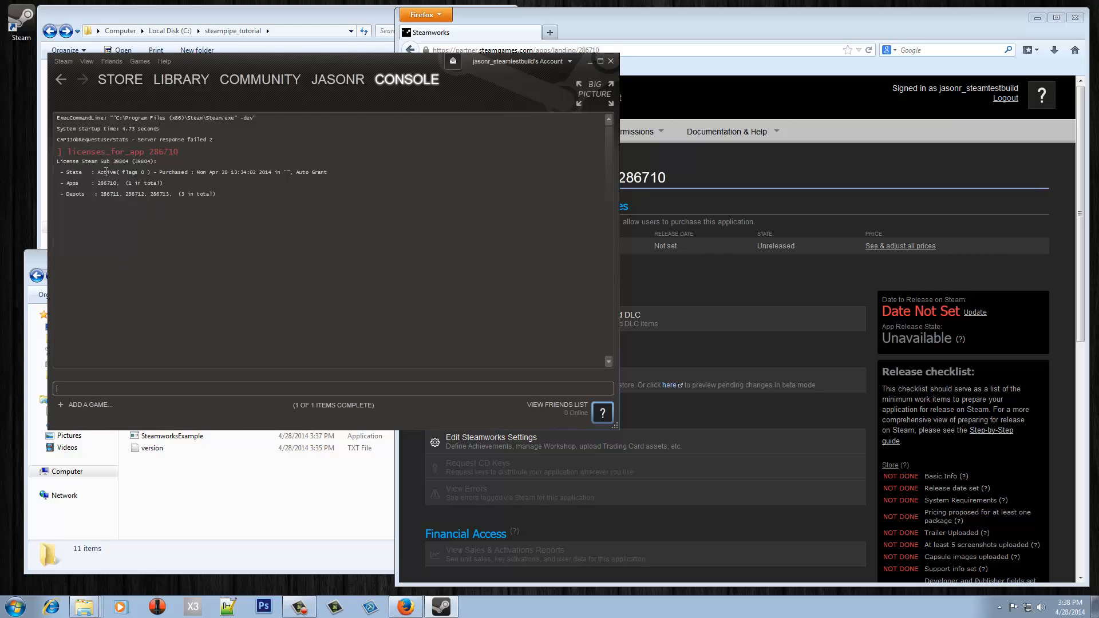
- Return Steamworks to the app's Associated Packages & DLC list after checking the console output
{"action": "left_click", "coordinate": [721, 296]}
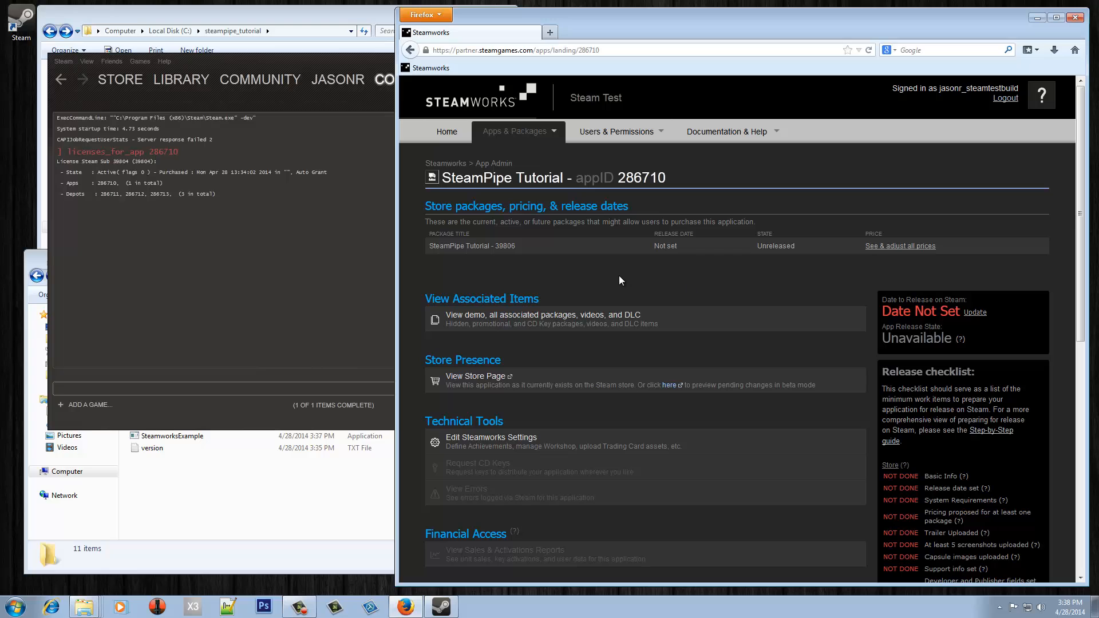
{"action": "key", "text": "alt+Left"}
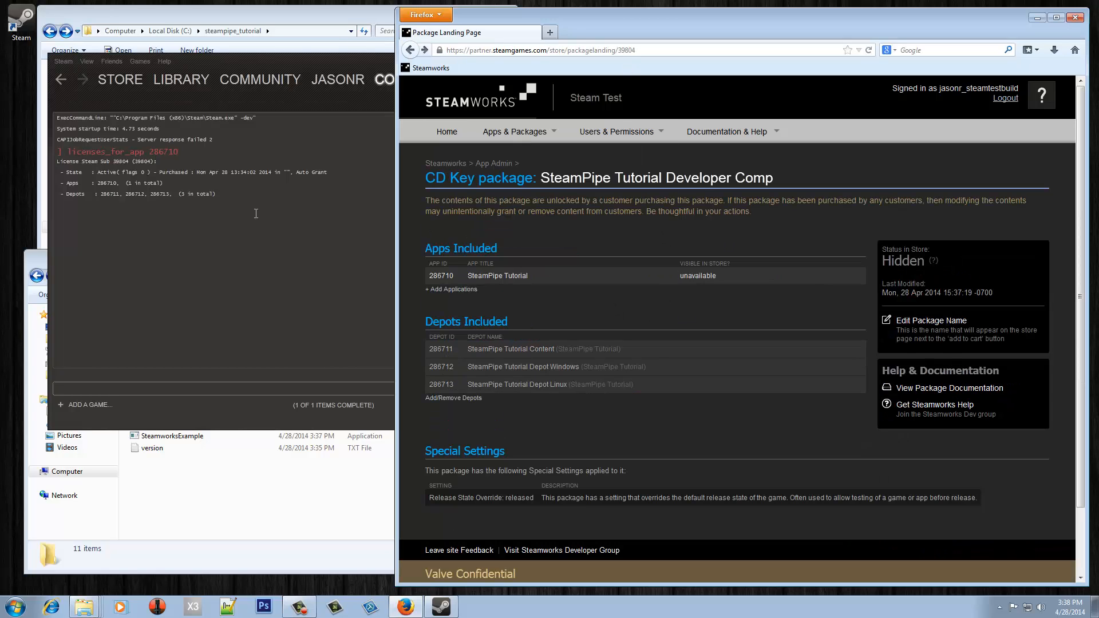
{"action": "left_click", "coordinate": [256, 213]}
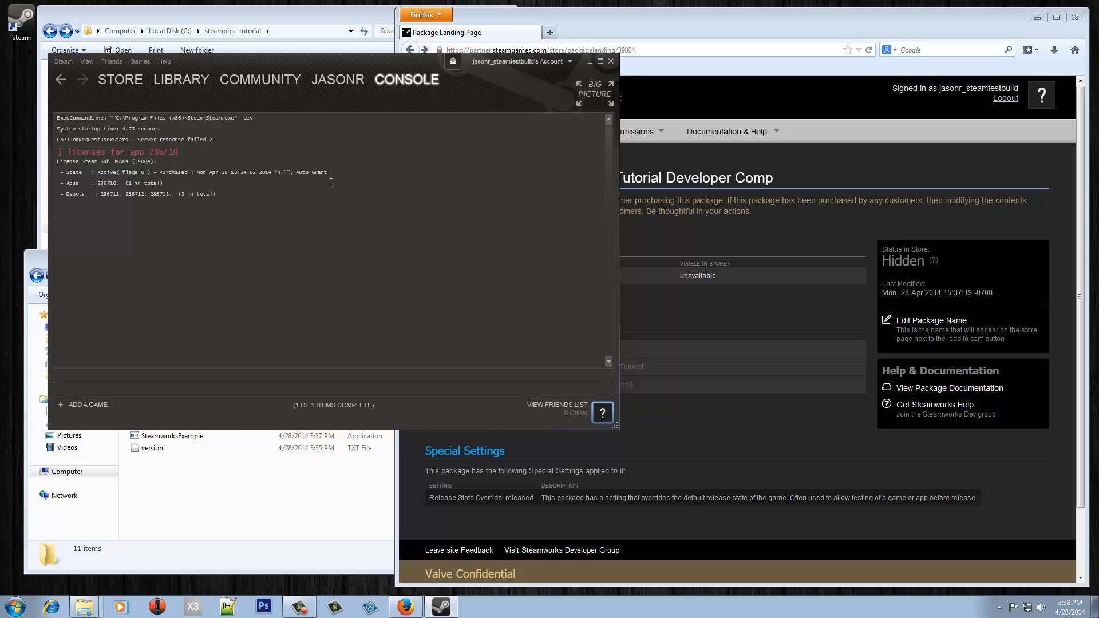
{"action": "left_click", "coordinate": [912, 201]}
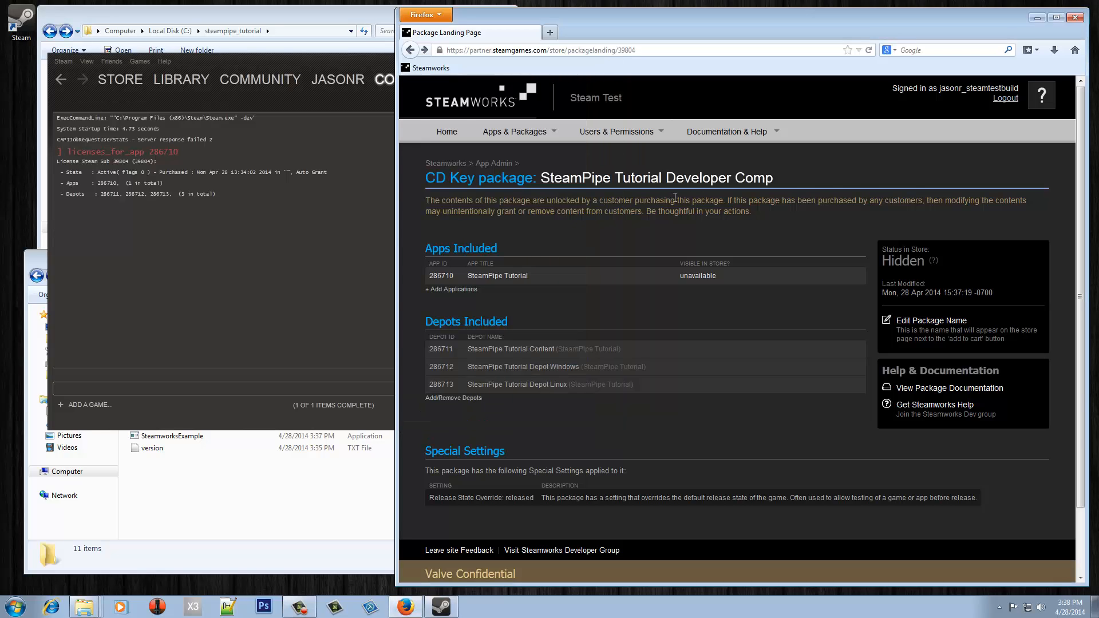
{"action": "key", "text": "alt+Left"}
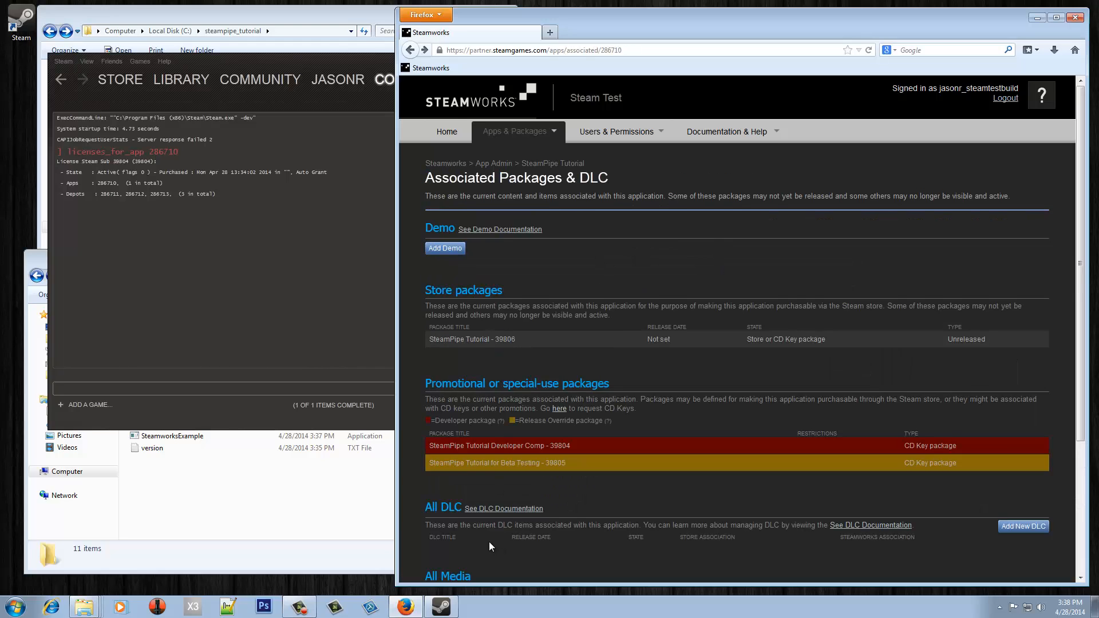
- Open the Beta Testing package, tick depots 286712 and 286713, save, and return to the app page
{"action": "scroll", "coordinate": [489, 515], "scroll_direction": "down", "scroll_amount": 2}
{"action": "left_click", "coordinate": [488, 399]}
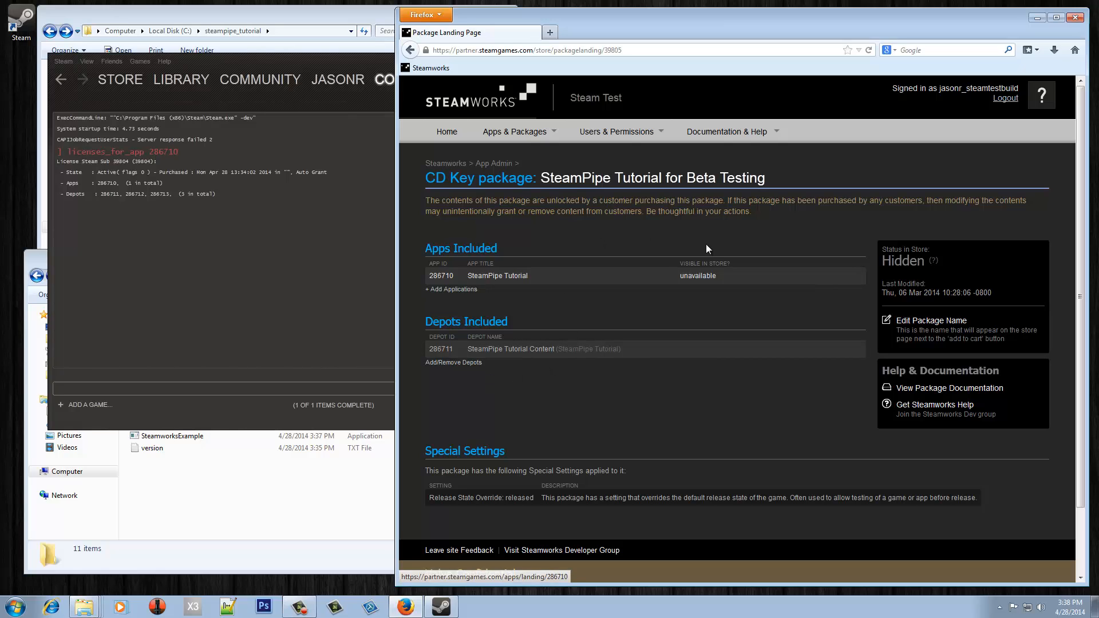
{"action": "left_click", "coordinate": [438, 362]}
{"action": "left_click", "coordinate": [554, 224]}
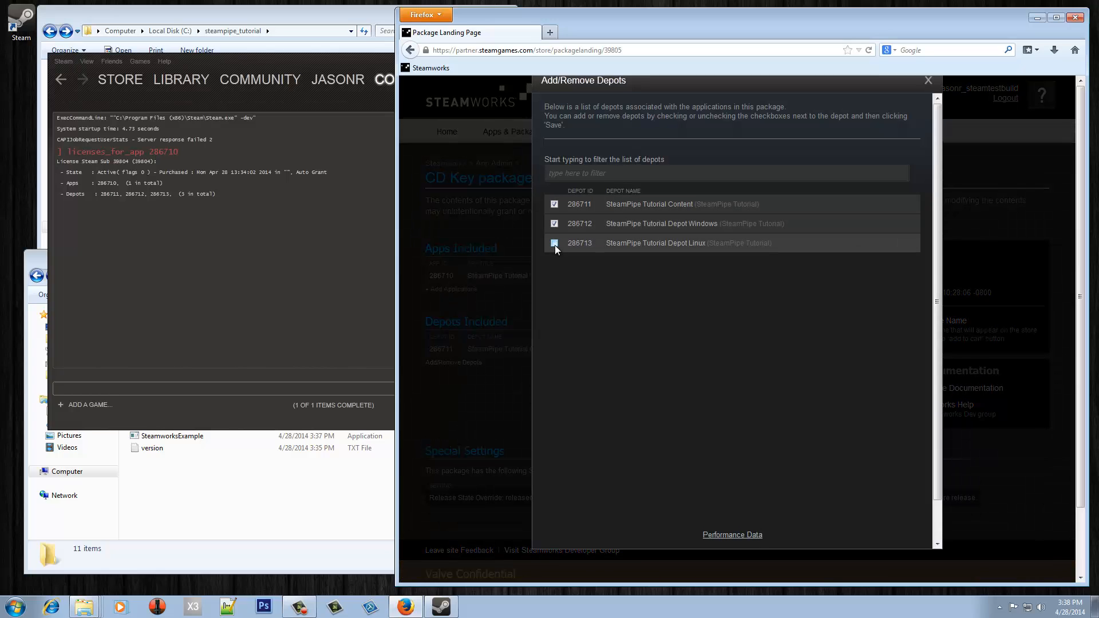
{"action": "left_click", "coordinate": [554, 243]}
{"action": "scroll", "coordinate": [729, 403], "scroll_direction": "down", "scroll_amount": 1}
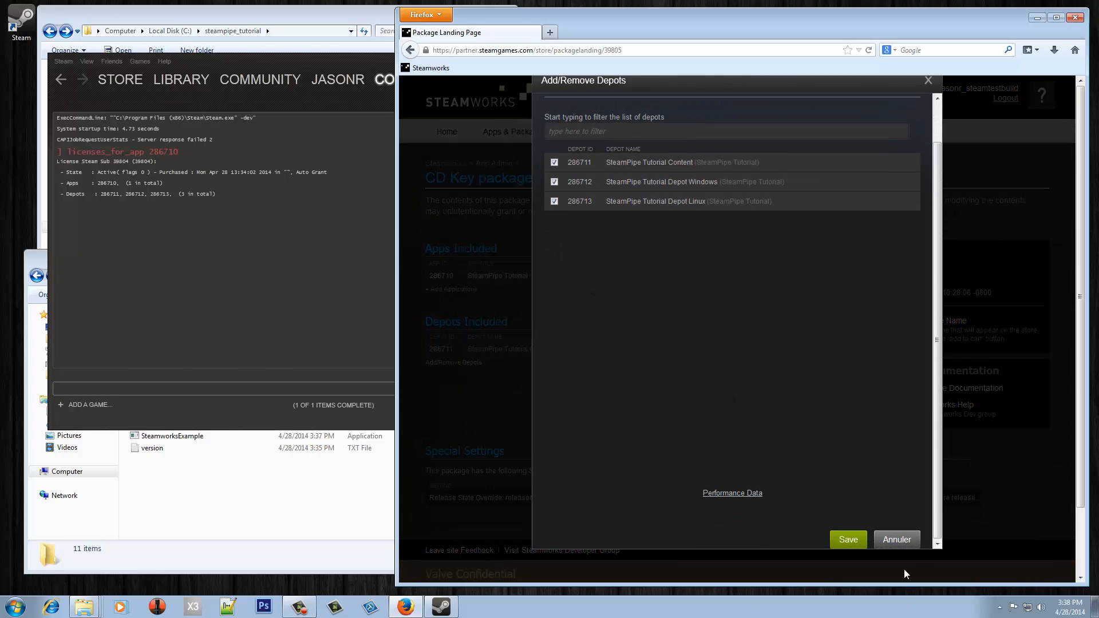
{"action": "left_click", "coordinate": [849, 537]}
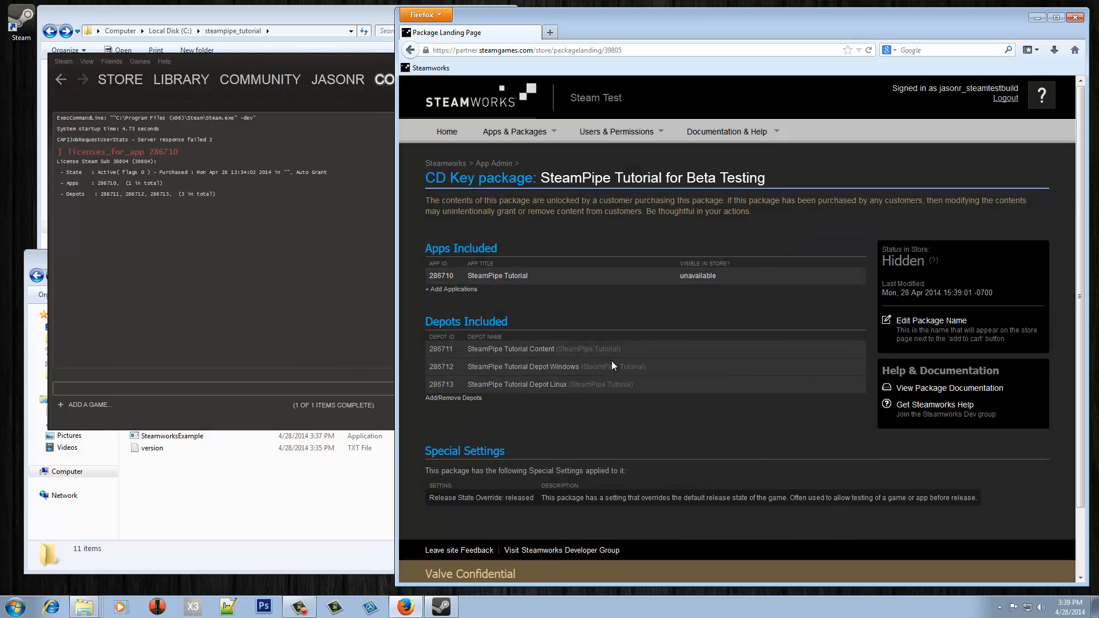
{"action": "left_click", "coordinate": [456, 277]}
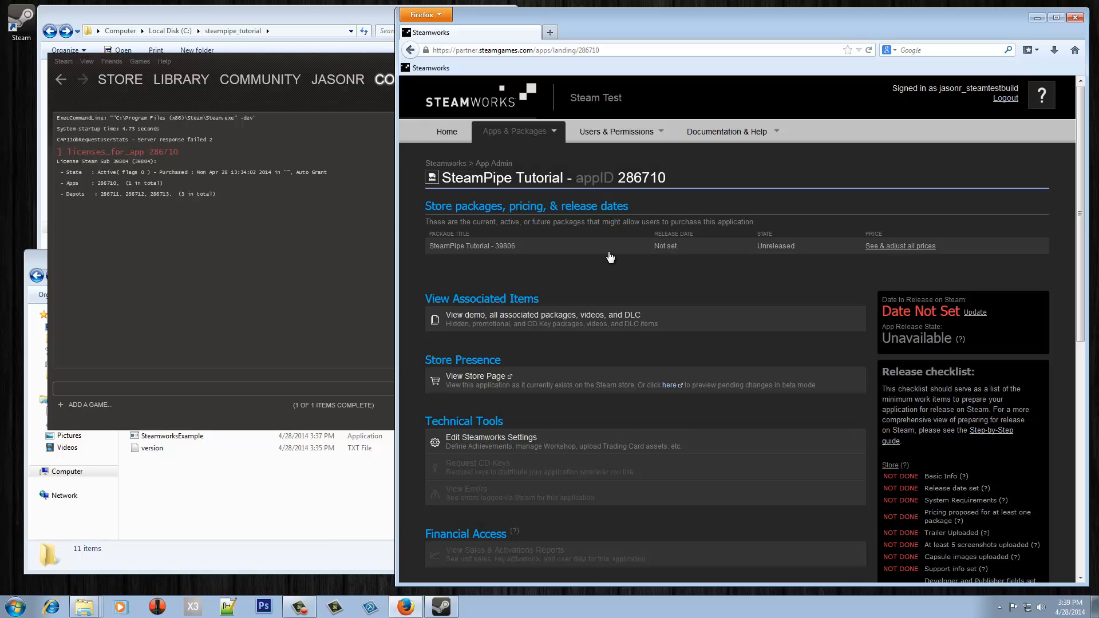
- Open store package 39806, tick depots 286712 and 286713, save, and go back to the app page
{"action": "left_click", "coordinate": [495, 328]}
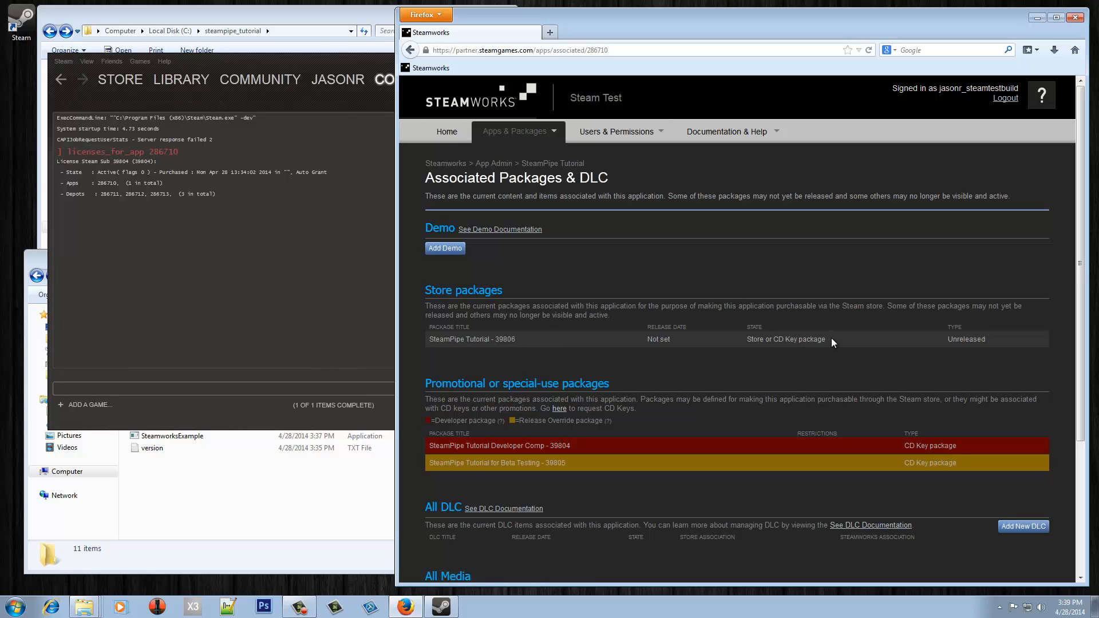
{"action": "left_click", "coordinate": [477, 340]}
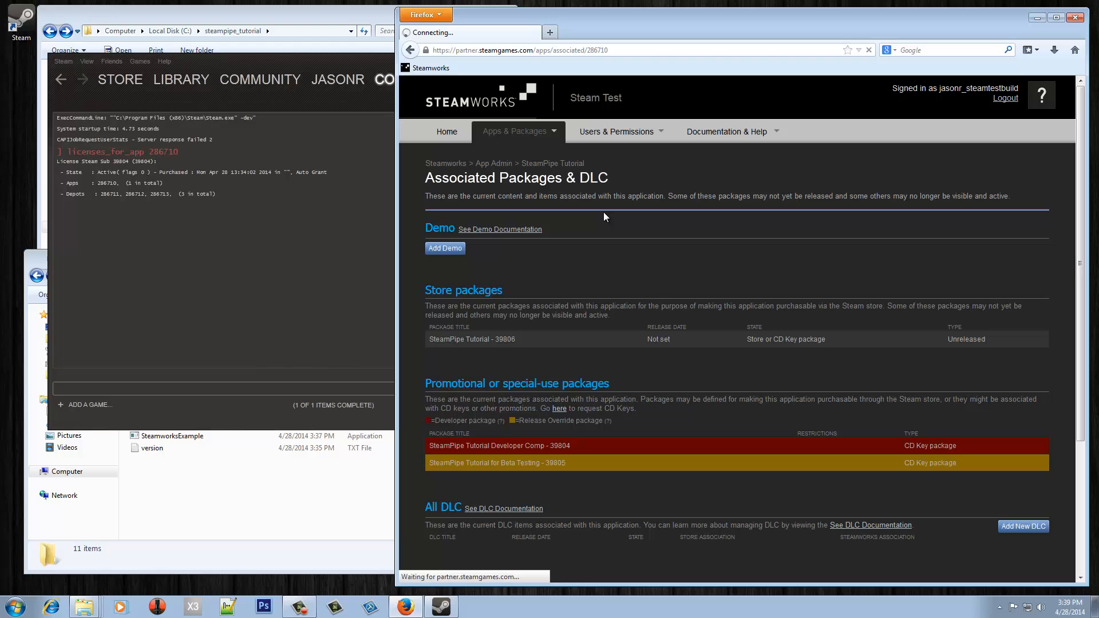
{"action": "scroll", "coordinate": [578, 401], "scroll_direction": "down", "scroll_amount": 3}
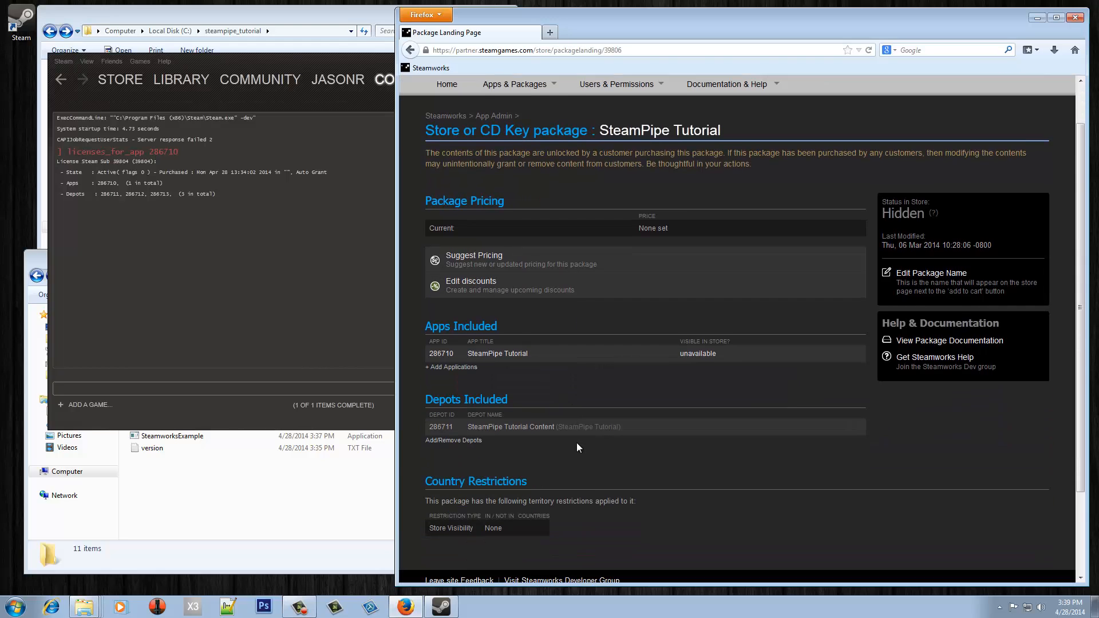
{"action": "left_click", "coordinate": [471, 357]}
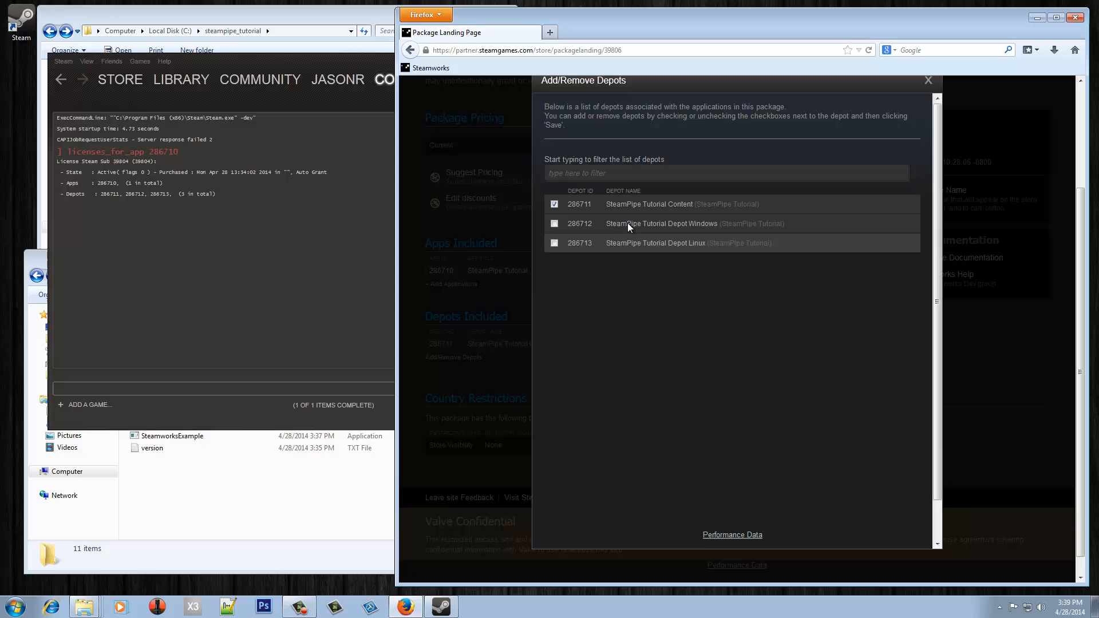
{"action": "left_click", "coordinate": [555, 222]}
{"action": "left_click", "coordinate": [552, 245]}
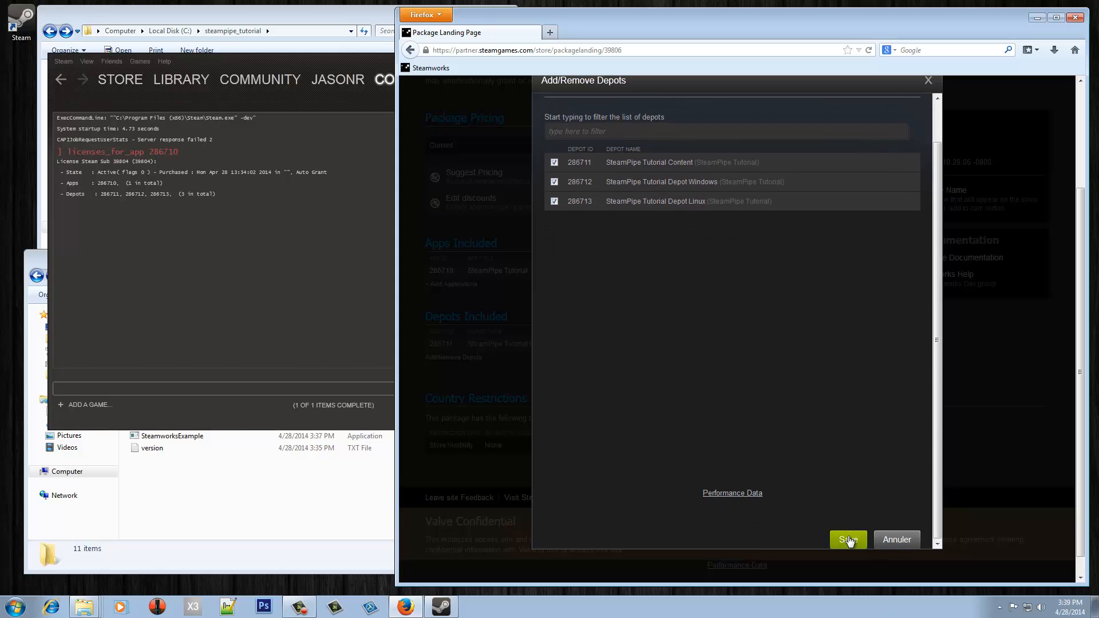
{"action": "left_click", "coordinate": [843, 539]}
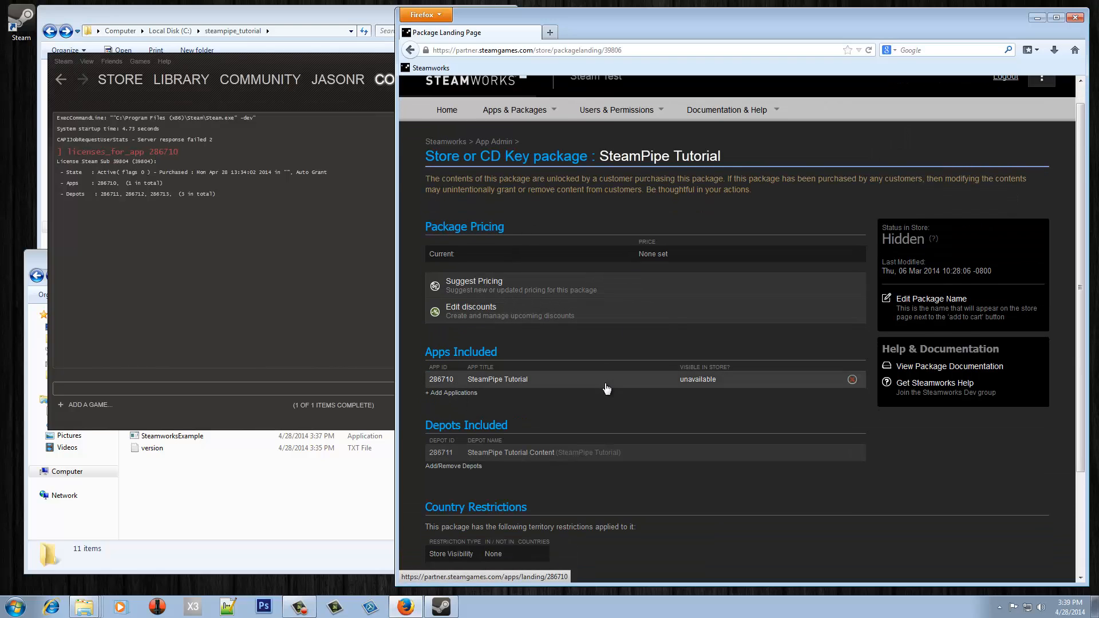
{"action": "scroll", "coordinate": [605, 382], "scroll_direction": "down", "scroll_amount": 5}
{"action": "scroll", "coordinate": [605, 382], "scroll_direction": "up", "scroll_amount": 2}
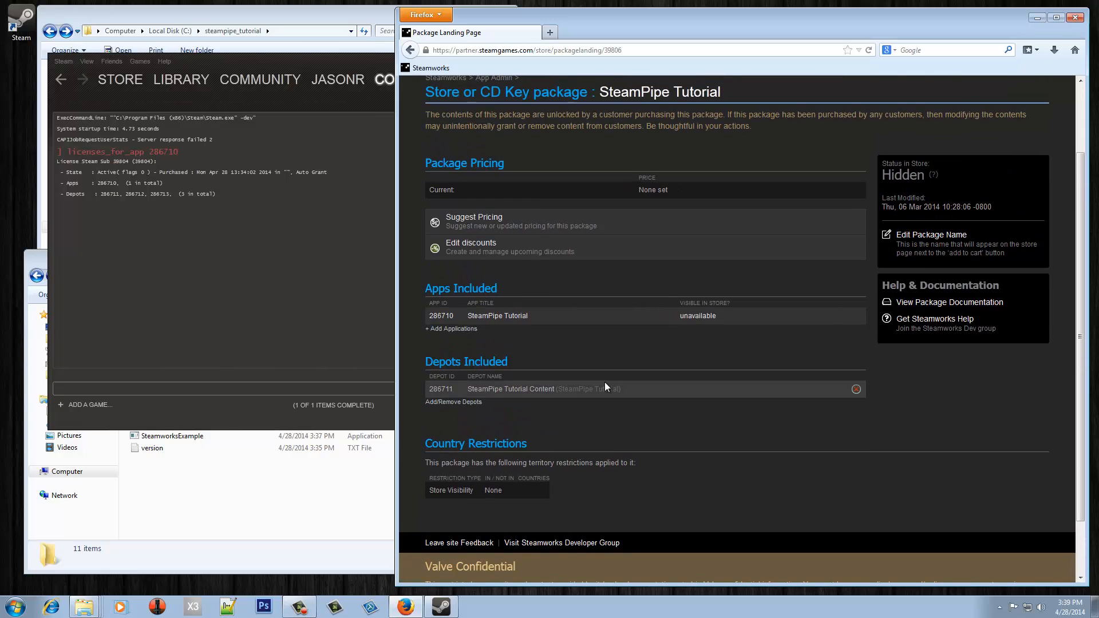
{"action": "left_click", "coordinate": [456, 316]}
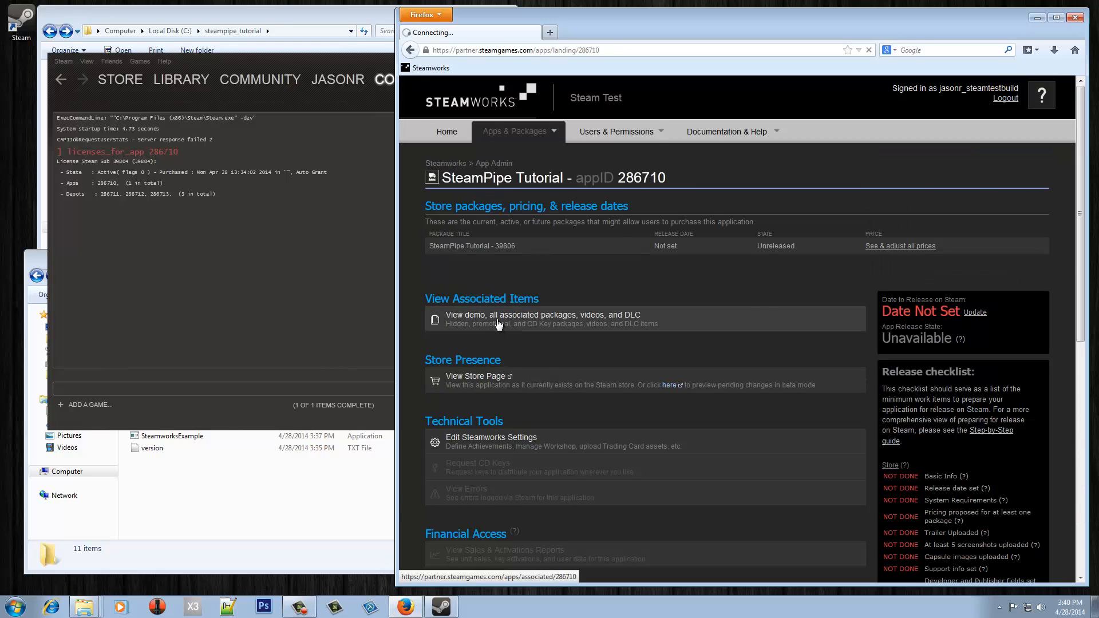
- Reload the SteamPipe Tutorial - 39806 package page to confirm its three depots, then go Home
{"action": "scroll", "coordinate": [502, 314], "scroll_direction": "down", "scroll_amount": 2}
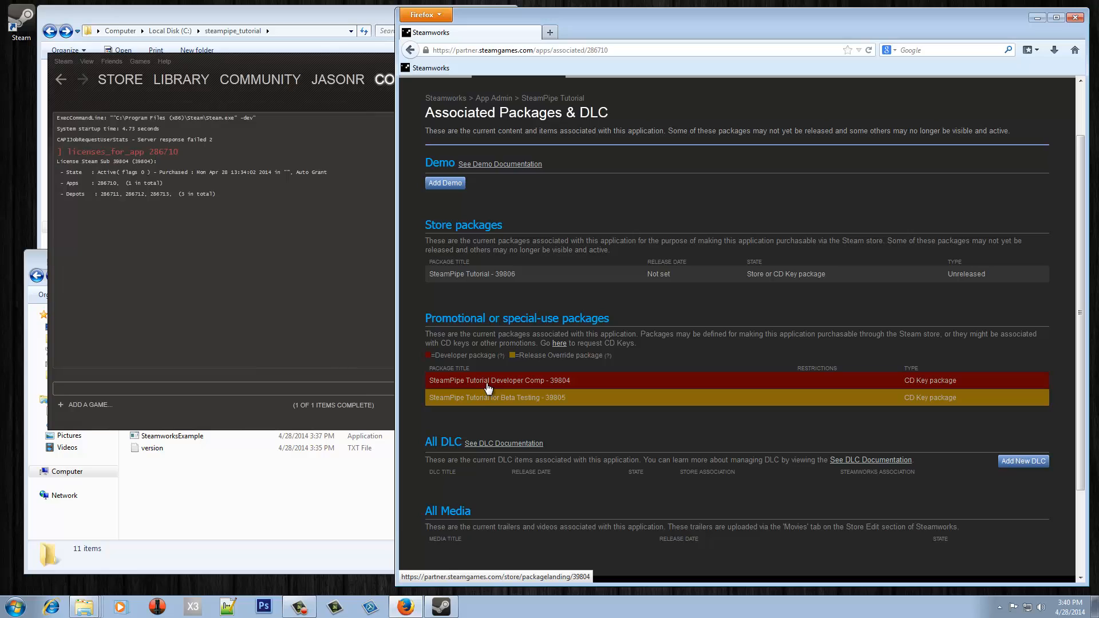
{"action": "left_click", "coordinate": [510, 277]}
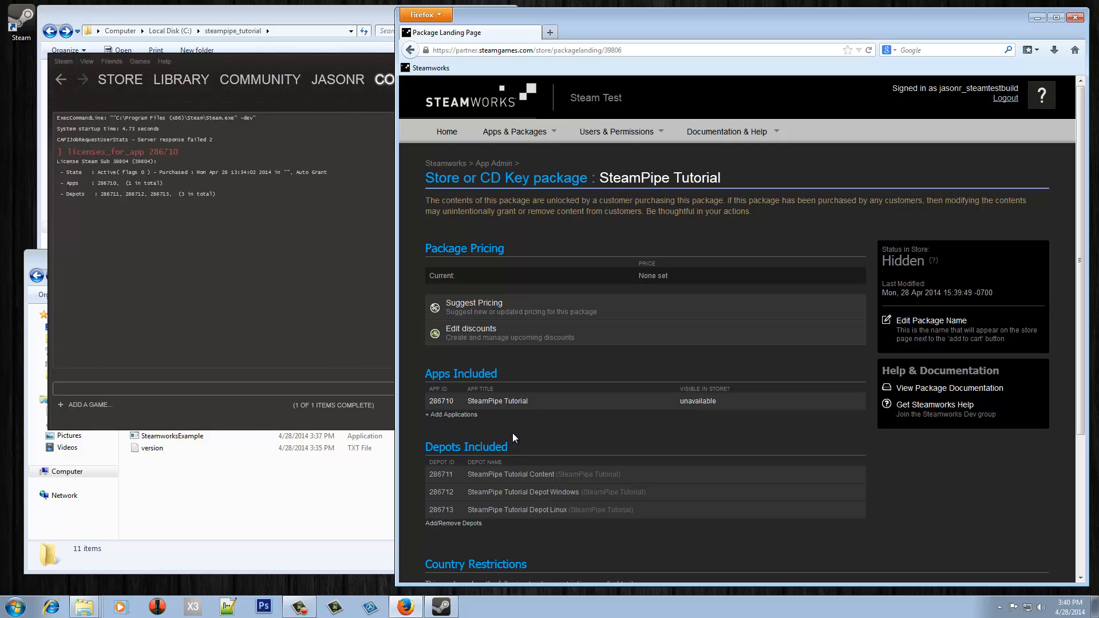
{"action": "key", "text": "F5"}
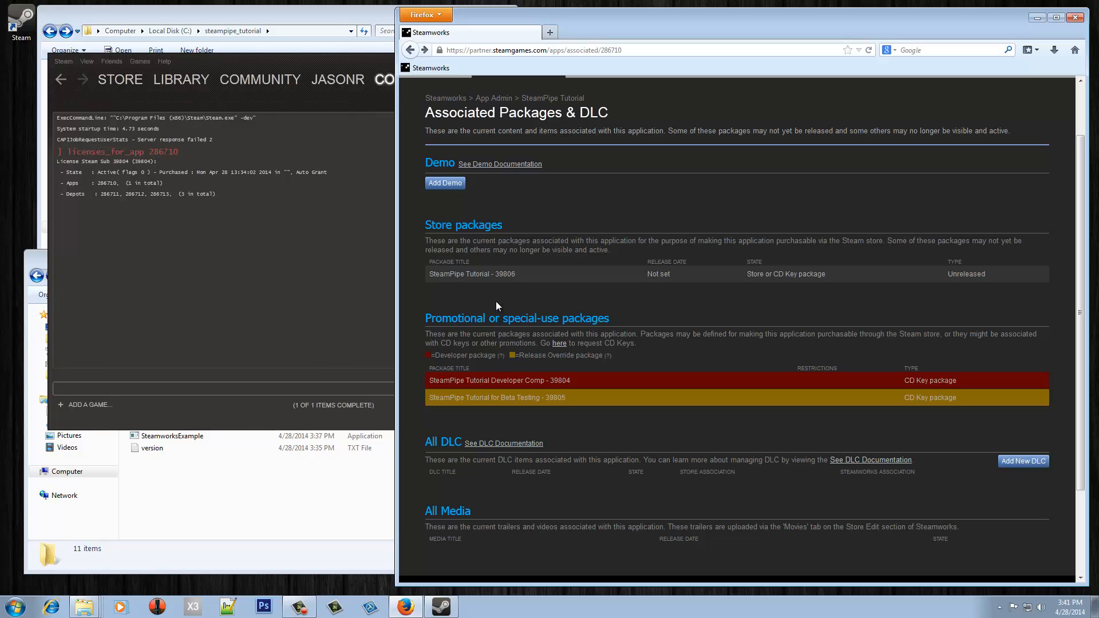
{"action": "scroll", "coordinate": [498, 297], "scroll_direction": "up", "scroll_amount": 2}
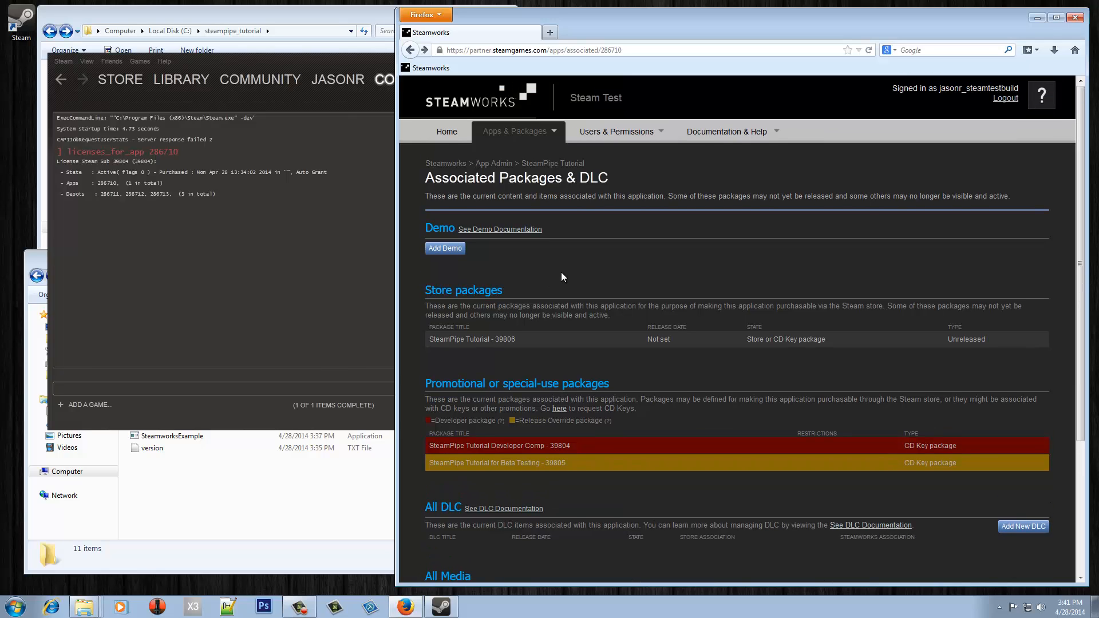
{"action": "left_click", "coordinate": [444, 132]}
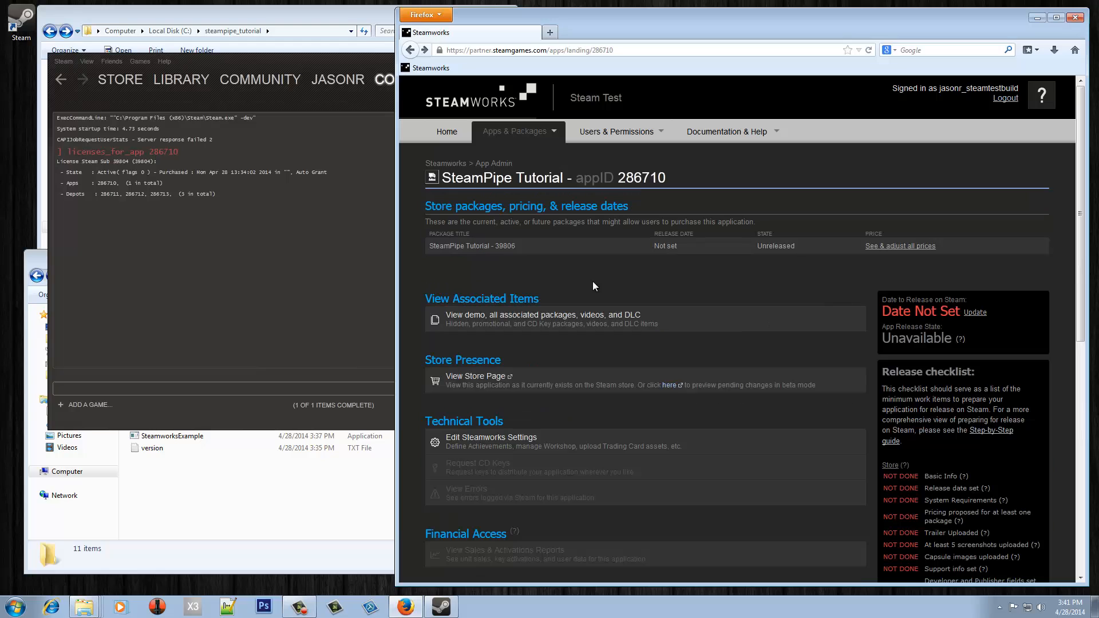
- In Builds, assign build 247015 to the default branch, preview, and confirm setting it live
{"action": "left_click", "coordinate": [505, 445]}
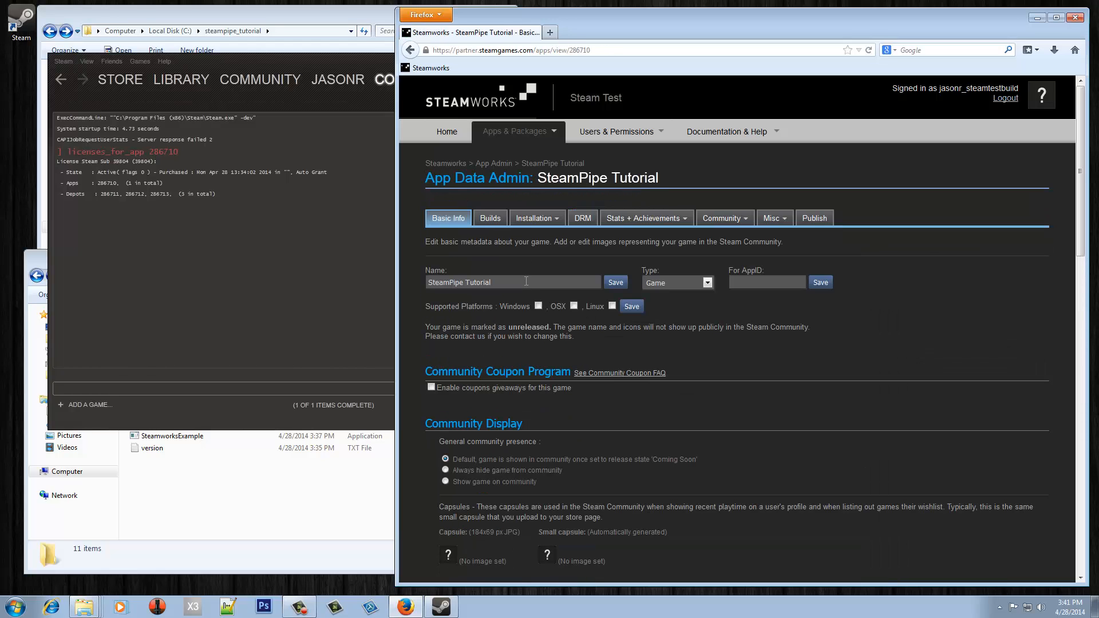
{"action": "left_click", "coordinate": [483, 221]}
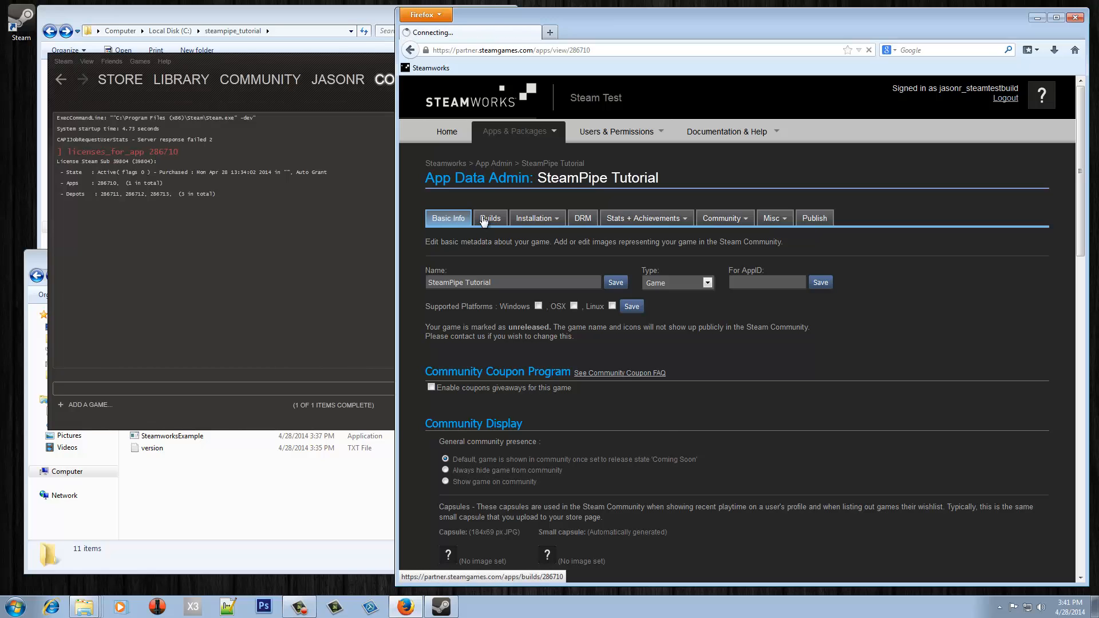
{"action": "left_click", "coordinate": [784, 434]}
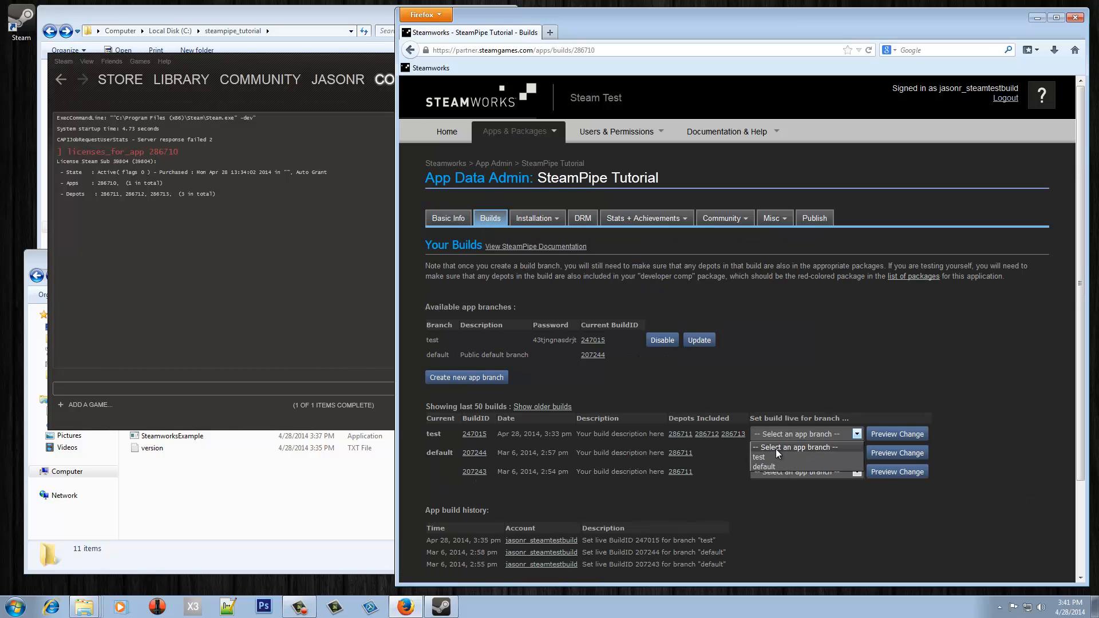
{"action": "left_click", "coordinate": [769, 466]}
{"action": "left_click", "coordinate": [896, 435]}
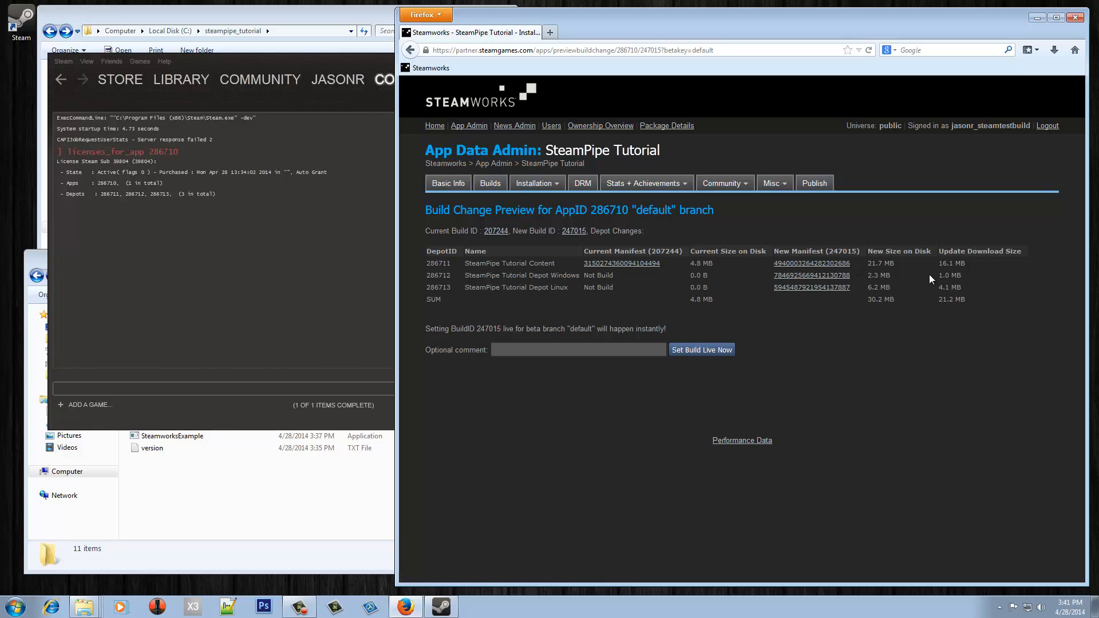
{"action": "left_click", "coordinate": [683, 347]}
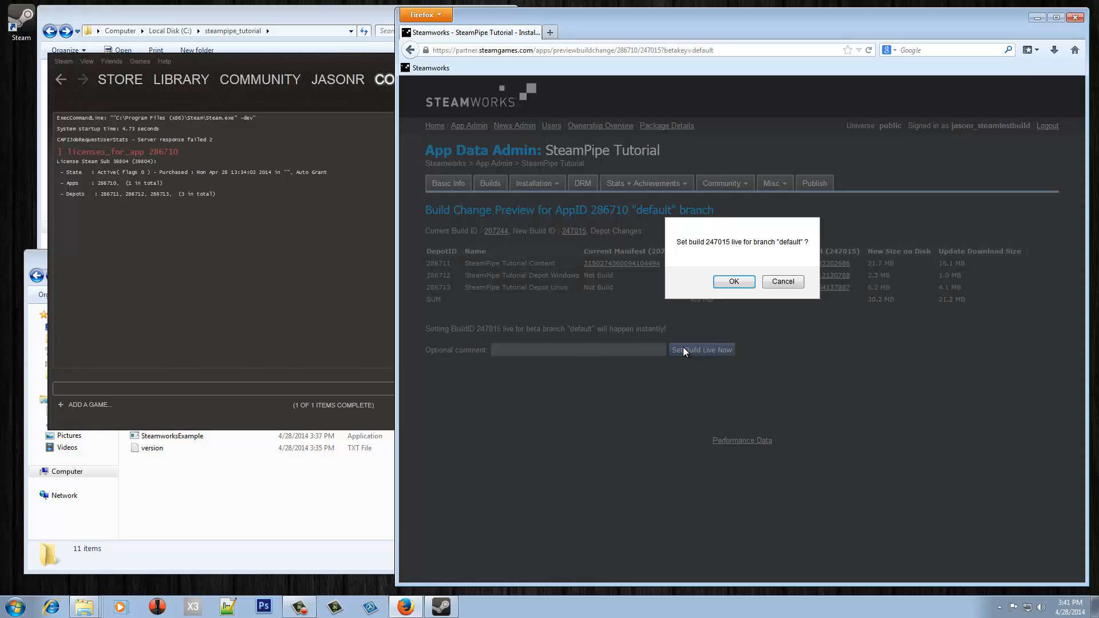
{"action": "left_click", "coordinate": [733, 281]}
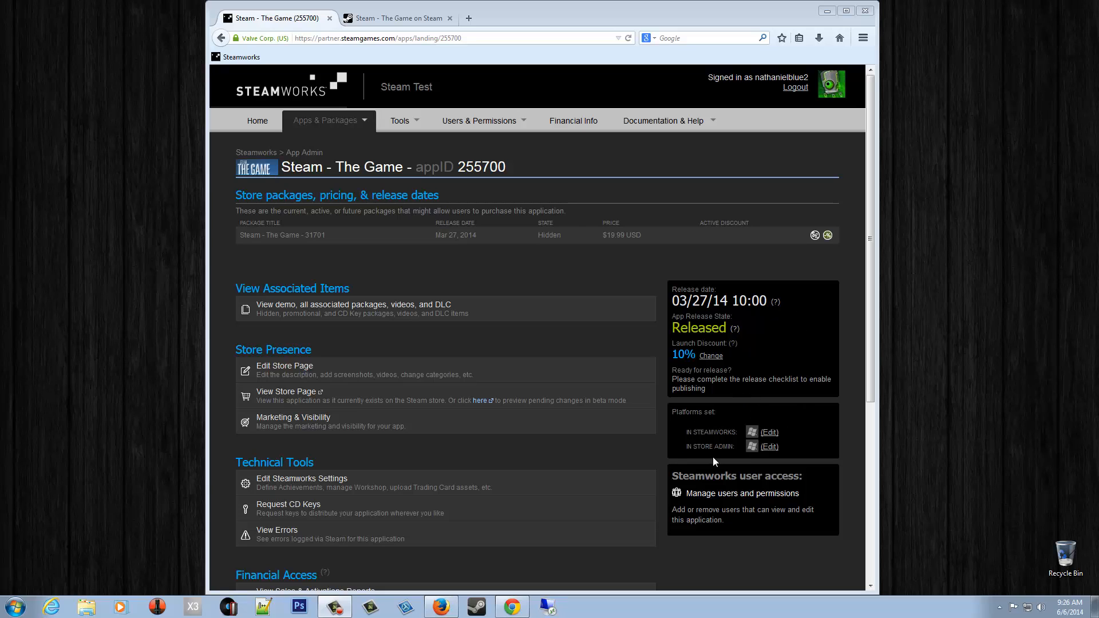
- Tick Linux alongside Windows in the game's supported platforms, save, and open Publish
{"action": "left_click", "coordinate": [770, 435]}
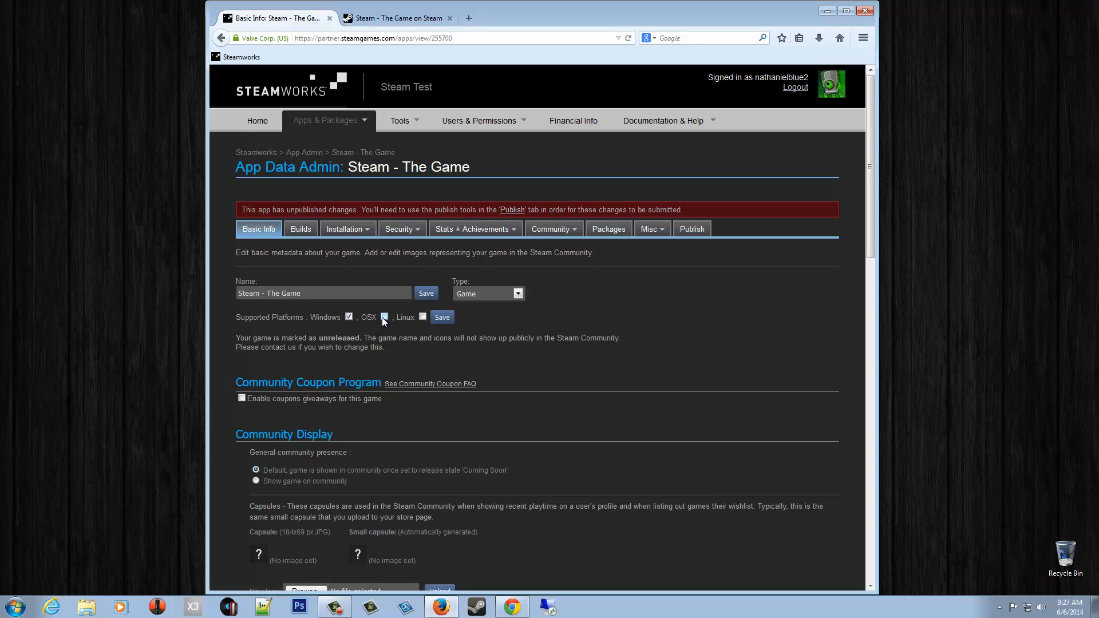
{"action": "left_click", "coordinate": [422, 317]}
{"action": "left_click", "coordinate": [441, 317]}
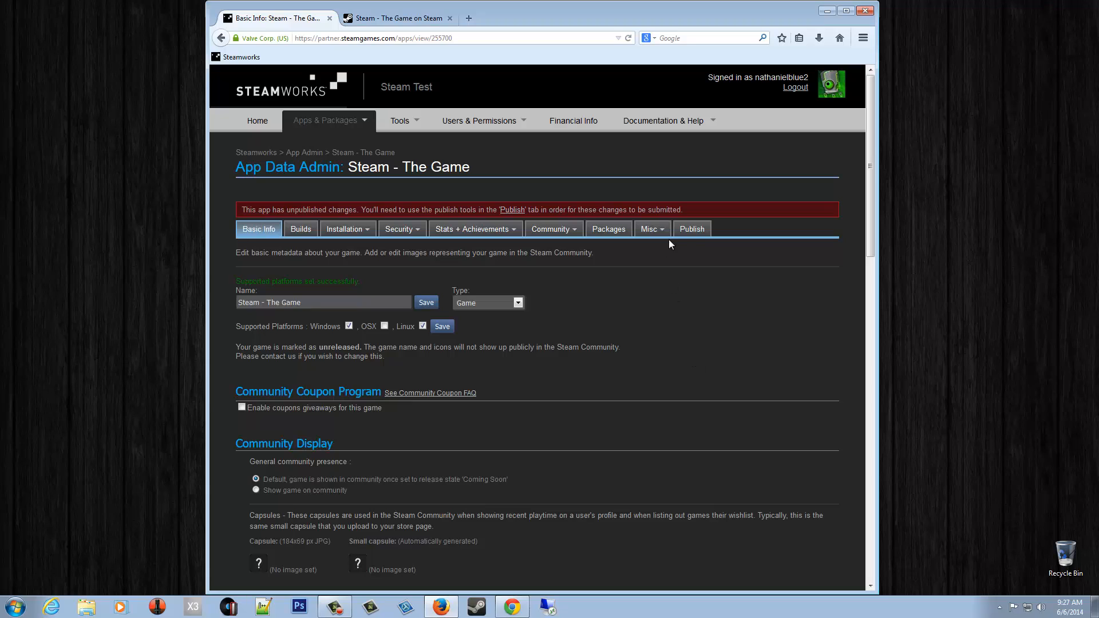
{"action": "left_click", "coordinate": [690, 230]}
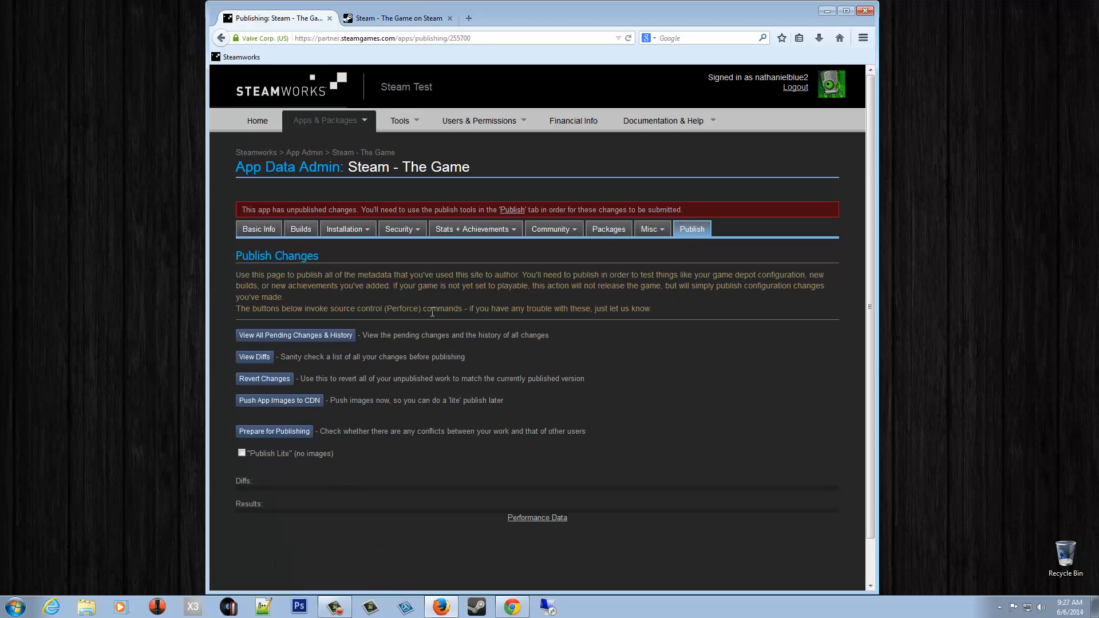
- Prepare and publish the changes, pasting the confirmation code, then return to the game's overview
{"action": "left_click", "coordinate": [270, 433]}
{"action": "left_click", "coordinate": [247, 474]}
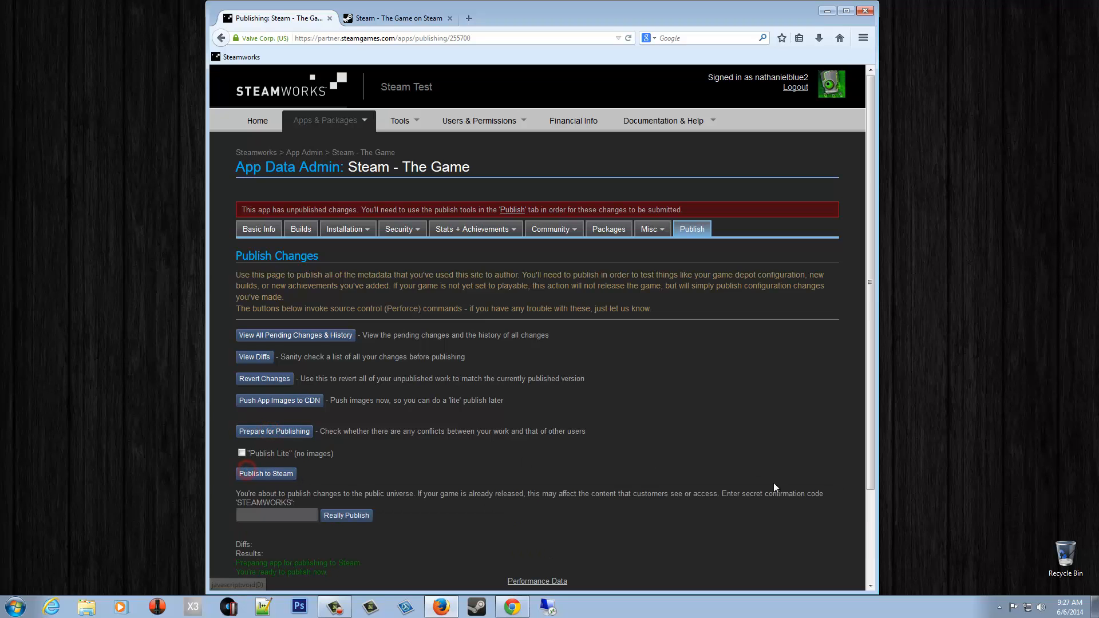
{"action": "double_click", "coordinate": [282, 503]}
{"action": "key", "text": "ctrl+c"}
{"action": "left_click", "coordinate": [301, 513]}
{"action": "key", "text": "ctrl+v"}
{"action": "left_click", "coordinate": [334, 515]}
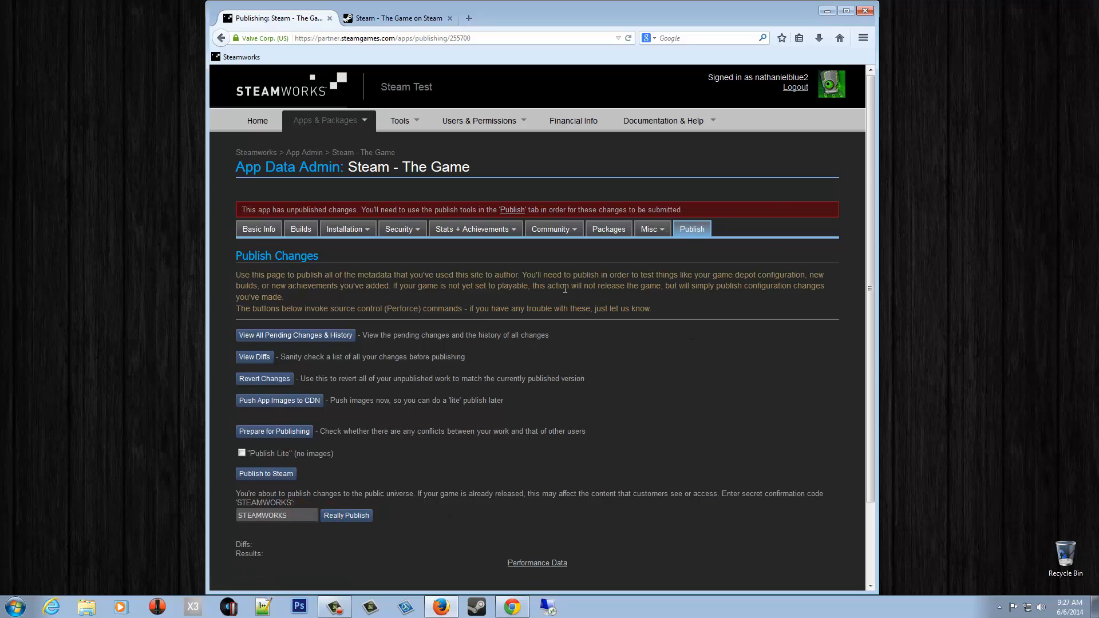
{"action": "mouse_move", "coordinate": [449, 228]}
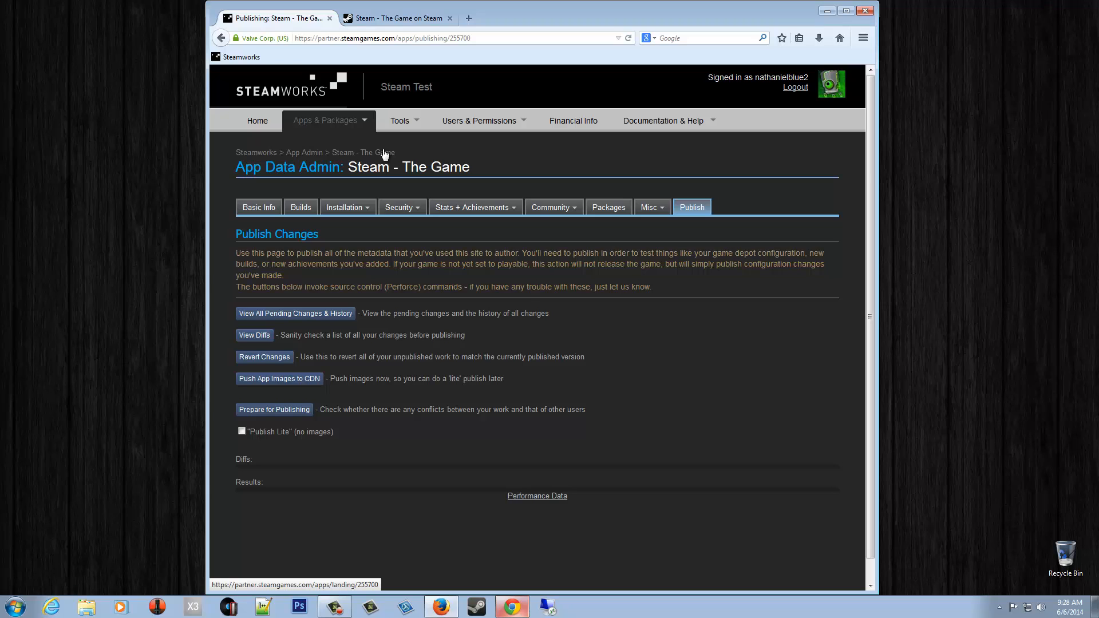
{"action": "left_click", "coordinate": [384, 153]}
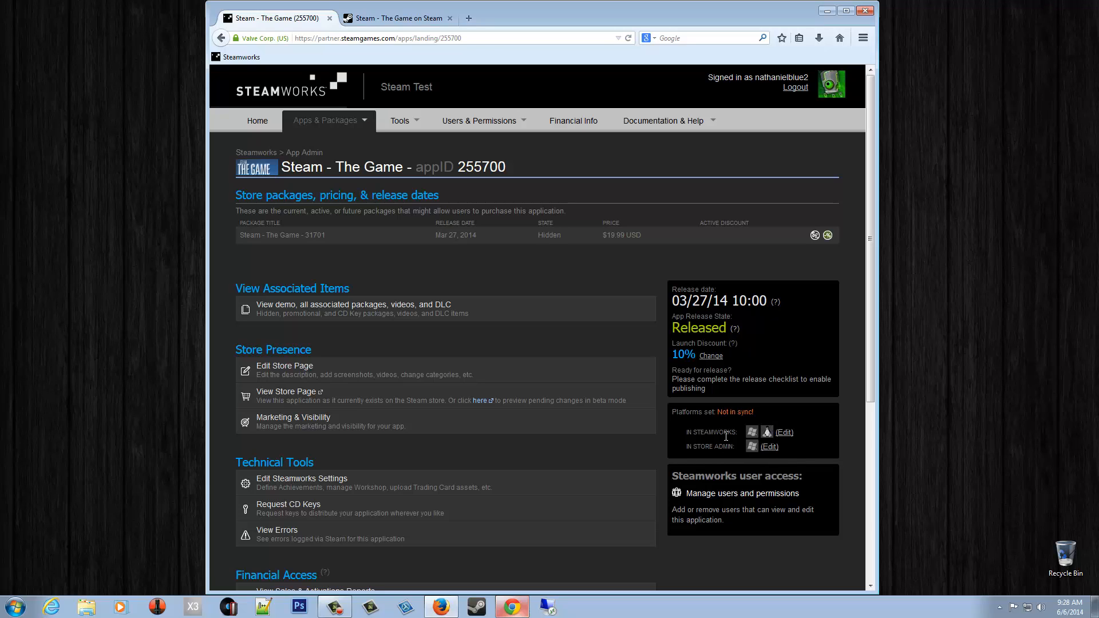
- Tick Linux under Supported Platforms in the store page admin and save the changes
{"action": "left_click", "coordinate": [770, 447]}
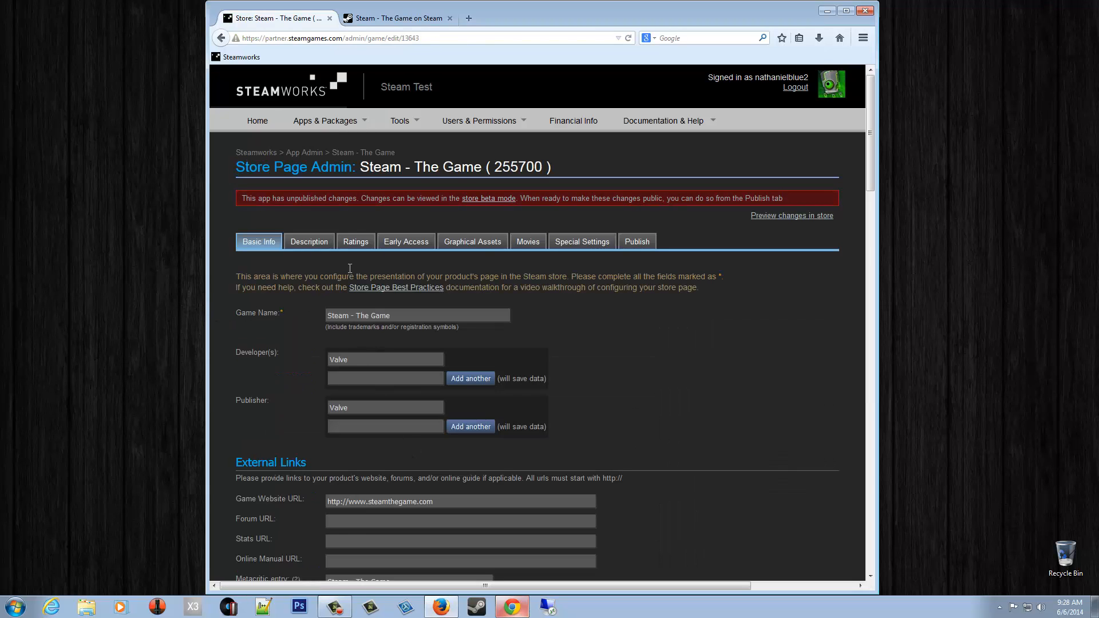
{"action": "scroll", "coordinate": [452, 383], "scroll_direction": "down", "scroll_amount": 5}
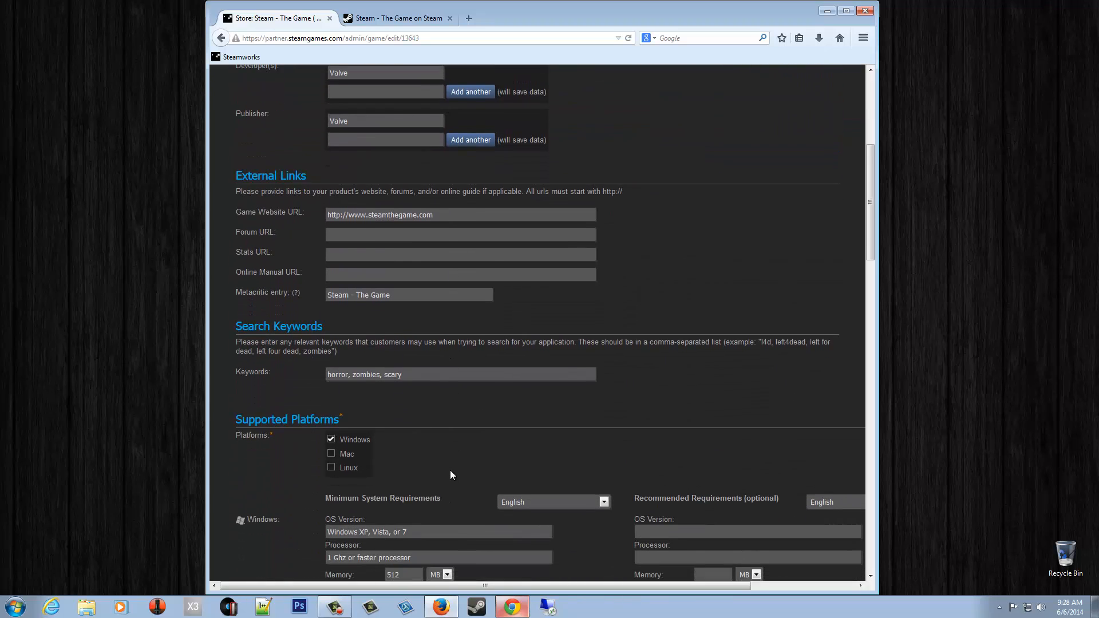
{"action": "scroll", "coordinate": [450, 475], "scroll_direction": "down", "scroll_amount": 1}
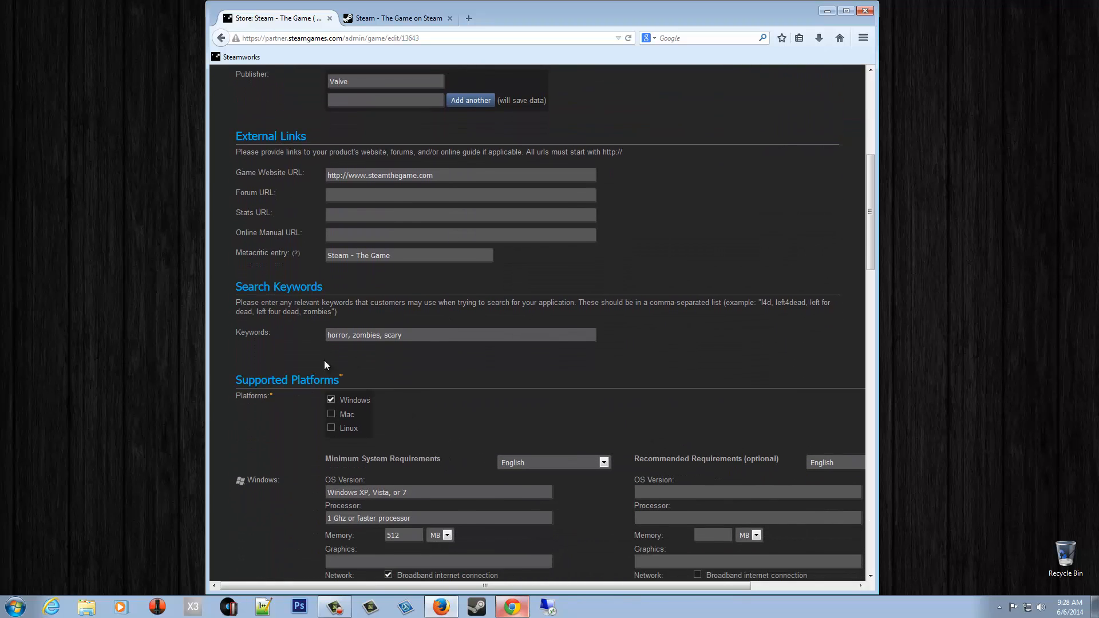
{"action": "left_click", "coordinate": [331, 430]}
{"action": "scroll", "coordinate": [448, 458], "scroll_direction": "down", "scroll_amount": 3}
{"action": "scroll", "coordinate": [447, 475], "scroll_direction": "down", "scroll_amount": 2}
{"action": "left_click", "coordinate": [407, 438]}
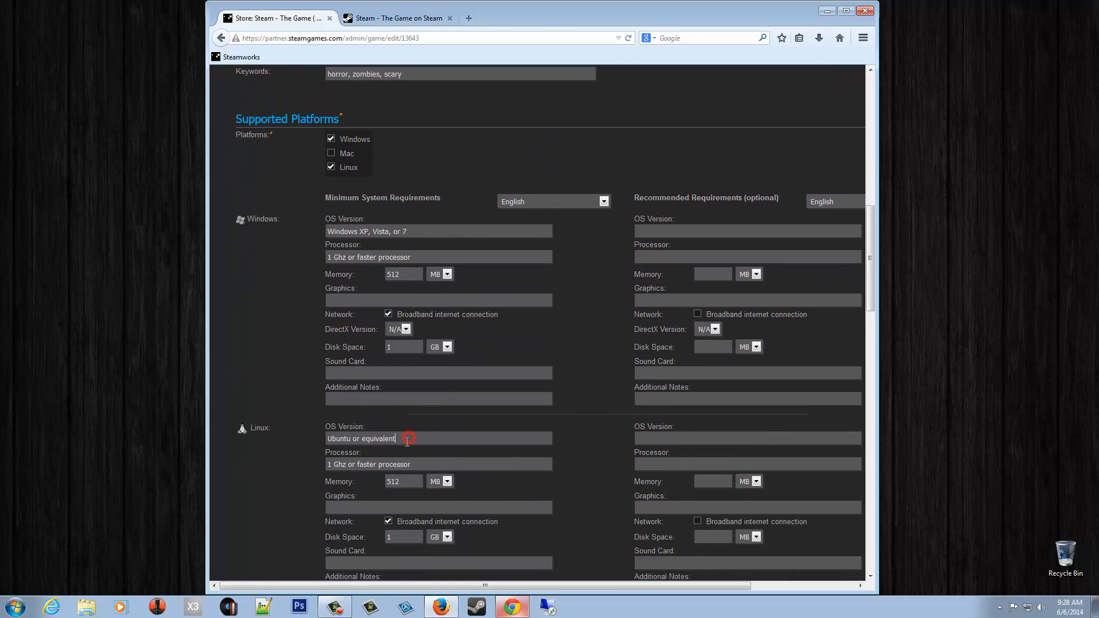
{"action": "scroll", "coordinate": [446, 438], "scroll_direction": "down", "scroll_amount": 1}
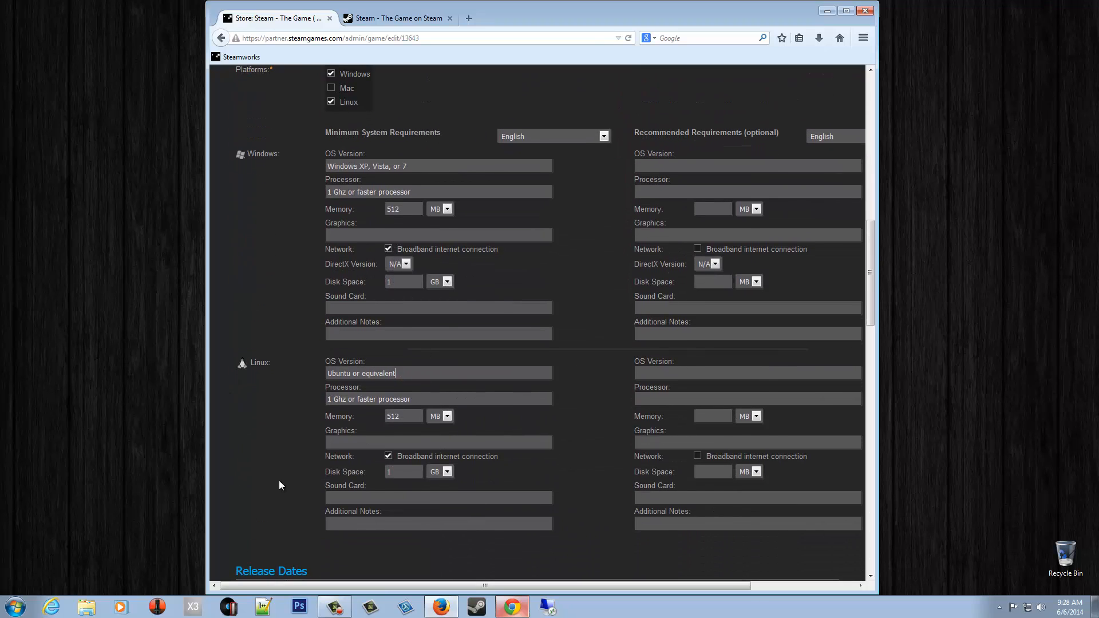
{"action": "scroll", "coordinate": [387, 469], "scroll_direction": "down", "scroll_amount": 10}
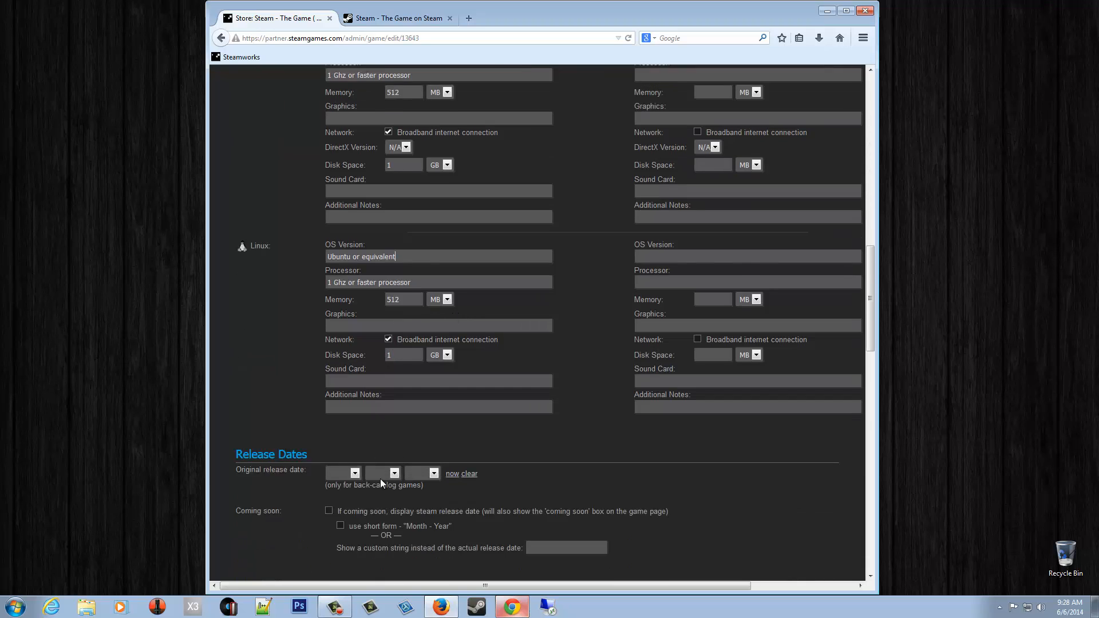
{"action": "scroll", "coordinate": [339, 516], "scroll_direction": "down", "scroll_amount": 7}
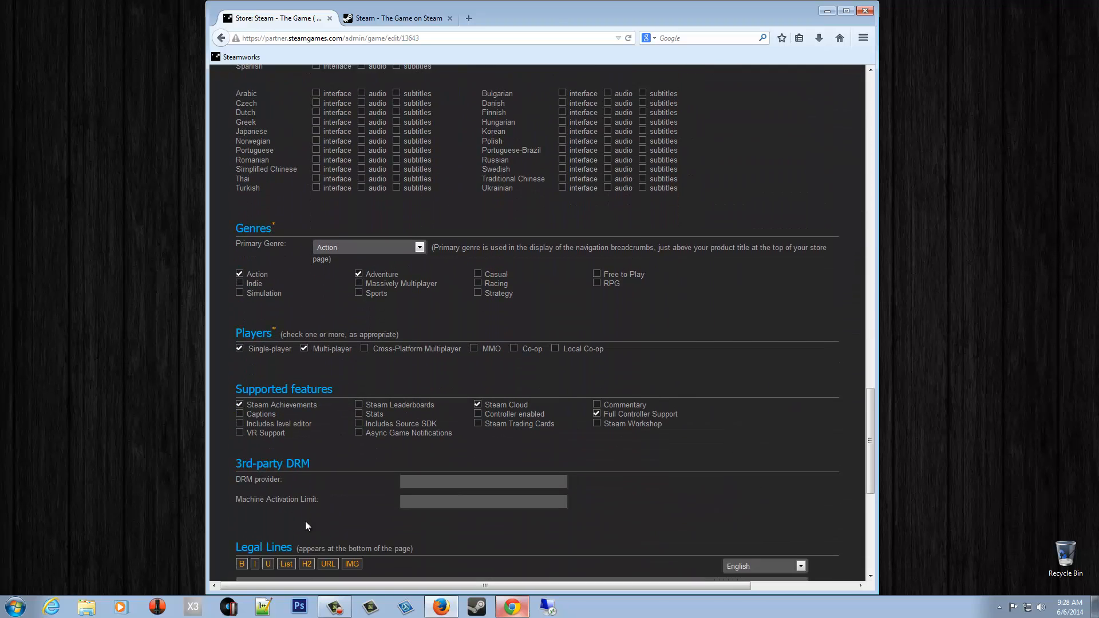
{"action": "left_click", "coordinate": [258, 514]}
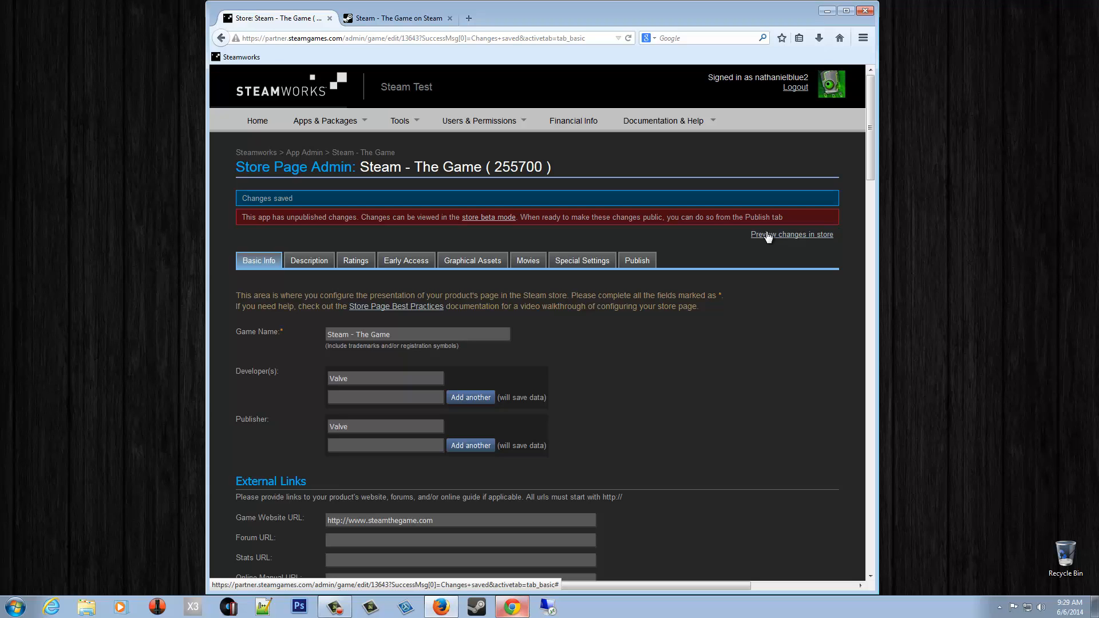
- Preview the store page, confirm Linux System Requirements now appear, and return to the admin tab
{"action": "left_click", "coordinate": [767, 233]}
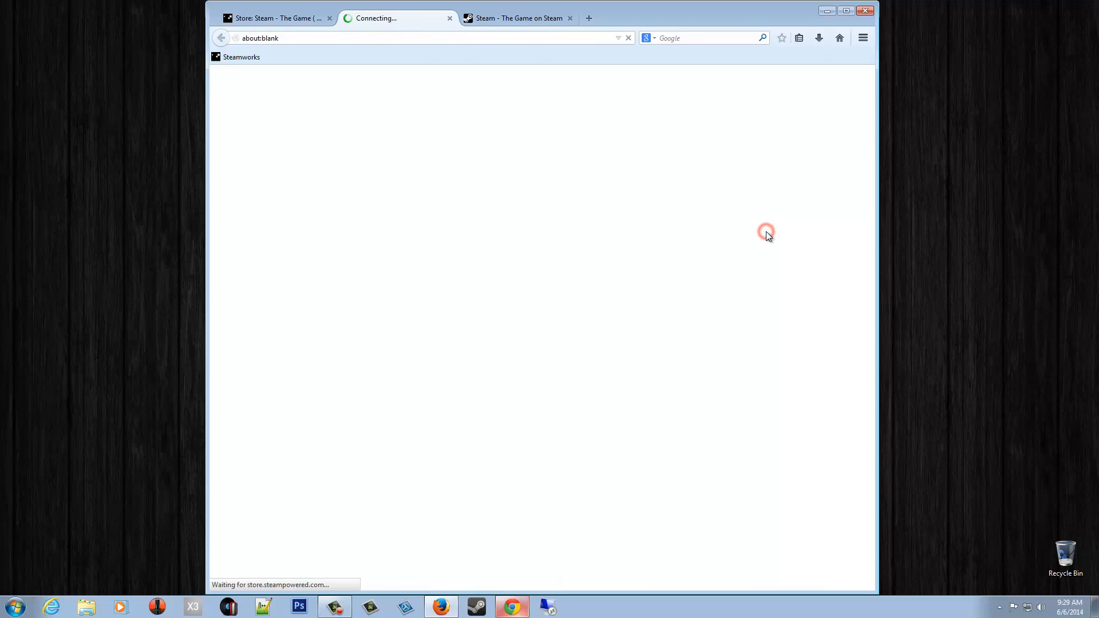
{"action": "scroll", "coordinate": [460, 282], "scroll_direction": "down", "scroll_amount": 10}
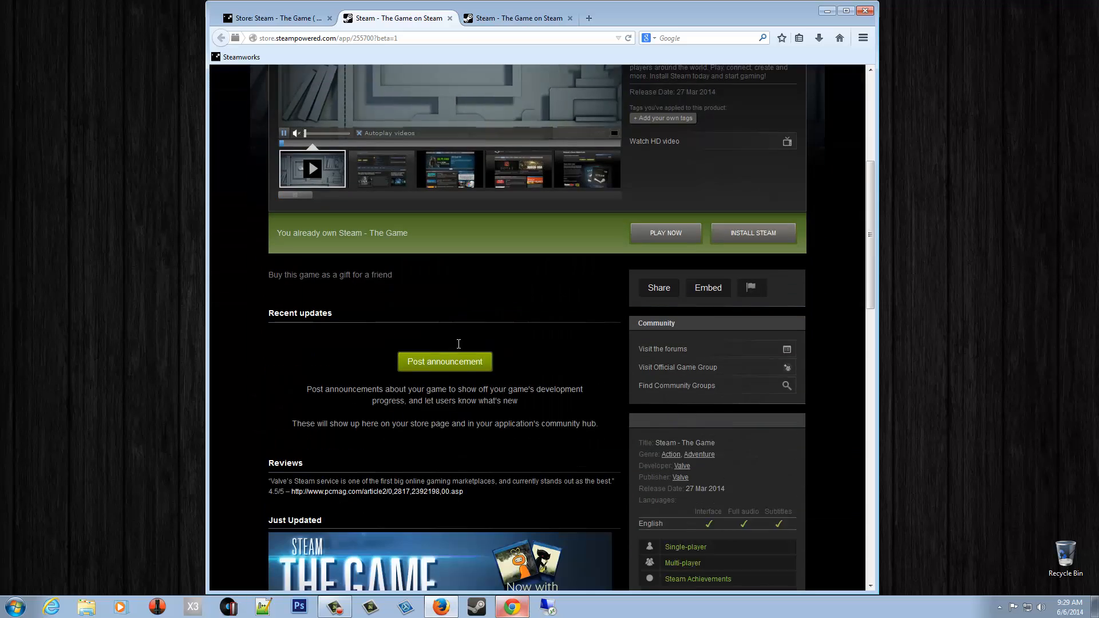
{"action": "scroll", "coordinate": [471, 391], "scroll_direction": "down", "scroll_amount": 7}
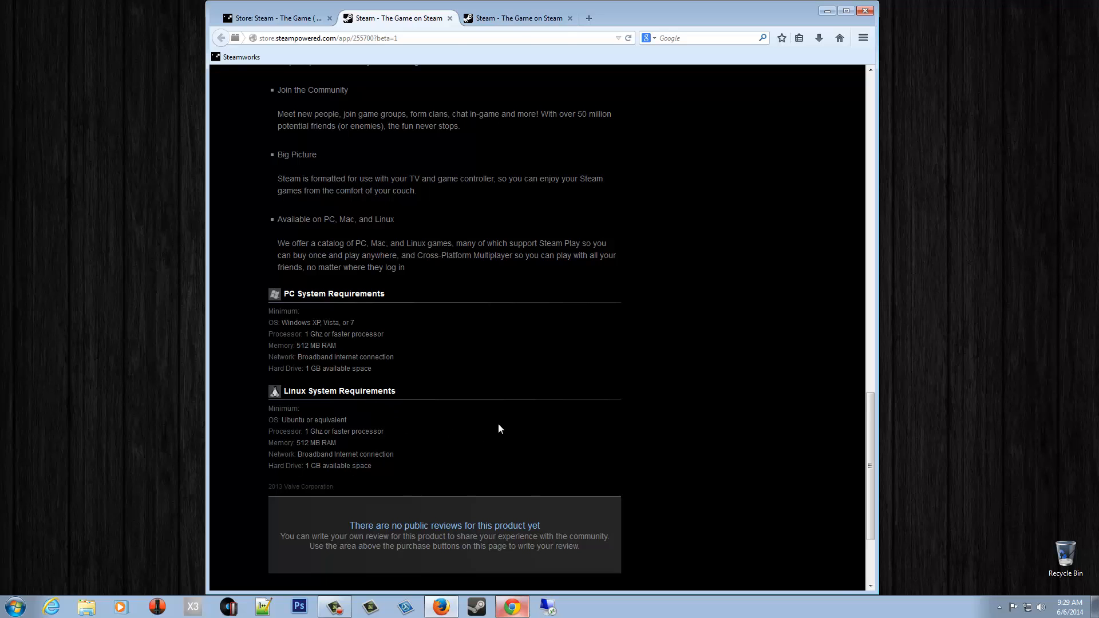
{"action": "key", "text": "ctrl+shift+Tab"}
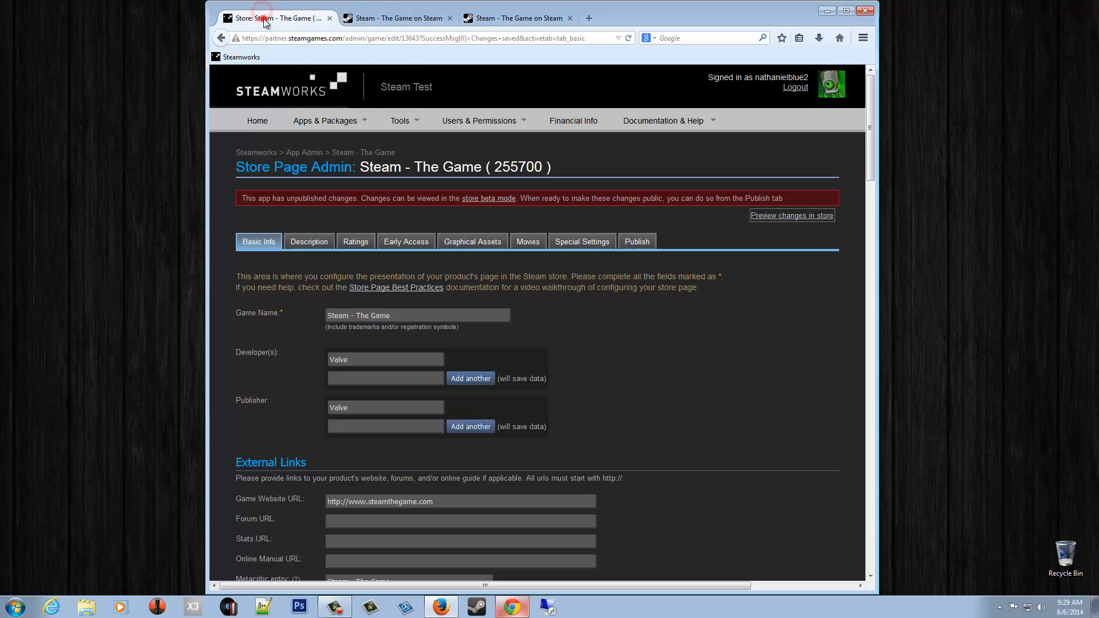
- Publish the store page changes to the public and return to the Steam - The Game overview
{"action": "left_click", "coordinate": [641, 243]}
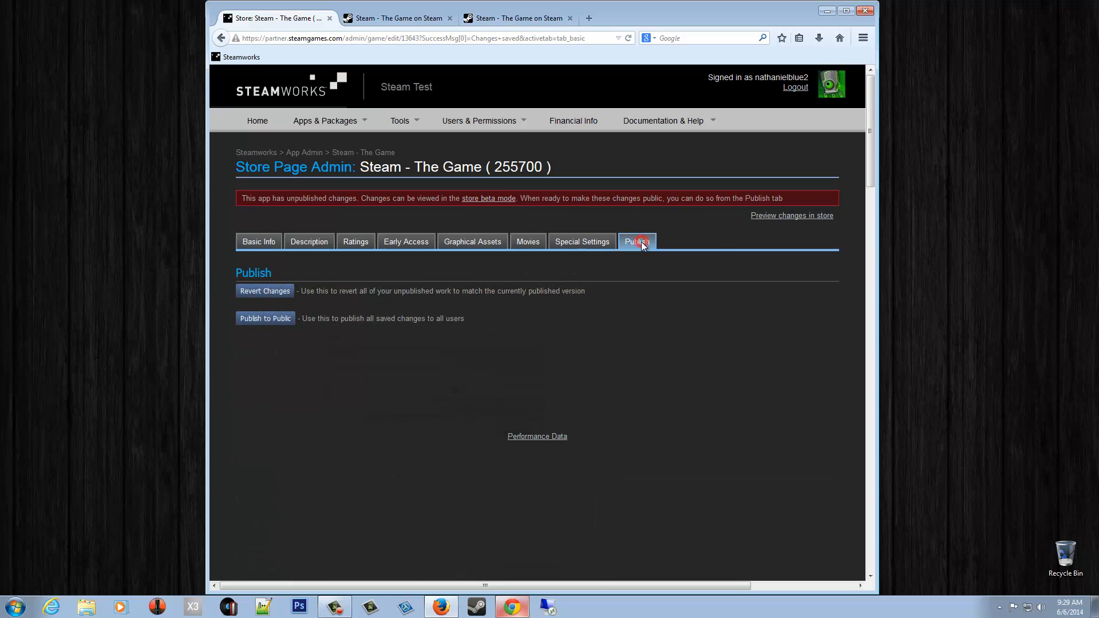
{"action": "left_click", "coordinate": [275, 328]}
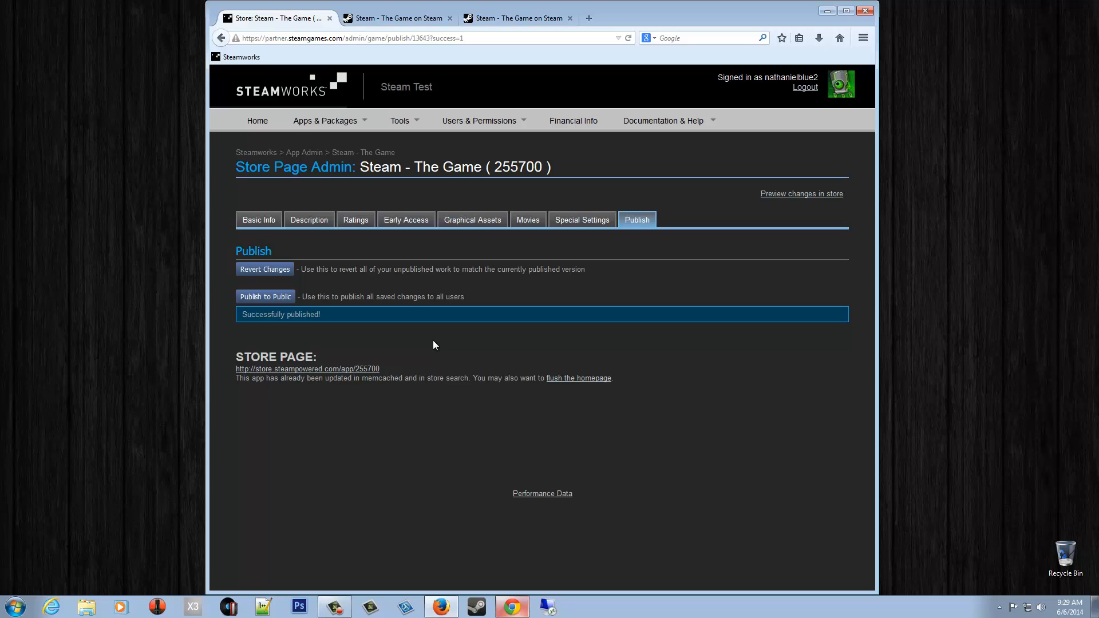
{"action": "mouse_move", "coordinate": [324, 123]}
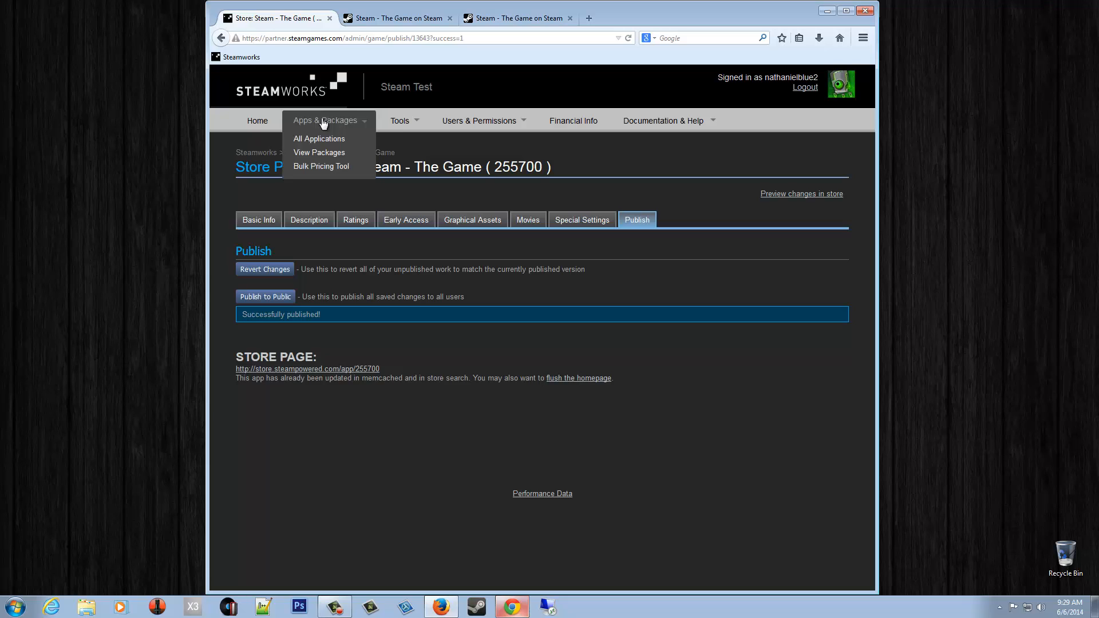
{"action": "left_click", "coordinate": [385, 152]}
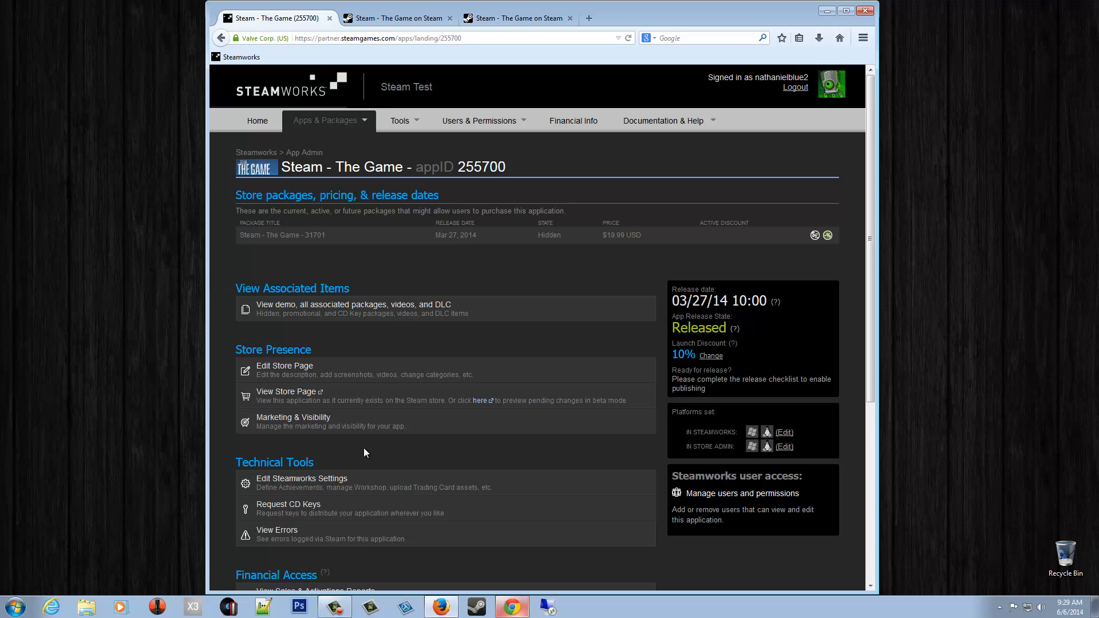
- Open Steam - The Game's Marketing & Visibility page and scroll through the visibility rounds
{"action": "left_click", "coordinate": [317, 418]}
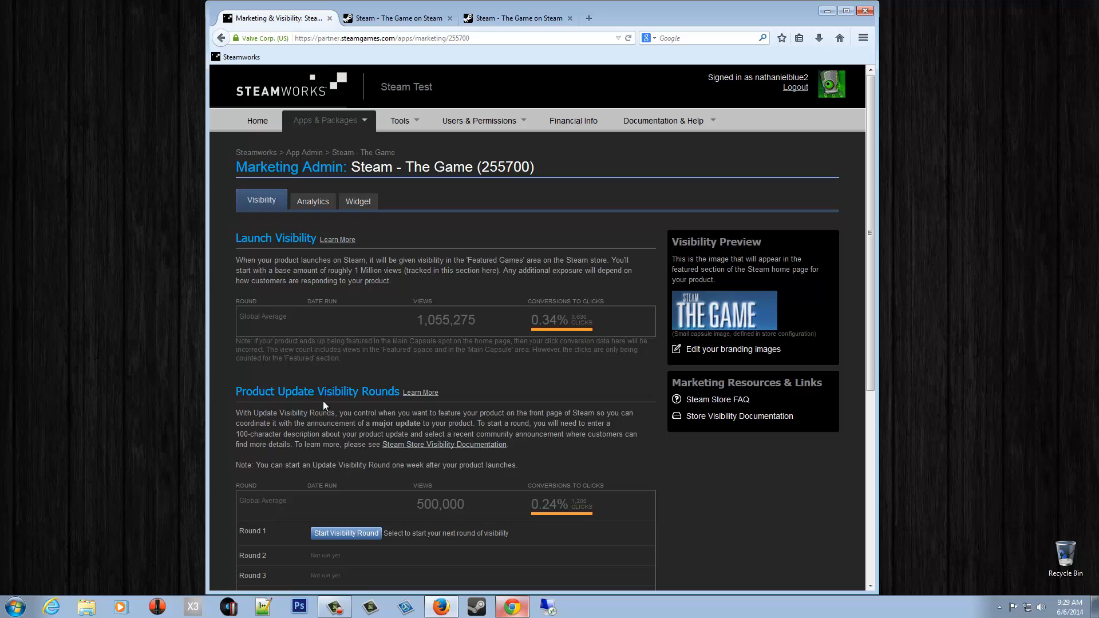
{"action": "scroll", "coordinate": [331, 383], "scroll_direction": "down", "scroll_amount": 2}
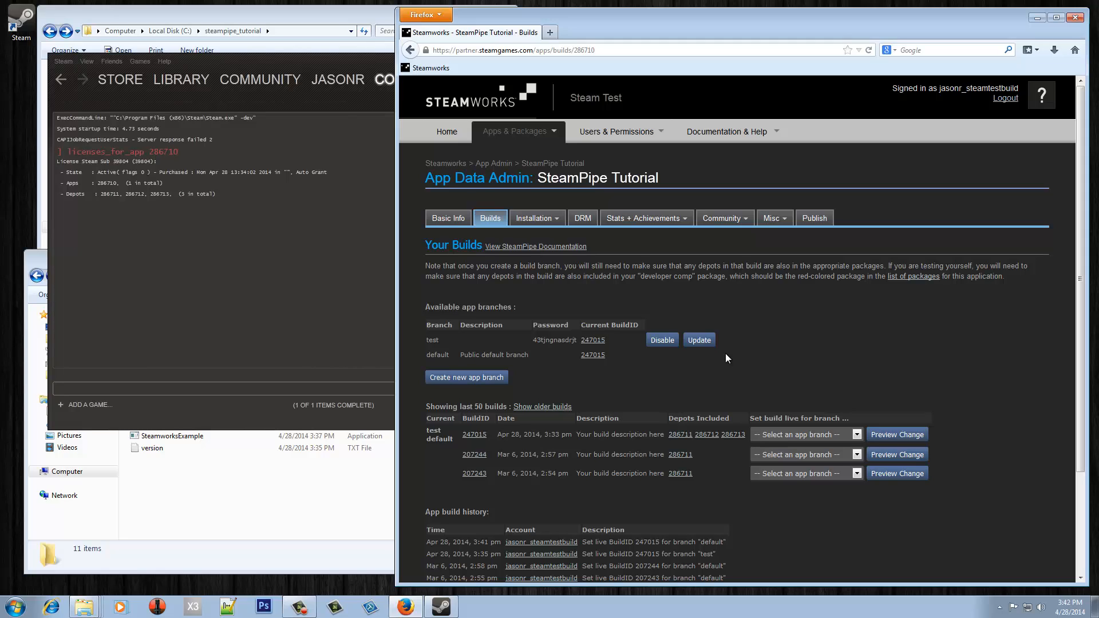
- Add new depot 286714 named 'SteamPipe Tutorial German' on the Depots page
{"action": "mouse_move", "coordinate": [537, 221]}
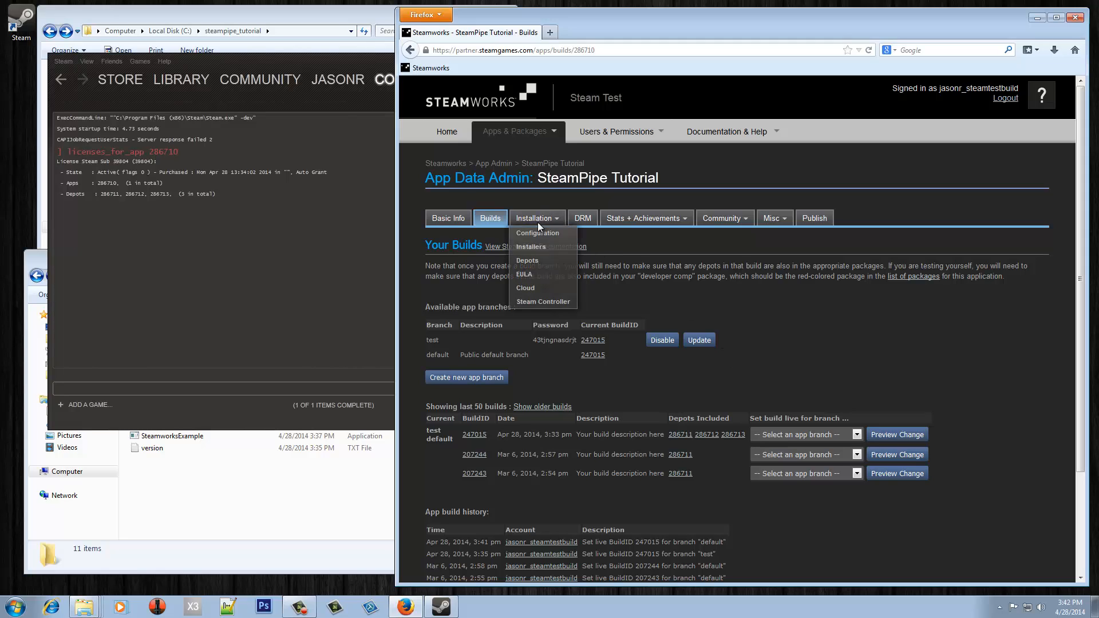
{"action": "left_click", "coordinate": [527, 261]}
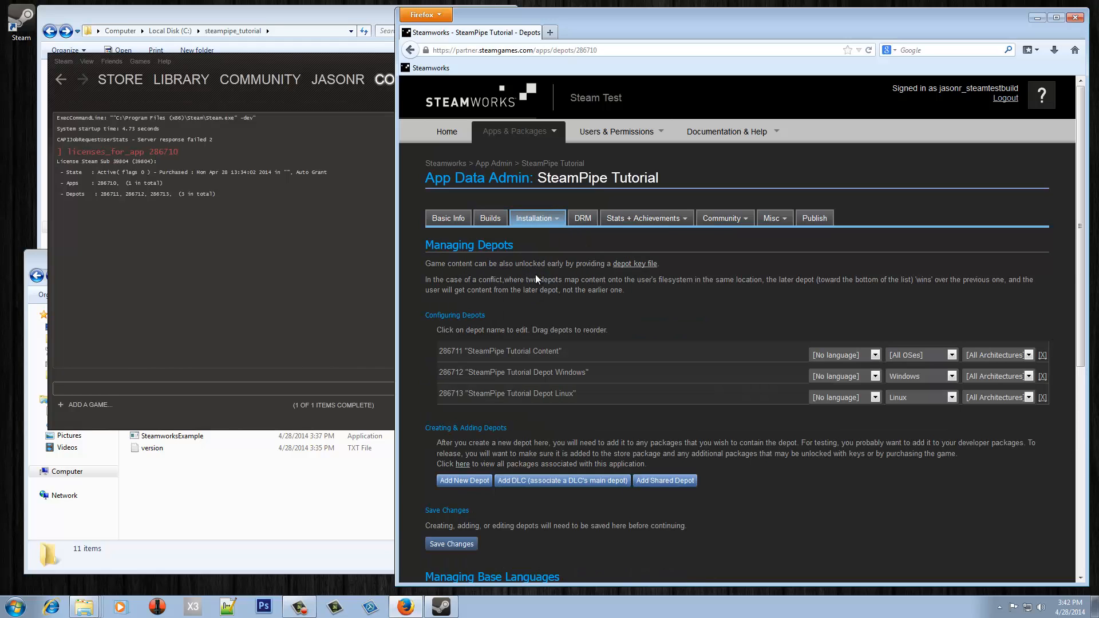
{"action": "left_click", "coordinate": [465, 481]}
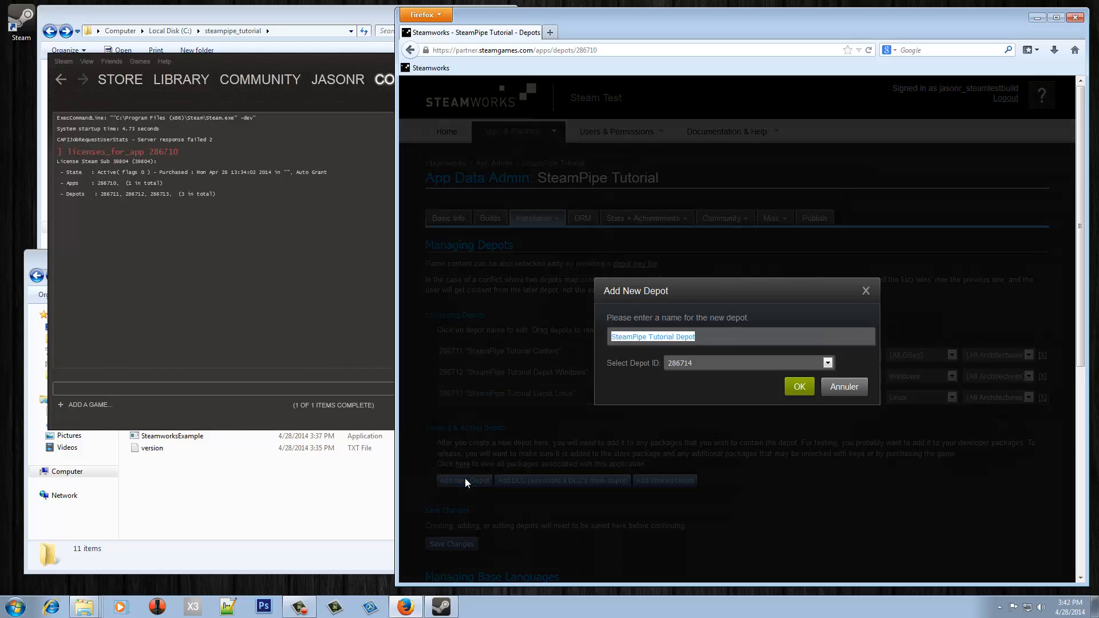
{"action": "left_click", "coordinate": [712, 340]}
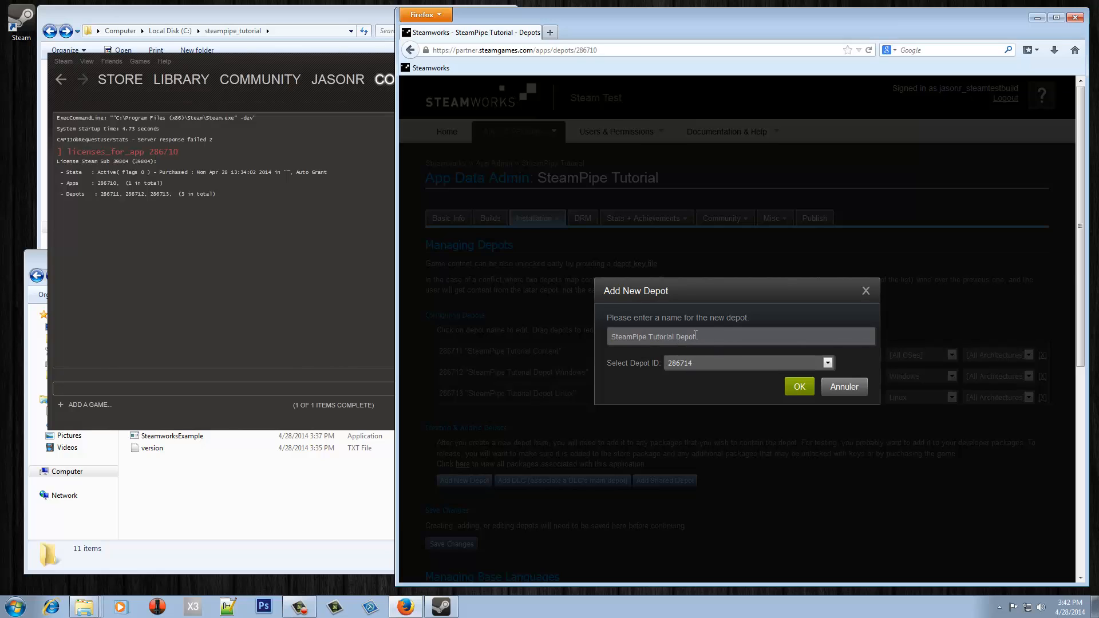
{"action": "double_click", "coordinate": [695, 336]}
{"action": "type", "text": "German"}
{"action": "left_click", "coordinate": [801, 389]}
- Set depot 286714's language to German and save the depot changes
{"action": "left_click", "coordinate": [863, 418]}
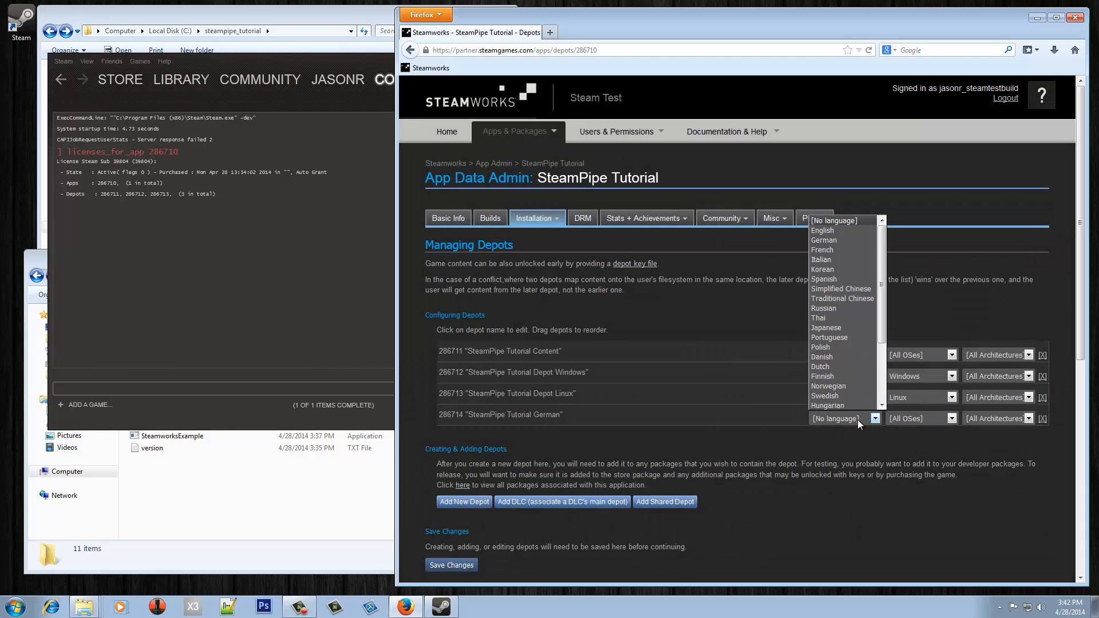
{"action": "left_click", "coordinate": [840, 239]}
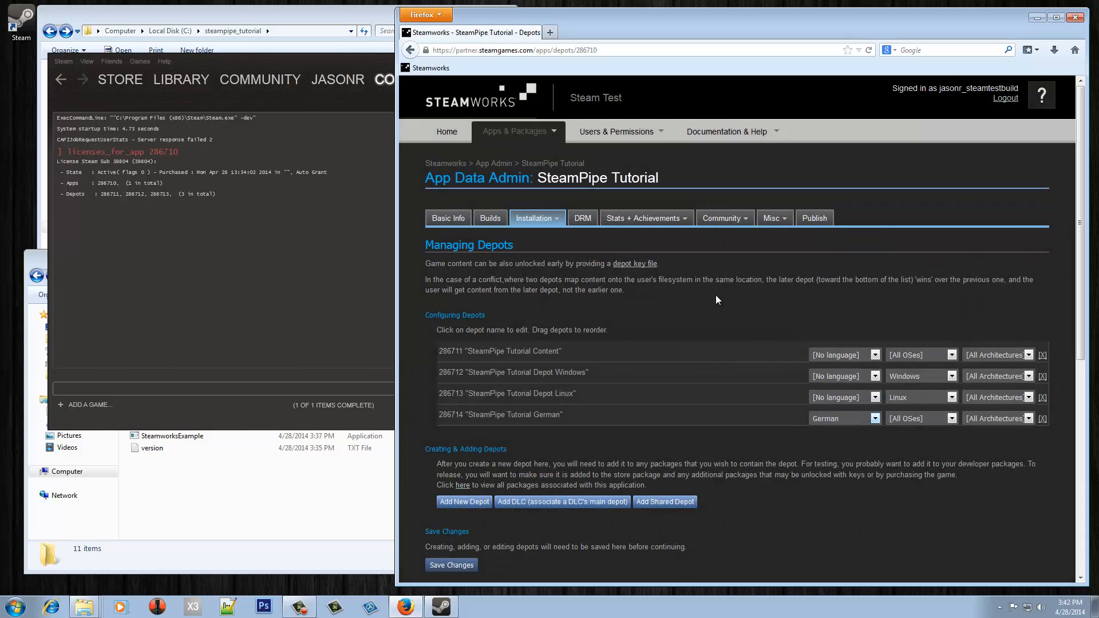
{"action": "left_click", "coordinate": [457, 566]}
{"action": "left_click", "coordinate": [827, 241]}
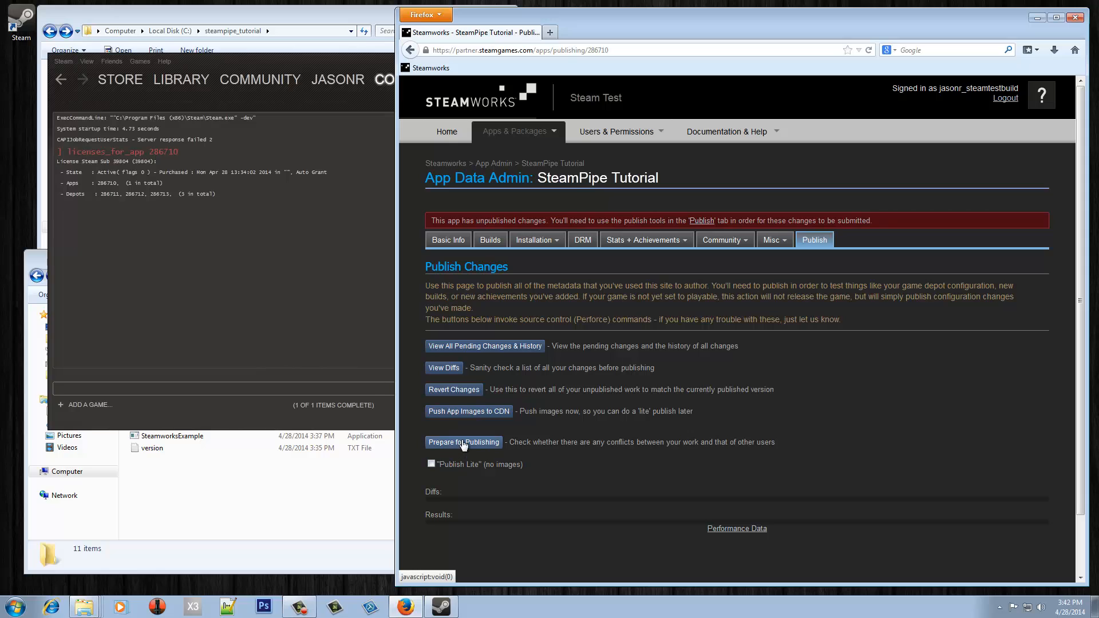
- Prepare and publish the pending depot changes to Steam, entering the confirmation code
{"action": "left_click", "coordinate": [464, 442]}
{"action": "left_click", "coordinate": [451, 520]}
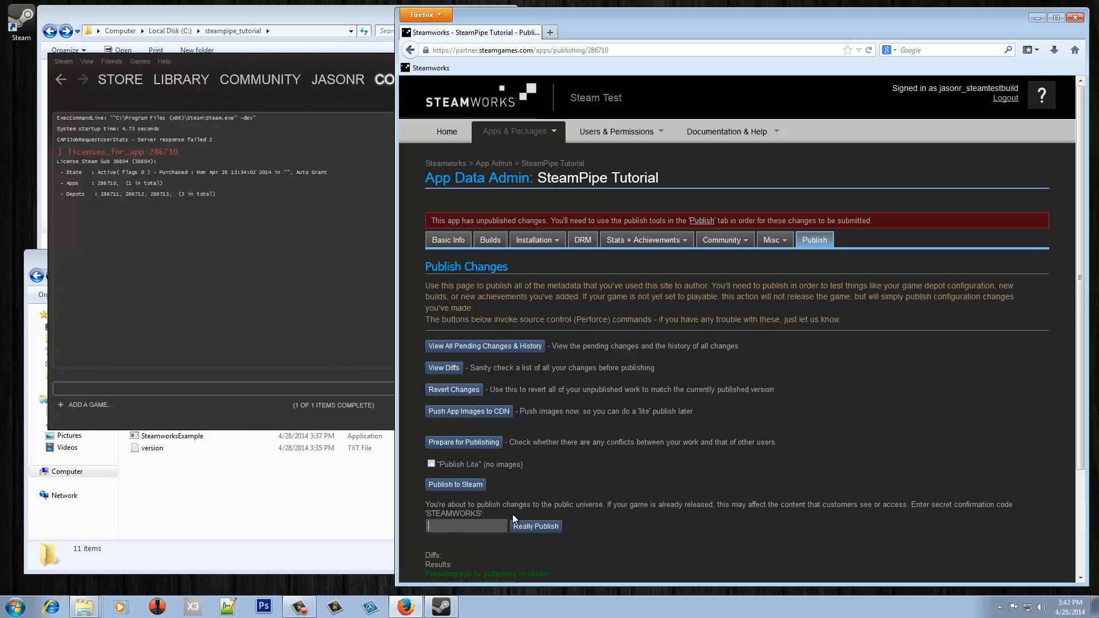
{"action": "type", "text": "STEAMWORKS"}
{"action": "left_click", "coordinate": [527, 527]}
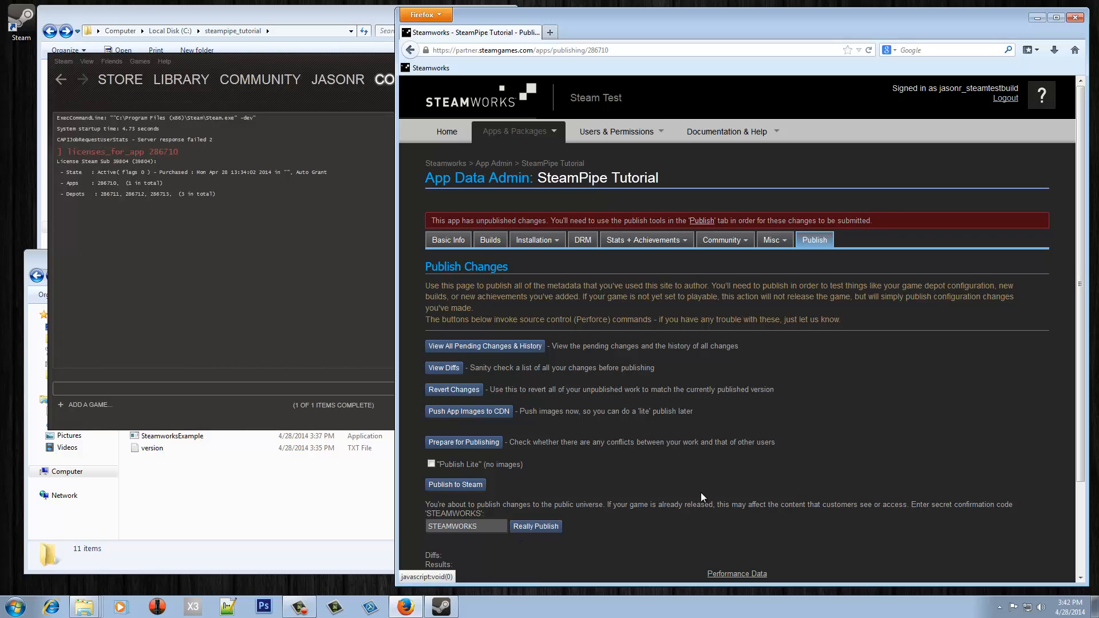
{"action": "left_click", "coordinate": [308, 20]}
{"action": "left_click", "coordinate": [210, 212]}
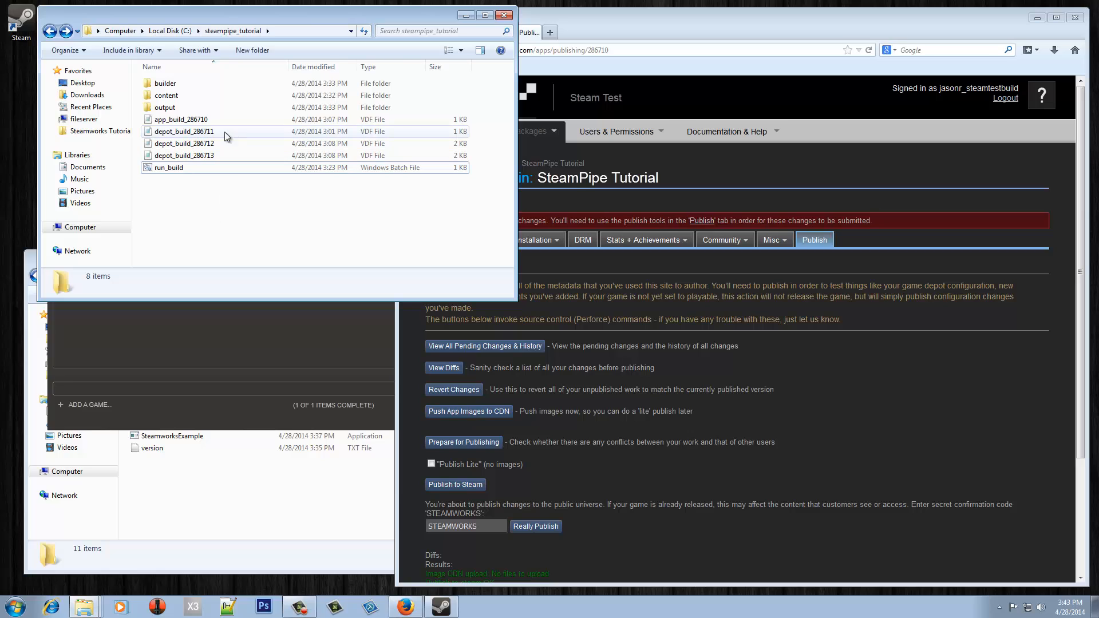
- Duplicate depot_build_286711.vdf and rename the copy to depot_build_286714
{"action": "left_click", "coordinate": [207, 133]}
{"action": "key", "text": "ctrl+c"}
{"action": "key", "text": "ctrl+v"}
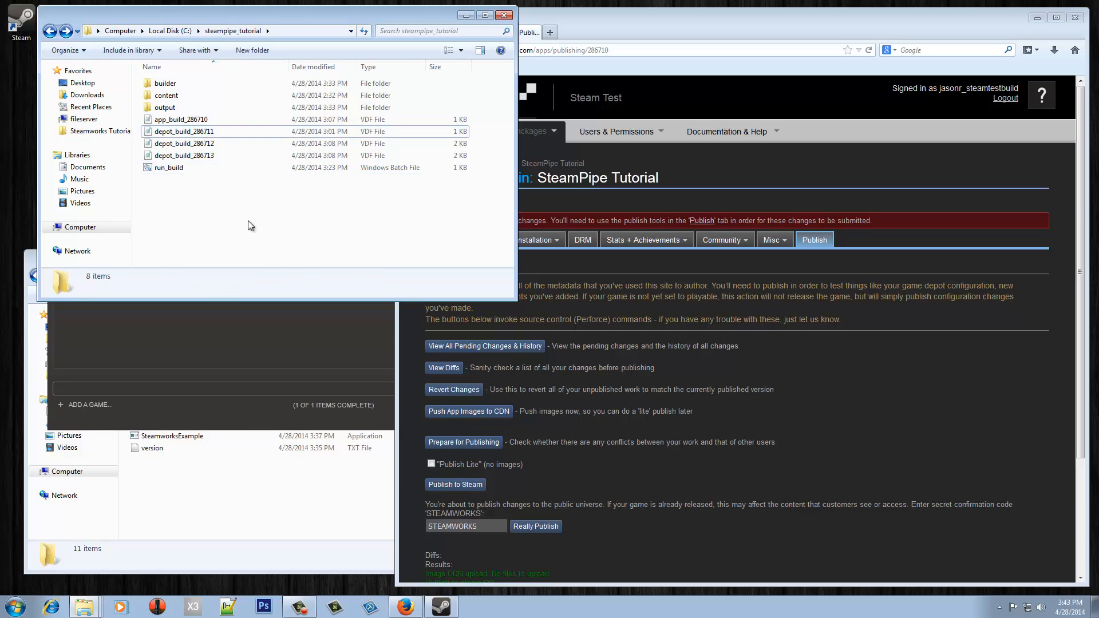
{"action": "key", "text": "F2"}
{"action": "key", "text": "Home"}
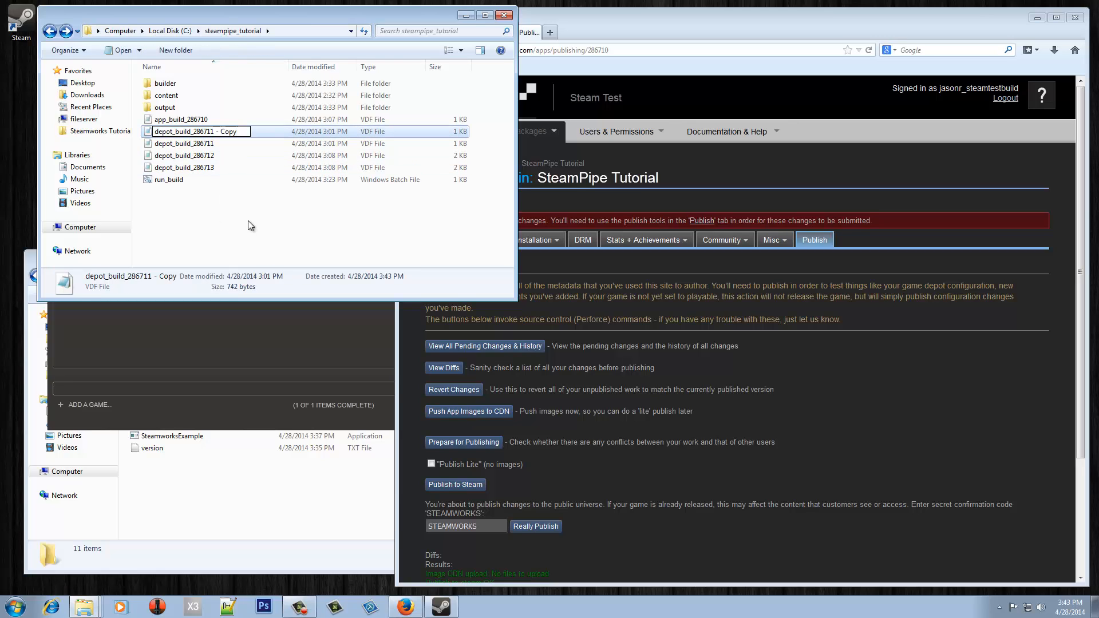
{"action": "key", "text": "Escape"}
{"action": "key", "text": "F2"}
{"action": "key", "text": "End"}
{"action": "key", "text": "BackSpace"}
{"action": "key", "text": "BackSpace"}
{"action": "key", "text": "BackSpace"}
{"action": "key", "text": "BackSpace"}
{"action": "key", "text": "BackSpace"}
{"action": "key", "text": "BackSpace"}
{"action": "key", "text": "BackSpace"}
{"action": "key", "text": "BackSpace"}
{"action": "type", "text": "4"}
{"action": "key", "text": "Return"}
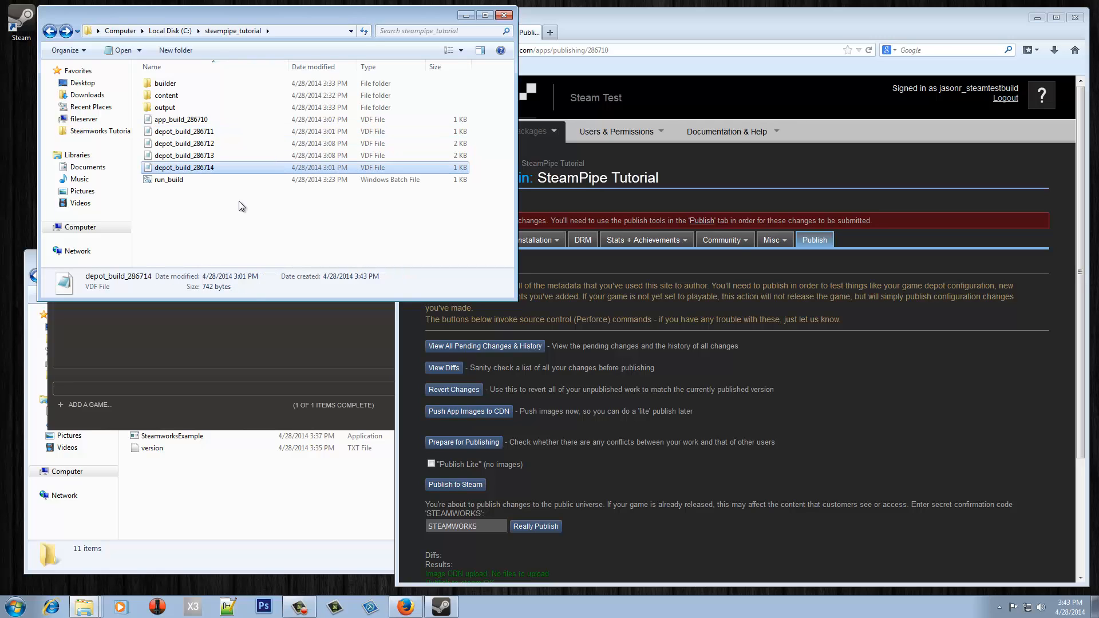
- In depot_build_286714, change DepotID to 286714 and LocalPath to .\german\*
{"action": "key", "text": "Return"}
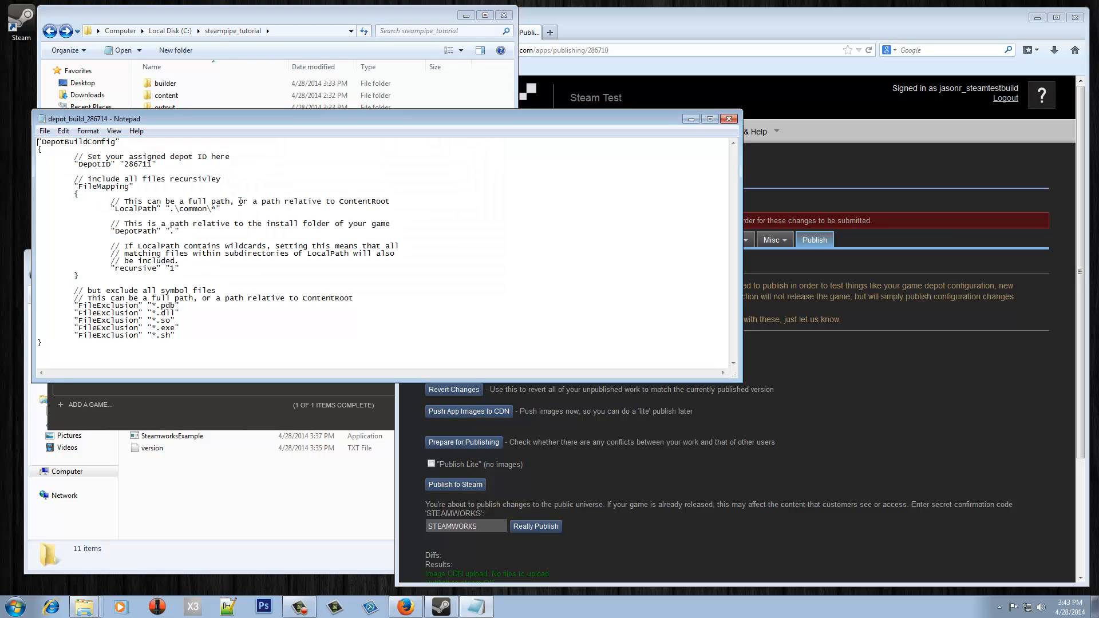
{"action": "left_click", "coordinate": [149, 164]}
{"action": "key", "text": "BackSpace"}
{"action": "type", "text": "4"}
{"action": "left_click_drag", "start_coordinate": [219, 120], "coordinate": [243, 203]}
{"action": "left_click", "coordinate": [158, 101]}
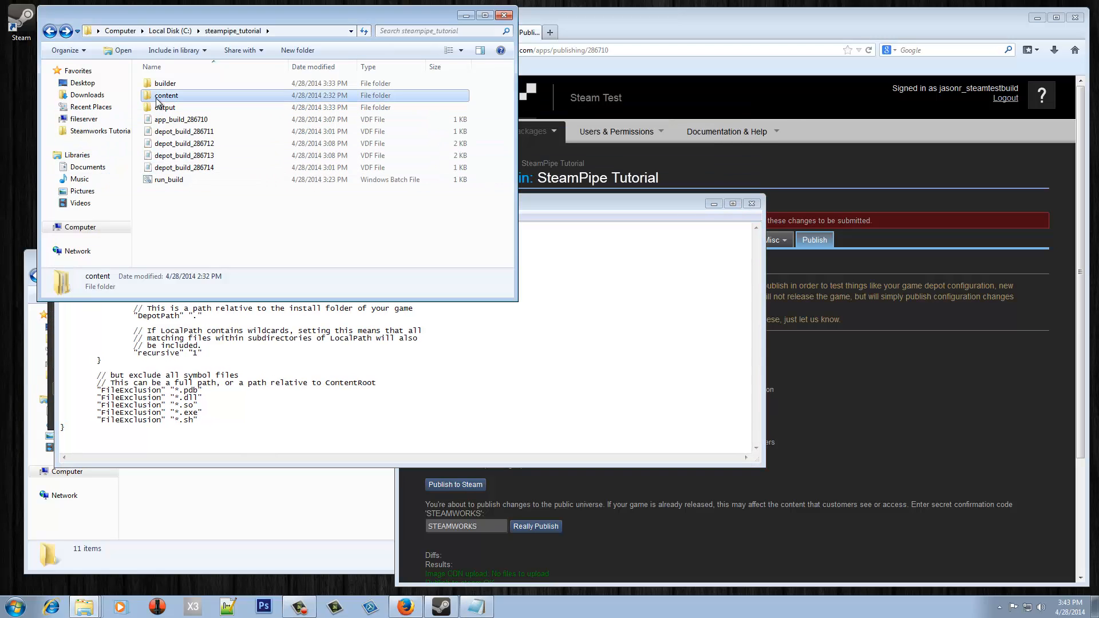
{"action": "double_click", "coordinate": [158, 98]}
{"action": "left_click", "coordinate": [561, 405]}
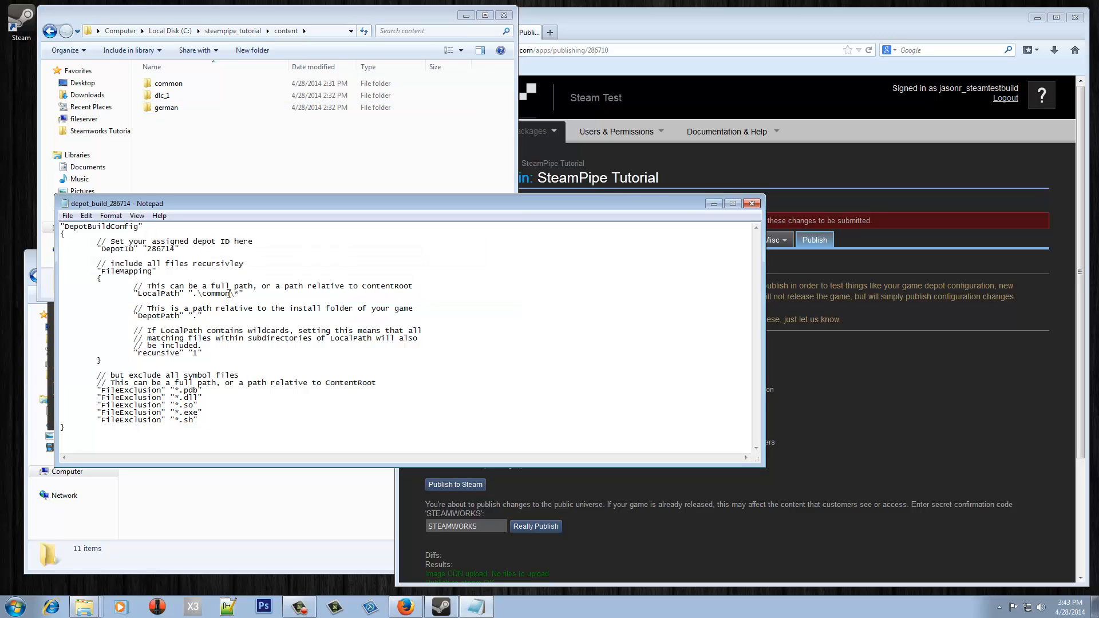
{"action": "key", "text": "BackSpace"}
{"action": "key", "text": "BackSpace"}
{"action": "key", "text": "BackSpace"}
{"action": "key", "text": "BackSpace"}
{"action": "key", "text": "BackSpace"}
{"action": "key", "text": "BackSpace"}
{"action": "type", "text": "german"}
- Delete the dll, so, exe and sh exclusion lines, leaving only *.pdb, and close the file
{"action": "left_click_drag", "start_coordinate": [201, 422], "coordinate": [63, 395]}
{"action": "key", "text": "BackSpace"}
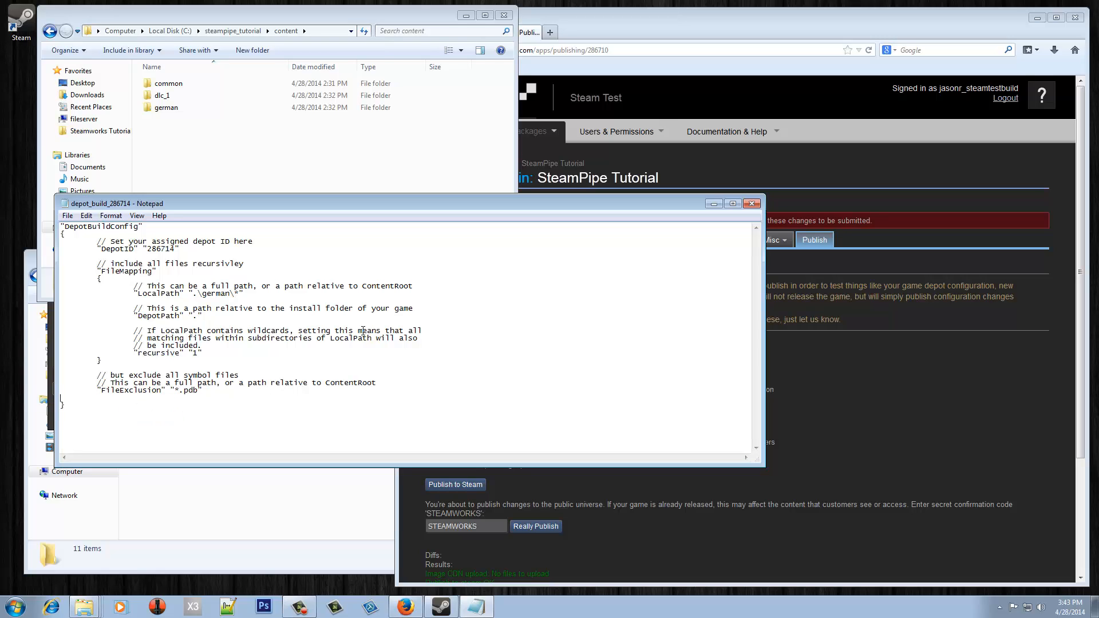
{"action": "key", "text": "BackSpace"}
{"action": "left_click", "coordinate": [751, 204]}
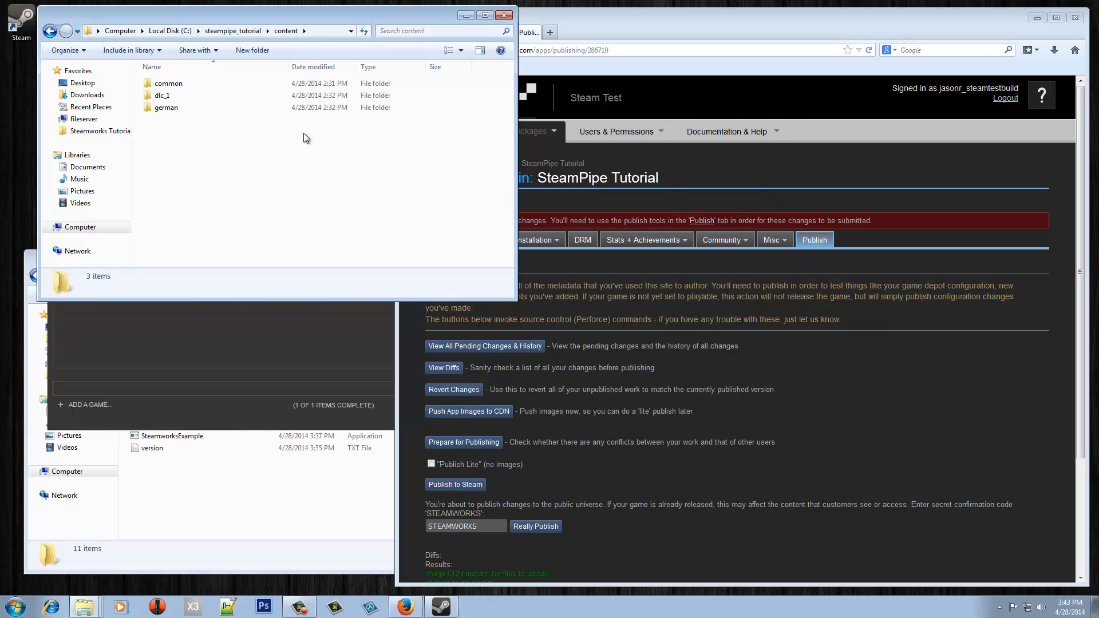
{"action": "key", "text": "BackSpace"}
{"action": "left_click", "coordinate": [243, 238]}
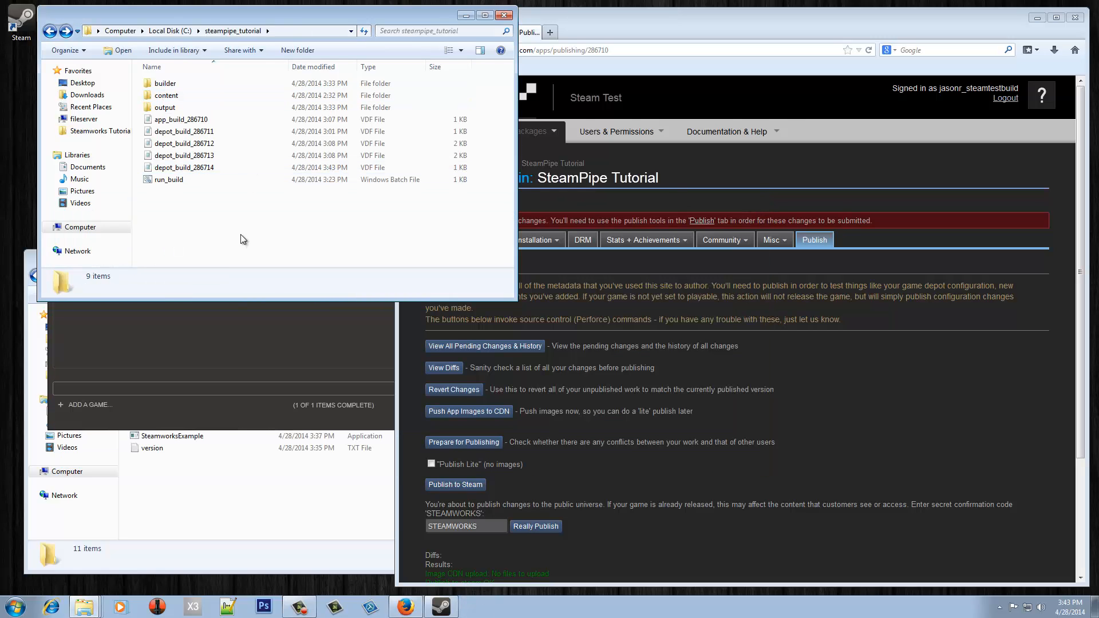
- Change app_build_286710's first depot to 286714, delete the 286712 and 286713 lines, and save
{"action": "double_click", "coordinate": [212, 119]}
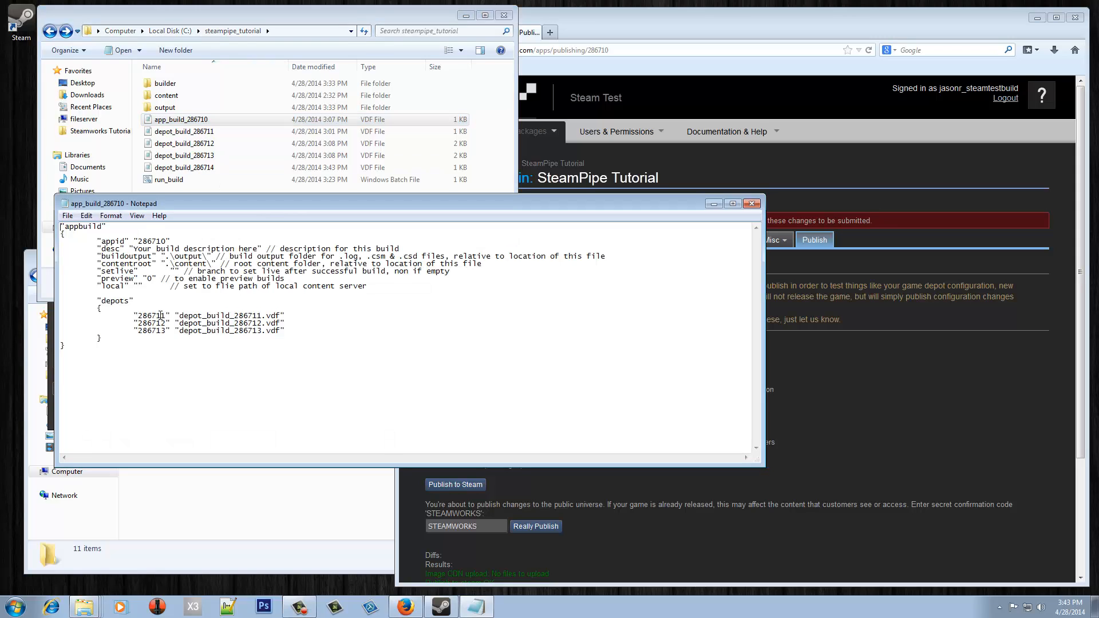
{"action": "key", "text": "Delete"}
{"action": "type", "text": "4"}
{"action": "left_click_drag", "start_coordinate": [286, 330], "coordinate": [1, 324]}
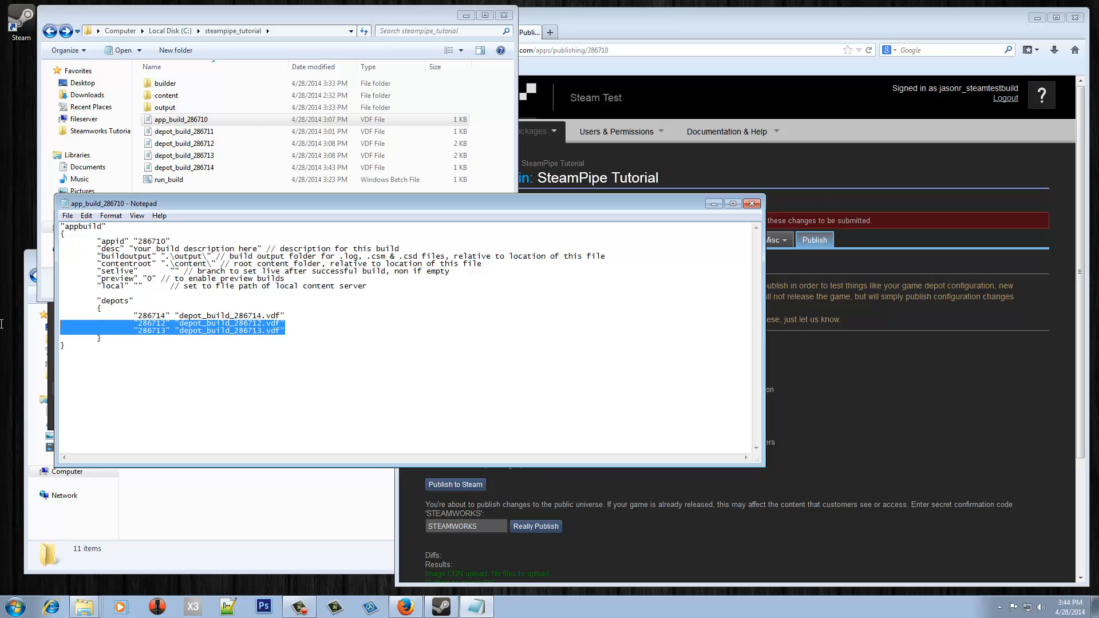
{"action": "key", "text": "Delete"}
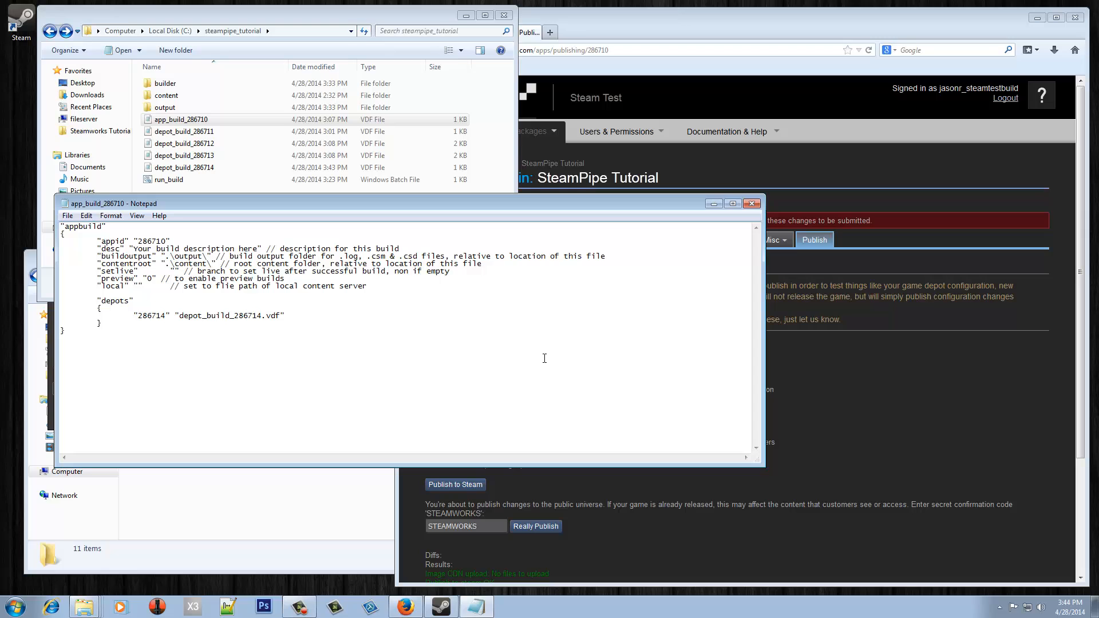
{"action": "key", "text": "ctrl+s"}
{"action": "left_click", "coordinate": [751, 203]}
{"action": "left_click", "coordinate": [209, 211]}
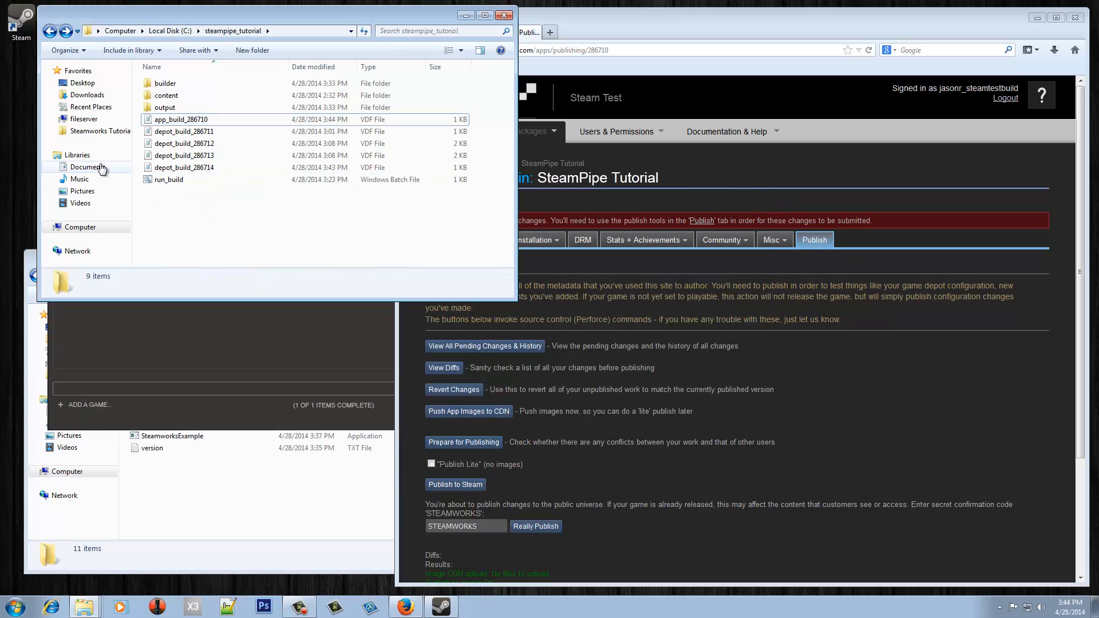
{"action": "left_click", "coordinate": [497, 243]}
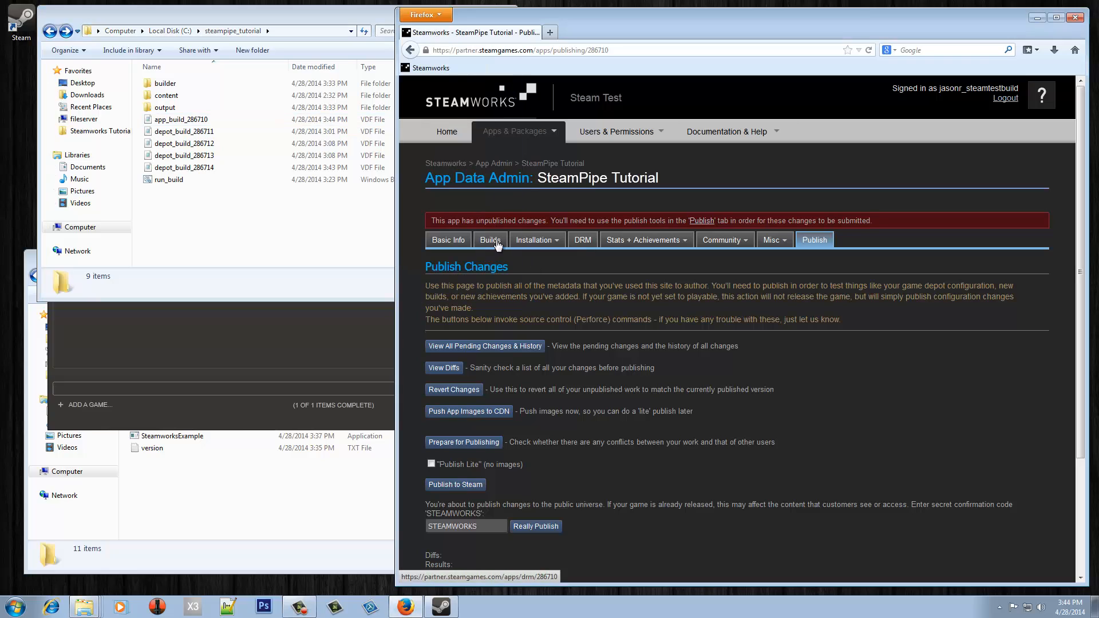
- Run run_build.bat so steamcmd builds and uploads only depot 286714
{"action": "double_click", "coordinate": [169, 179]}
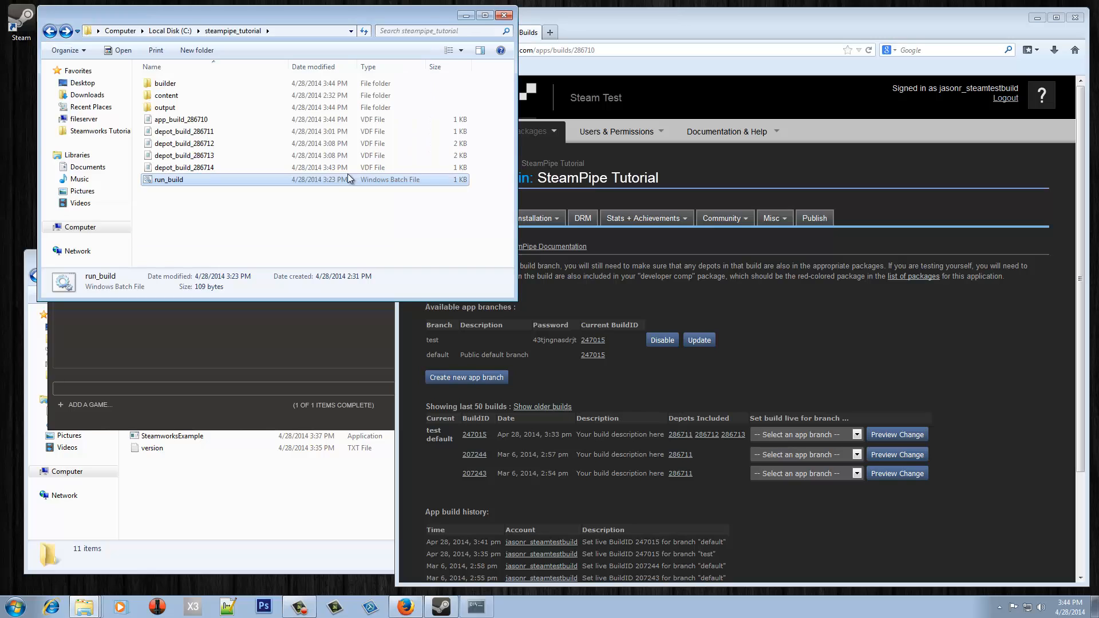
{"action": "left_click", "coordinate": [745, 279]}
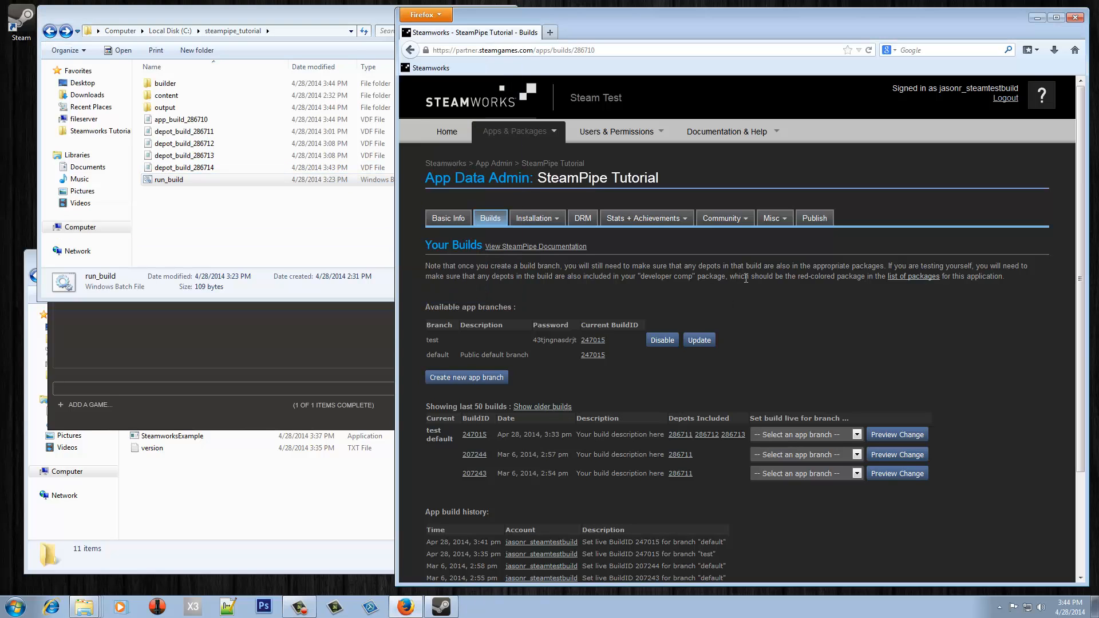
{"action": "left_click", "coordinate": [492, 220]}
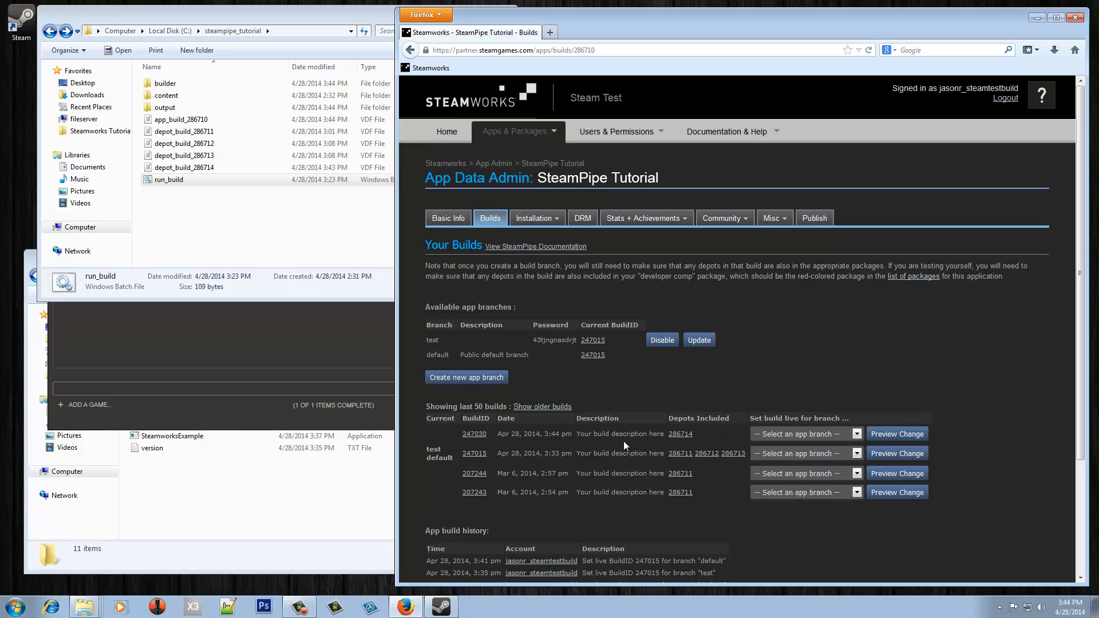
{"action": "middle_click", "coordinate": [684, 437]}
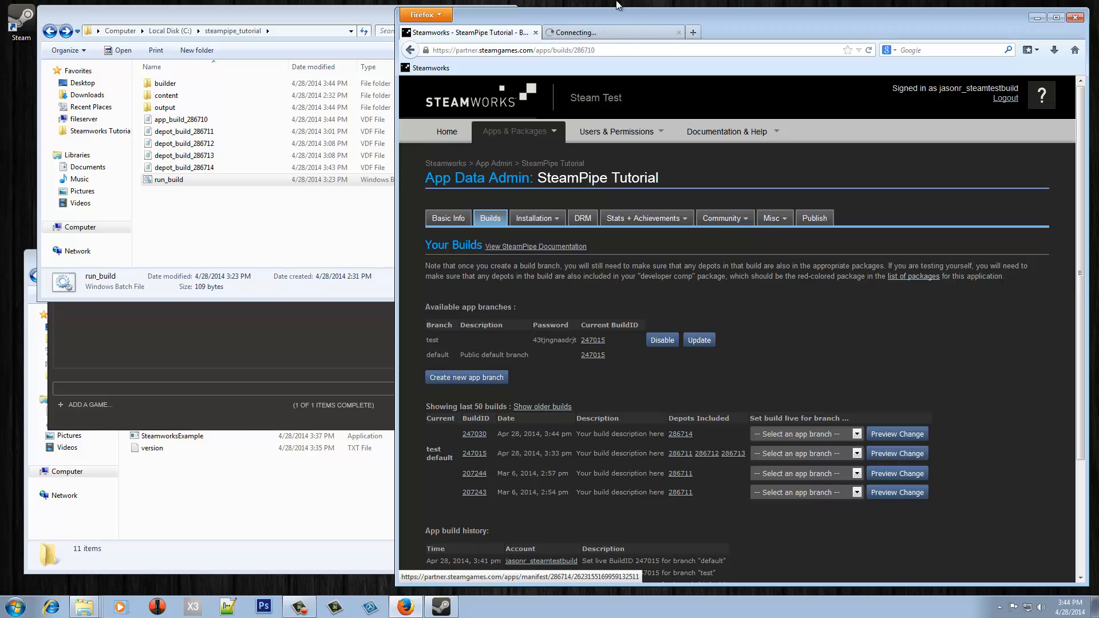
{"action": "left_click", "coordinate": [583, 36]}
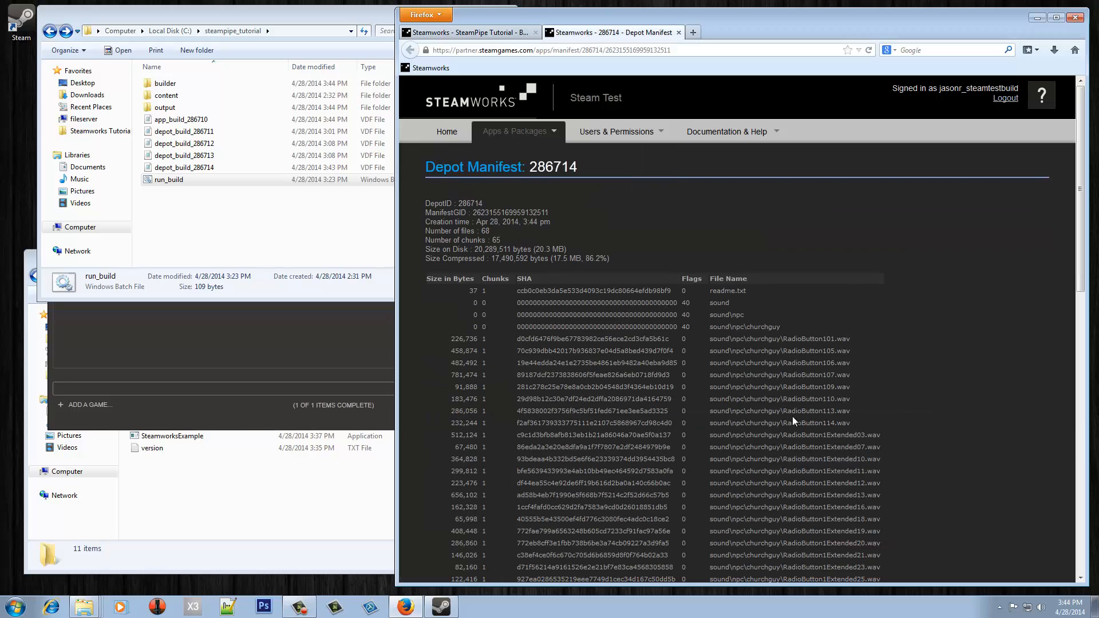
{"action": "scroll", "coordinate": [791, 417], "scroll_direction": "down", "scroll_amount": 10}
{"action": "scroll", "coordinate": [793, 417], "scroll_direction": "up", "scroll_amount": 10}
{"action": "left_click", "coordinate": [682, 31]}
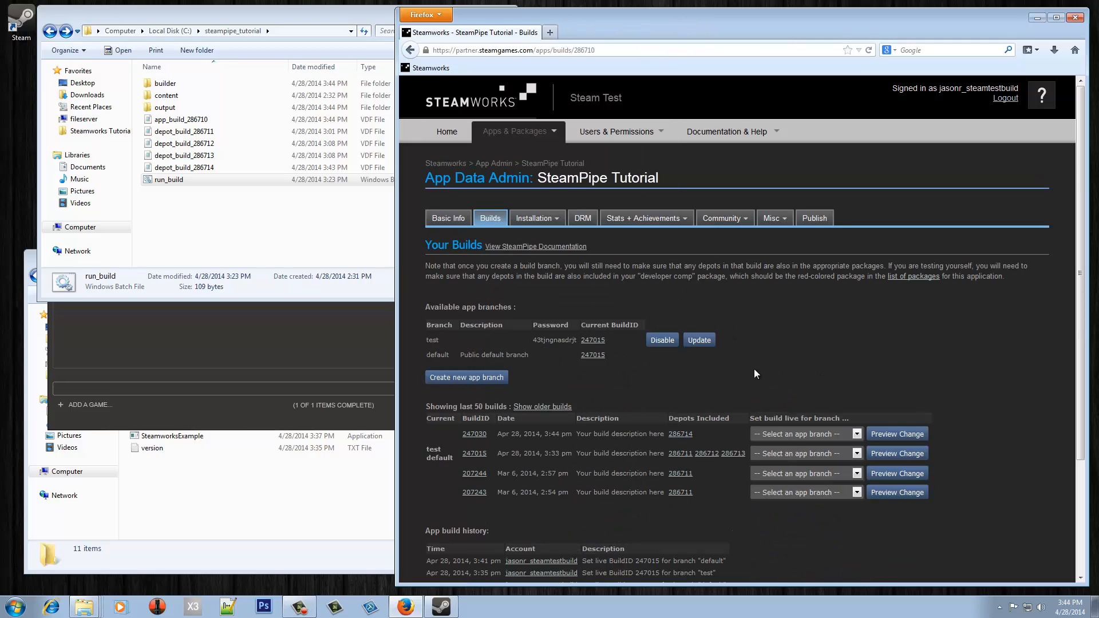
- Set build 247030 live on the test branch, producing merged build 247031
{"action": "left_click", "coordinate": [777, 434]}
{"action": "left_click", "coordinate": [758, 456]}
{"action": "left_click", "coordinate": [902, 436]}
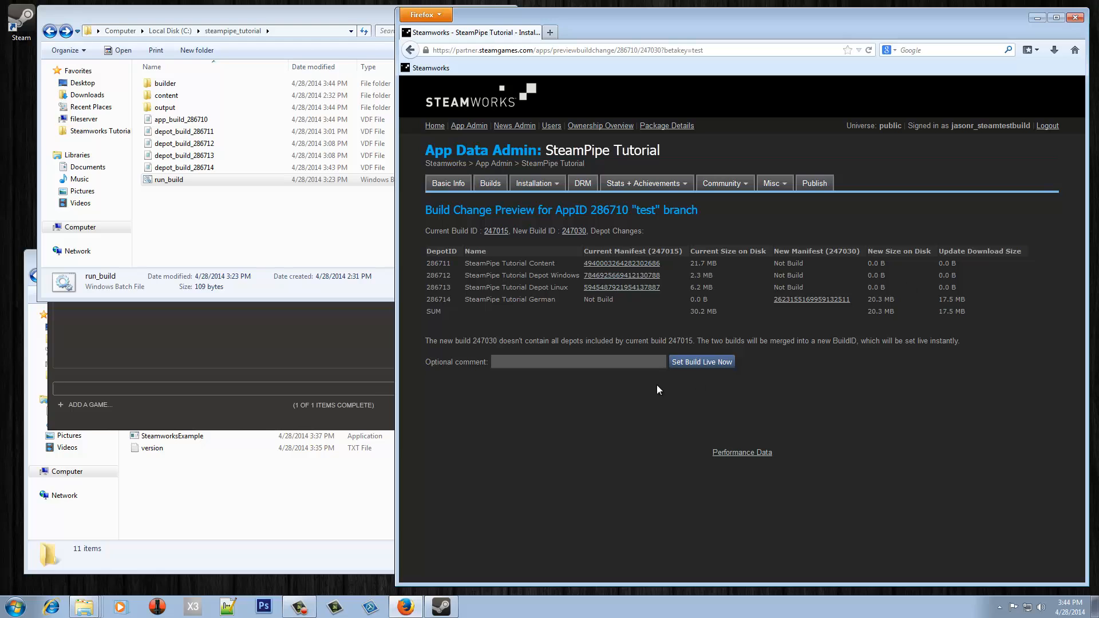
{"action": "left_click", "coordinate": [695, 362]}
{"action": "left_click", "coordinate": [727, 283]}
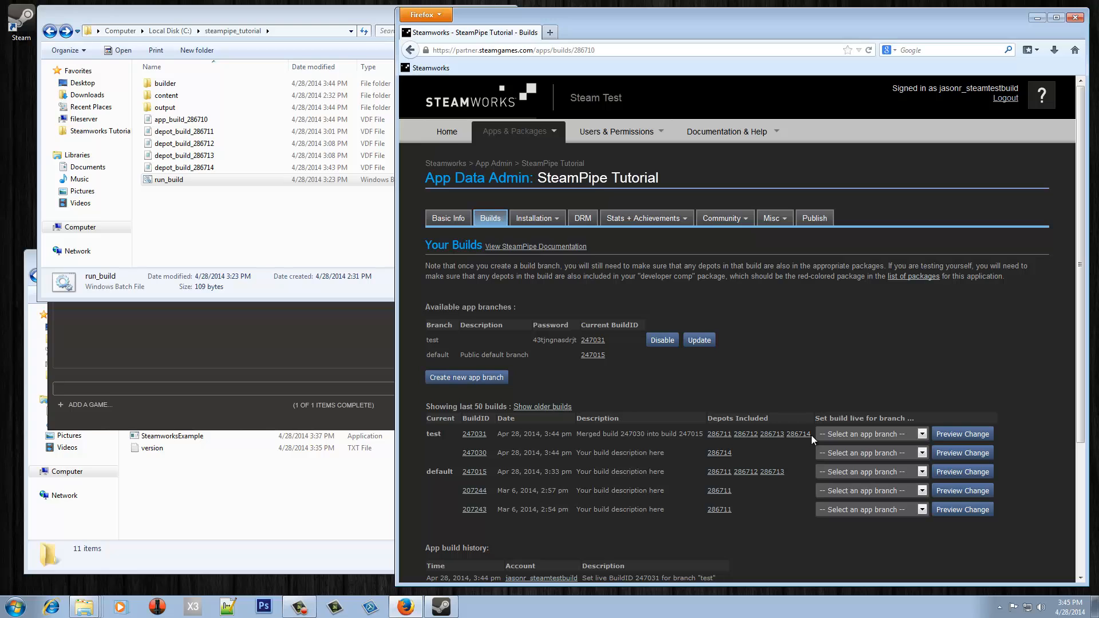
- Open SteamPipe Tutorial's Associated Packages & DLC list in a new tab
{"action": "left_click", "coordinate": [442, 163]}
{"action": "mouse_move", "coordinate": [772, 214]}
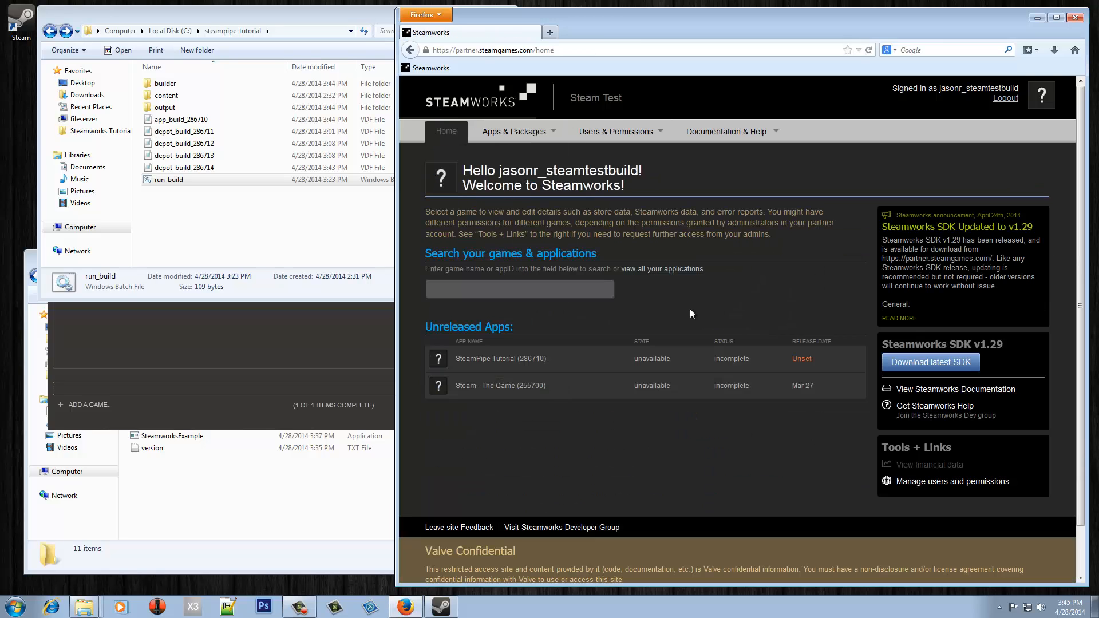
{"action": "left_click", "coordinate": [523, 356]}
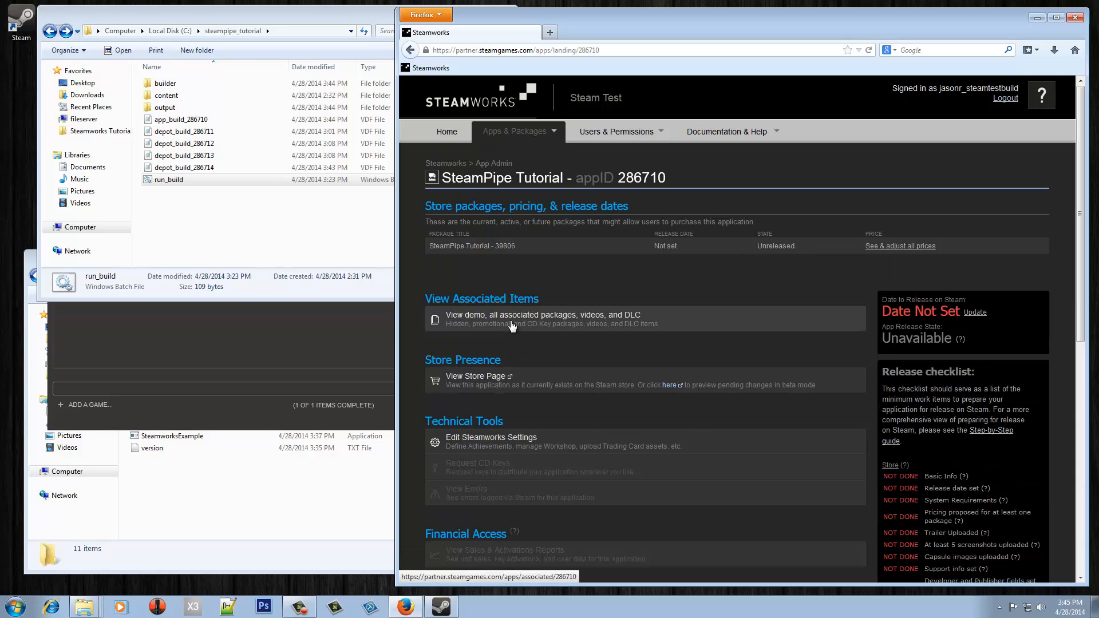
{"action": "middle_click", "coordinate": [512, 325]}
{"action": "left_click", "coordinate": [607, 35]}
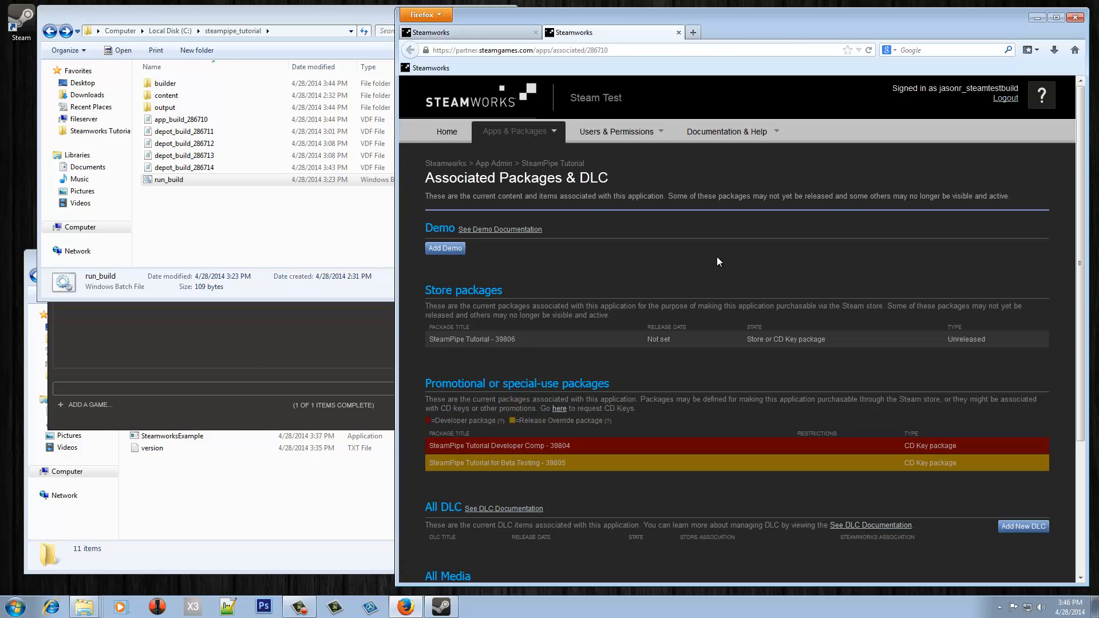
{"action": "scroll", "coordinate": [719, 261], "scroll_direction": "down", "scroll_amount": 4}
- Add German depot 286714 to the Developer Comp package and save
{"action": "left_click", "coordinate": [530, 316]}
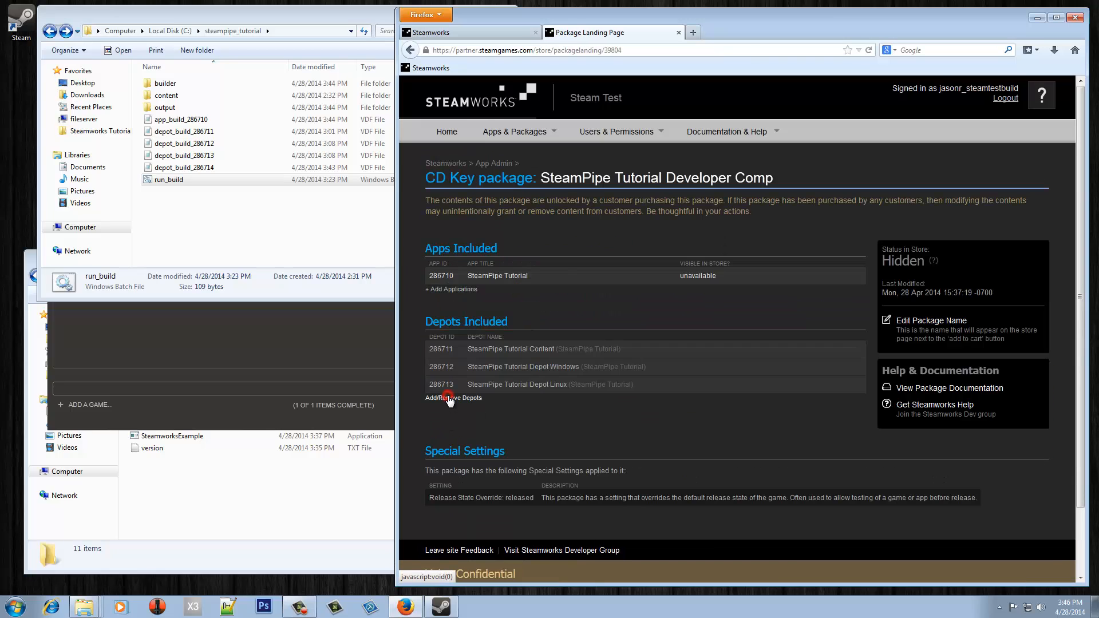
{"action": "left_click", "coordinate": [452, 398]}
{"action": "left_click", "coordinate": [553, 263]}
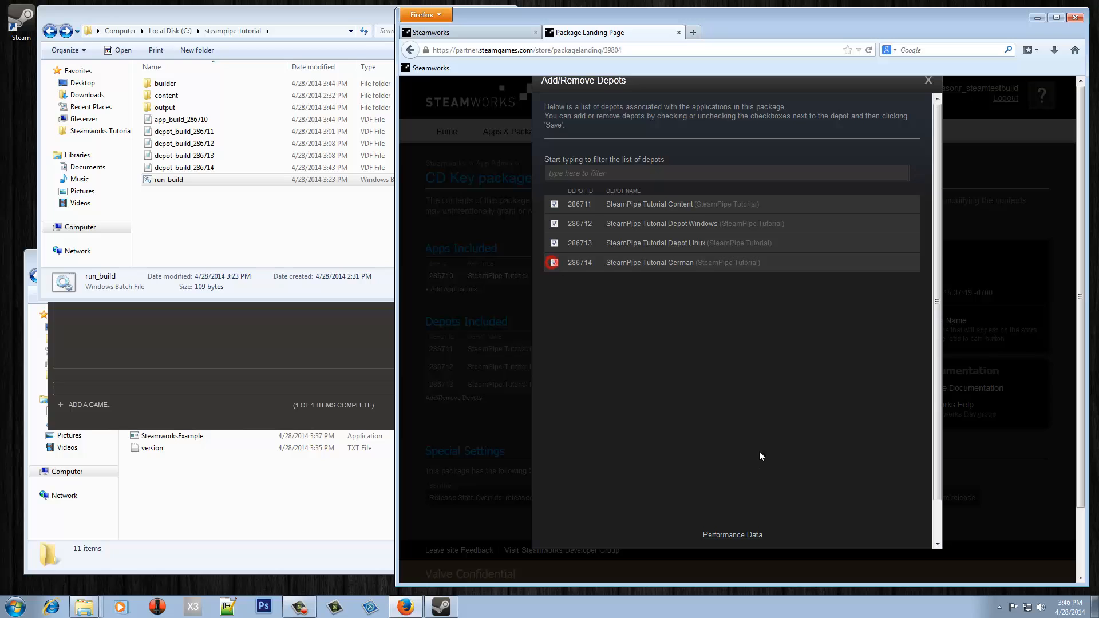
{"action": "scroll", "coordinate": [759, 451], "scroll_direction": "down", "scroll_amount": 2}
{"action": "left_click", "coordinate": [840, 535]}
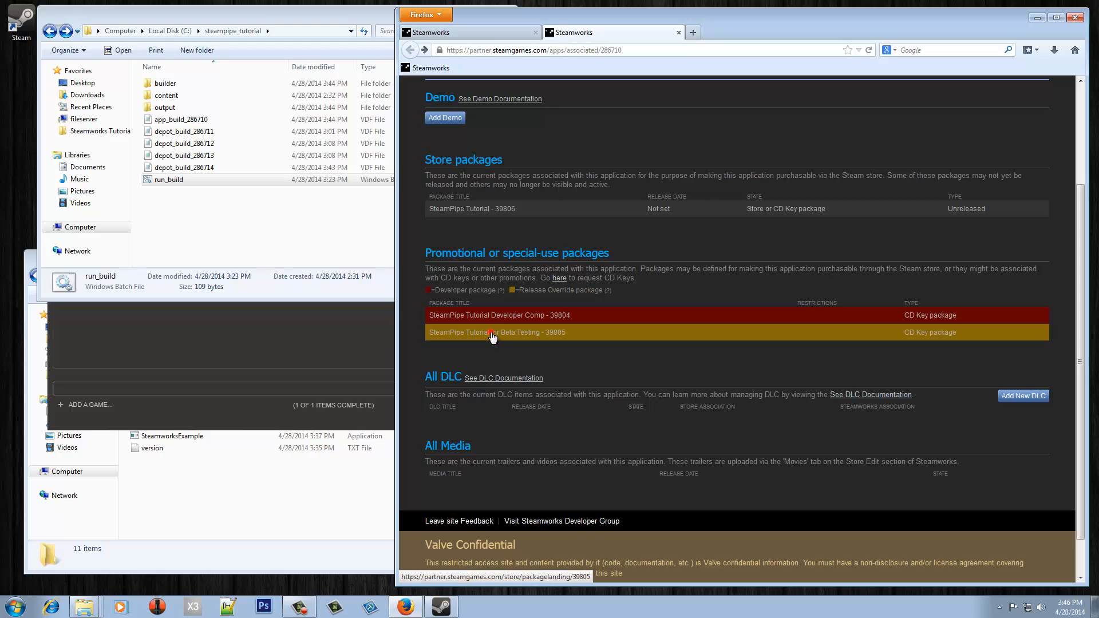
- Add German depot 286714 to the Beta Testing package (39805) and save
{"action": "left_click", "coordinate": [490, 333]}
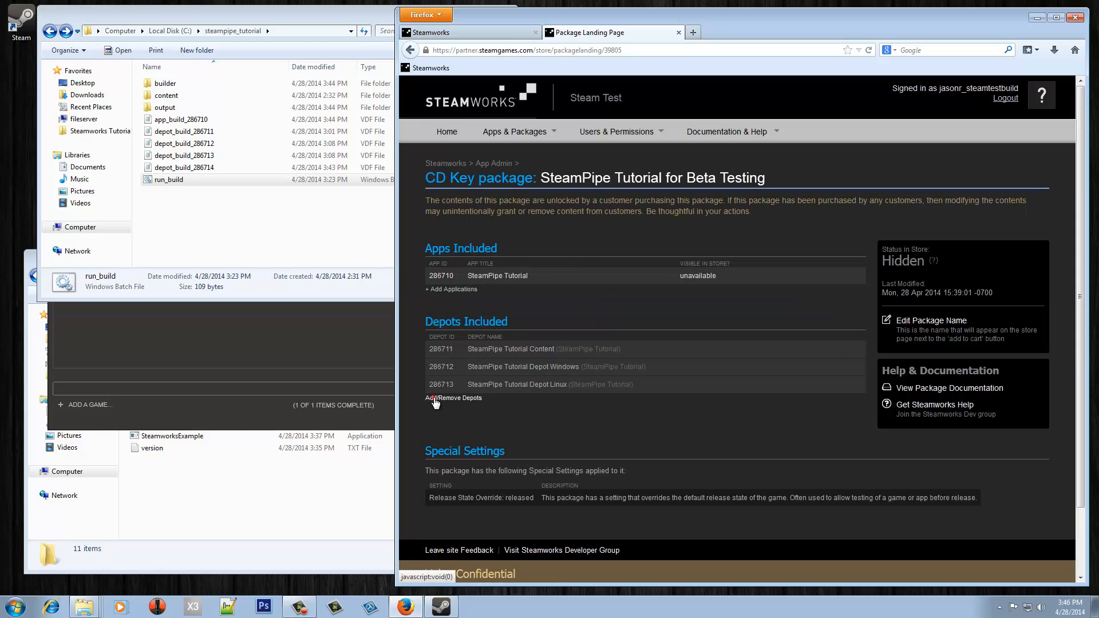
{"action": "left_click", "coordinate": [435, 399]}
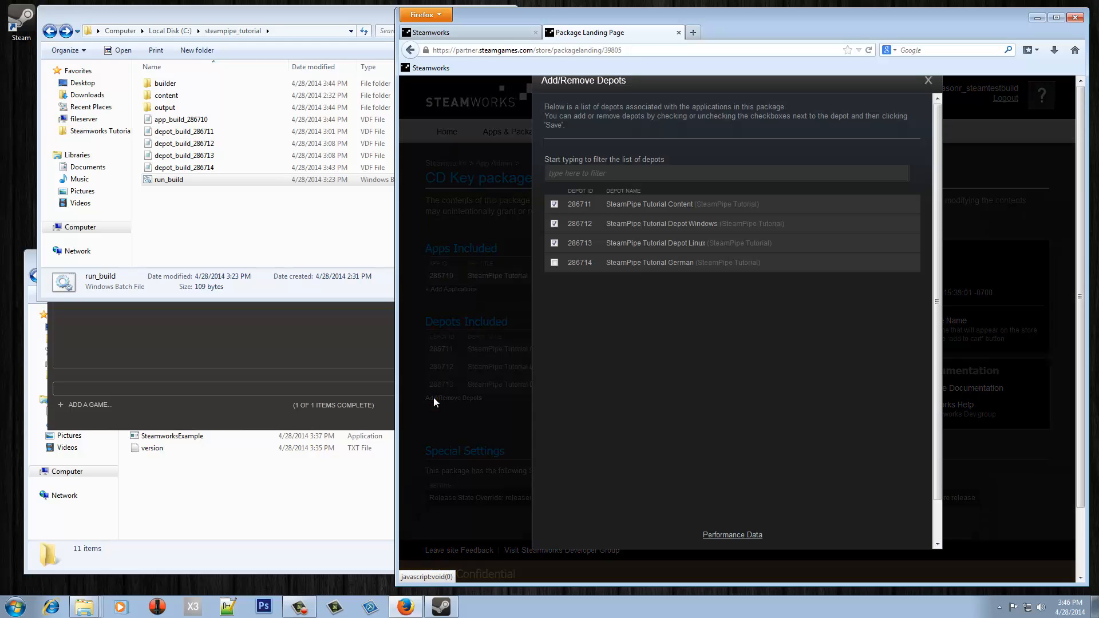
{"action": "left_click", "coordinate": [554, 257]}
{"action": "scroll", "coordinate": [649, 381], "scroll_direction": "down", "scroll_amount": 1}
{"action": "left_click", "coordinate": [846, 537]}
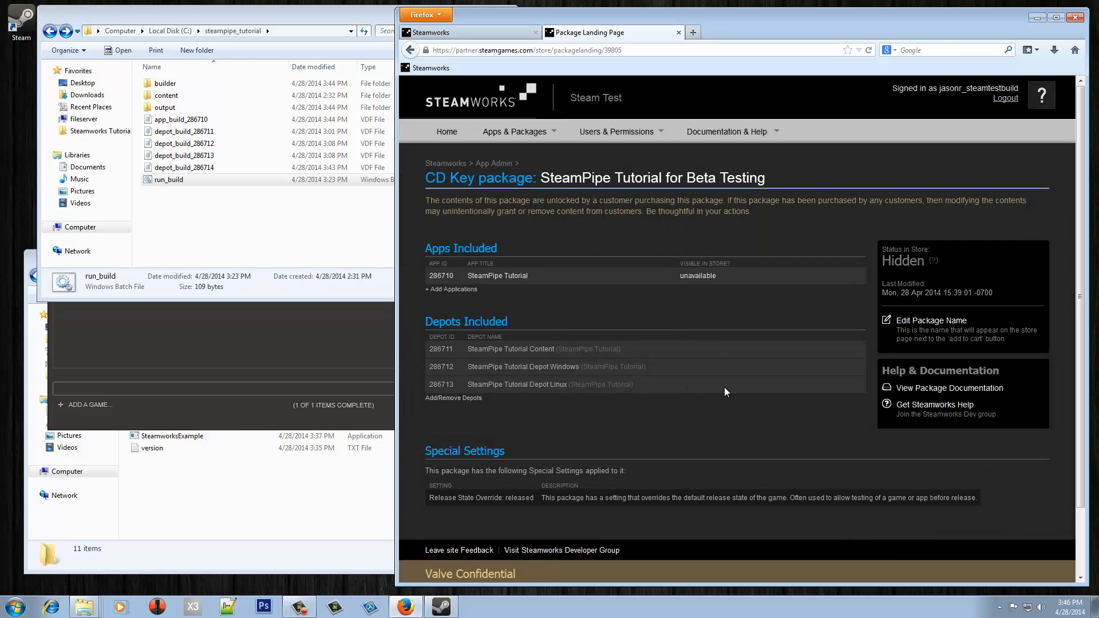
- Quit and relaunch the Steam client
{"action": "left_click", "coordinate": [204, 387]}
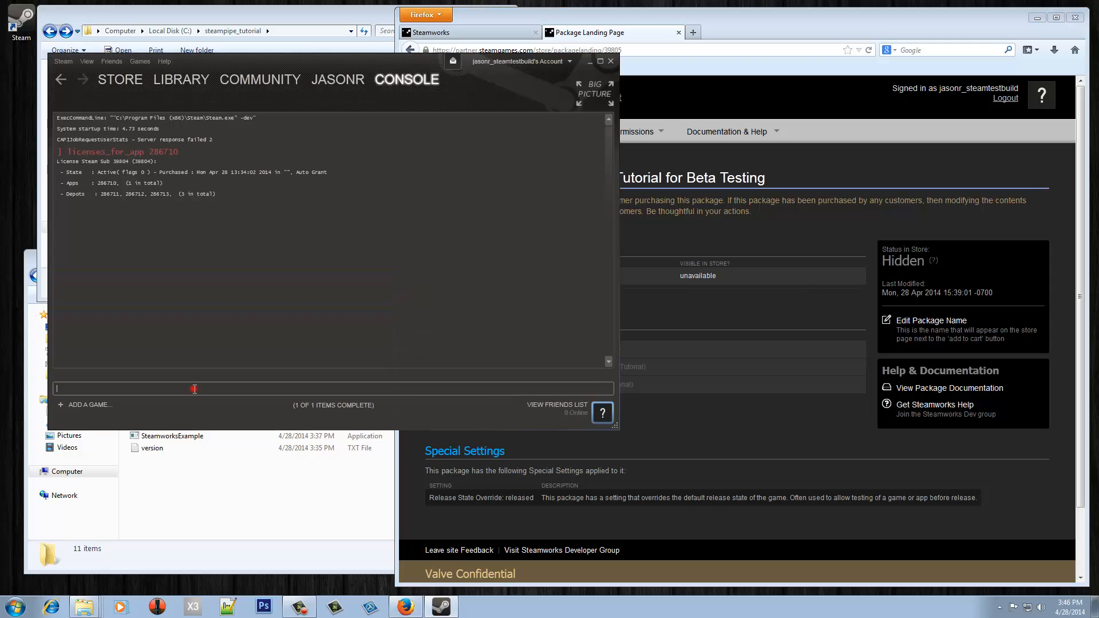
{"action": "right_click", "coordinate": [449, 611]}
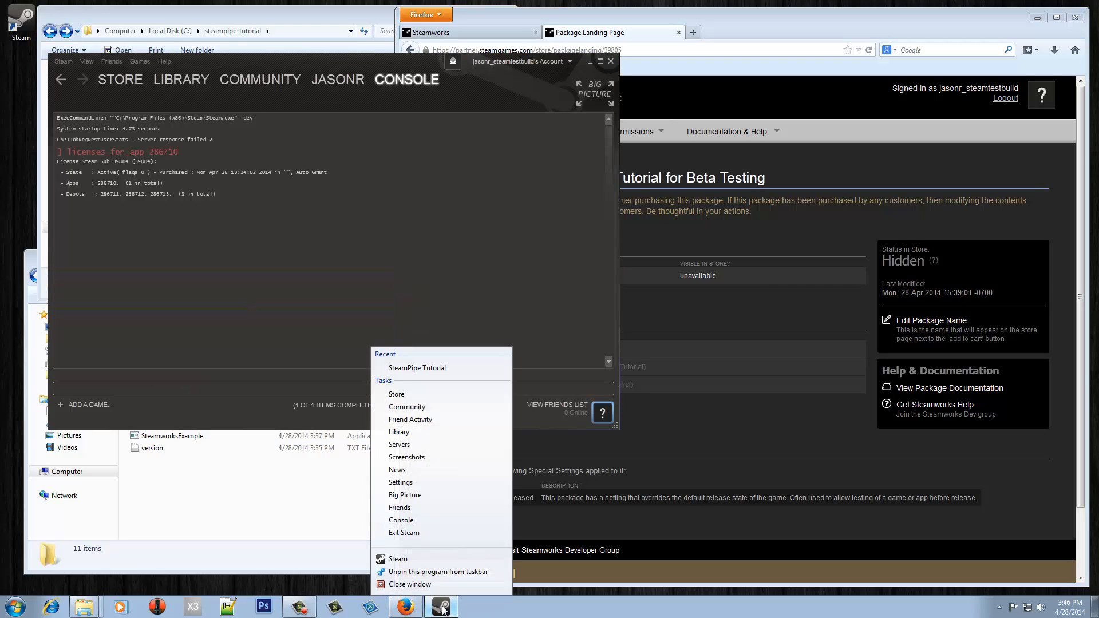
{"action": "left_click", "coordinate": [428, 532]}
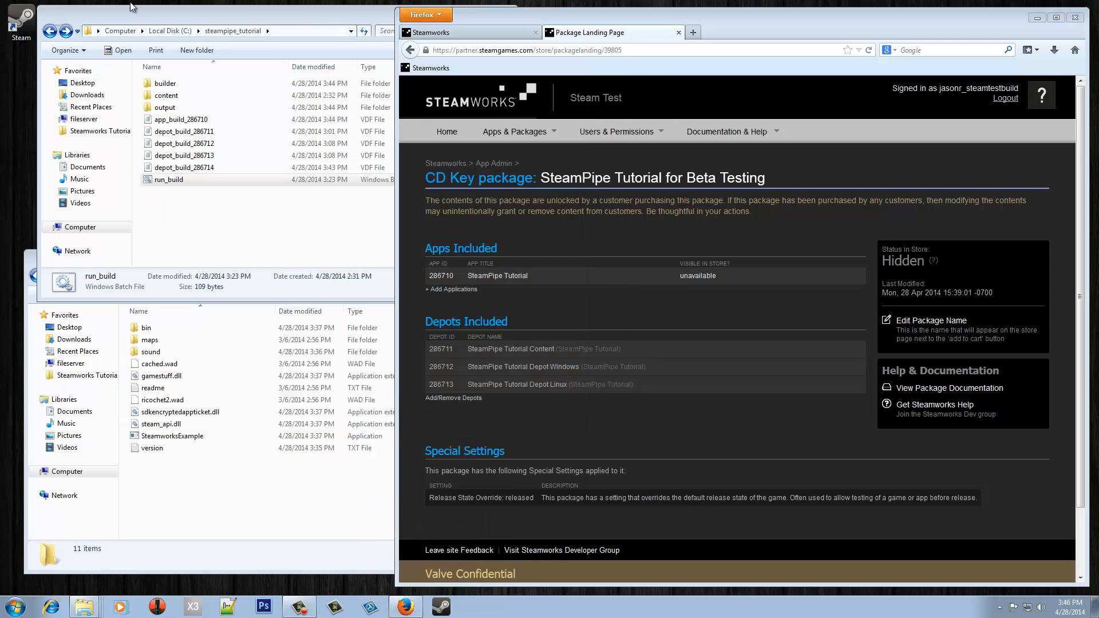
{"action": "double_click", "coordinate": [14, 23]}
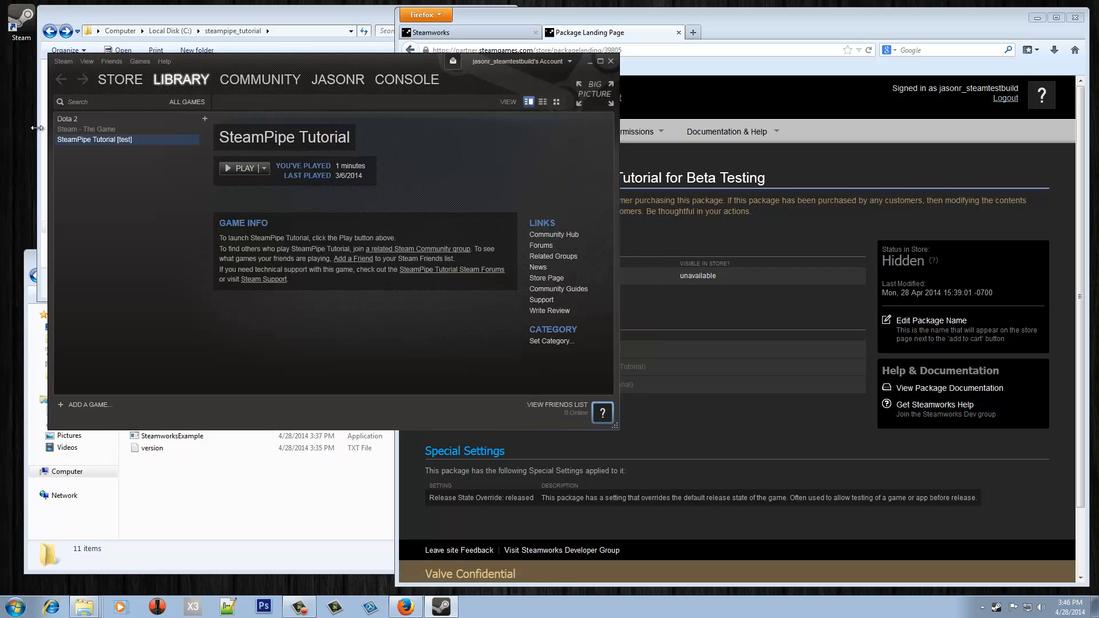
- Set SteamPipe Tutorial's game language to Deutsch (German) in its Properties
{"action": "right_click", "coordinate": [91, 138]}
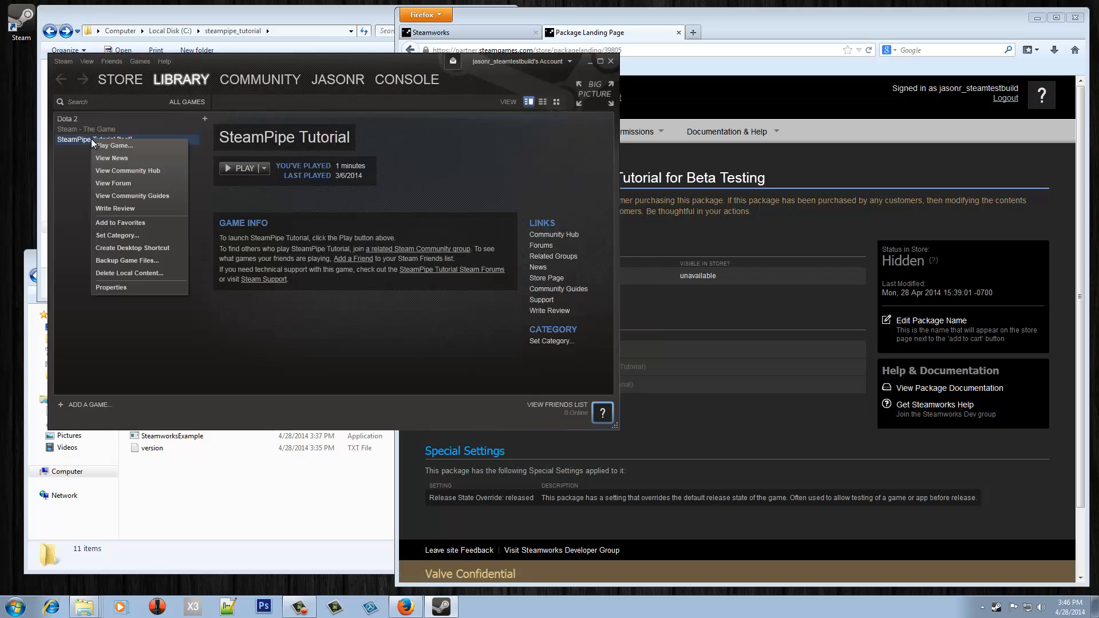
{"action": "left_click", "coordinate": [123, 286]}
{"action": "left_click", "coordinate": [371, 205]}
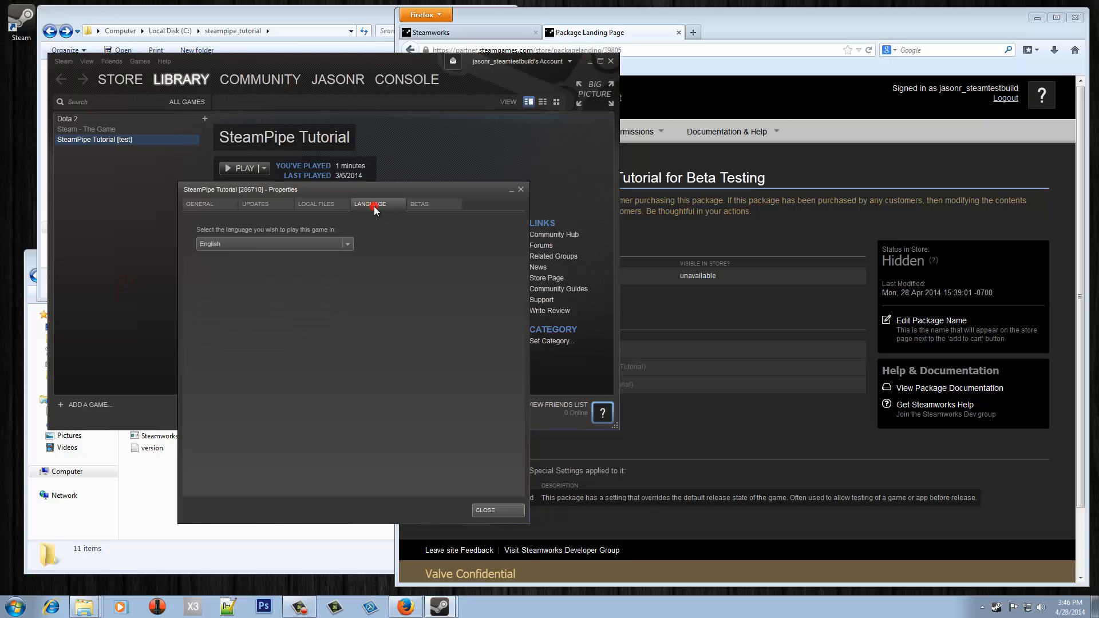
{"action": "left_click", "coordinate": [338, 244]}
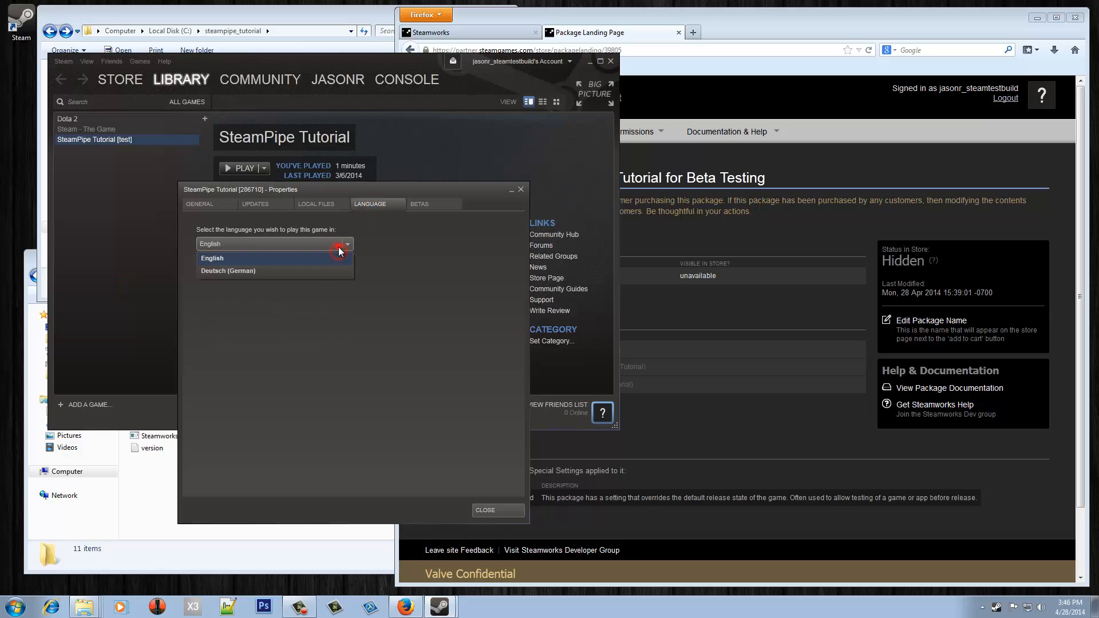
{"action": "left_click", "coordinate": [308, 271]}
{"action": "left_click", "coordinate": [485, 510]}
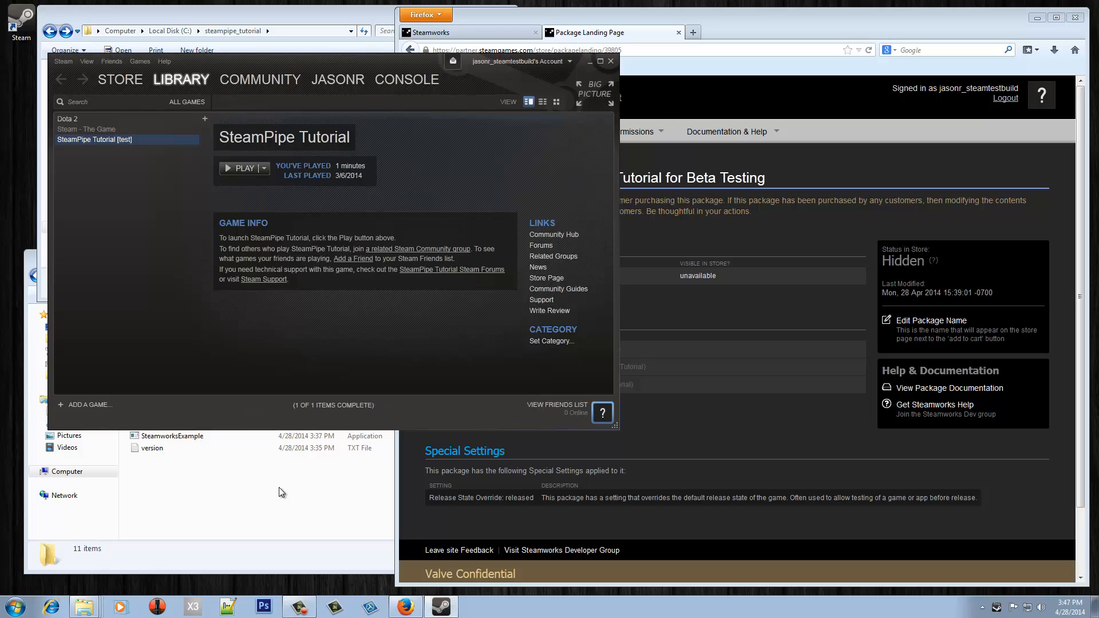
- Open readme.txt in the install folder to confirm it now contains German text
{"action": "left_click", "coordinate": [279, 488]}
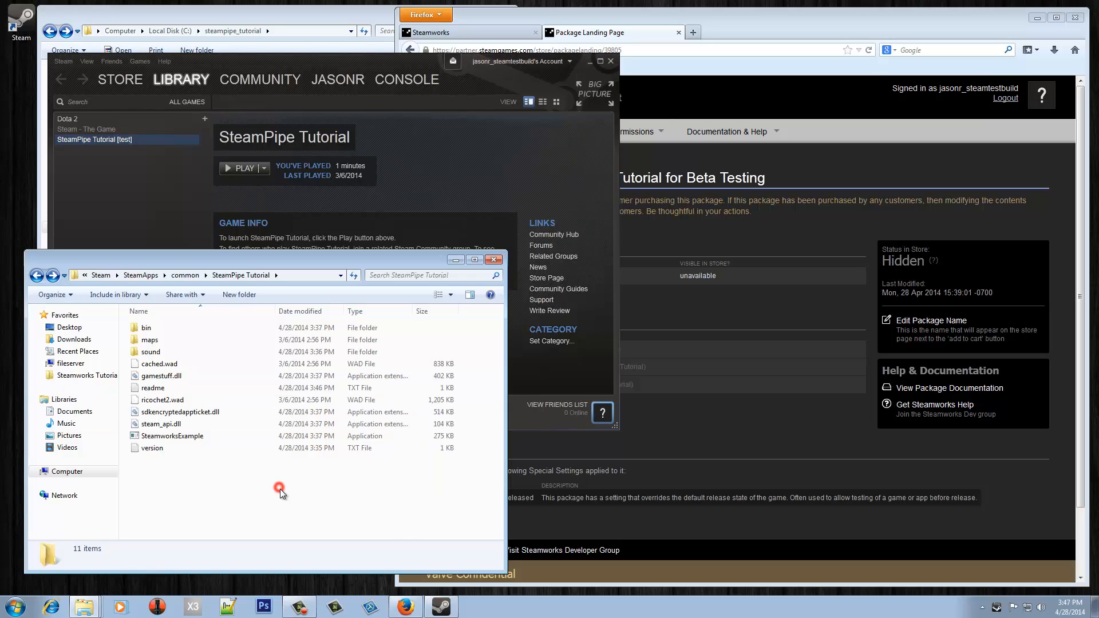
{"action": "double_click", "coordinate": [152, 390]}
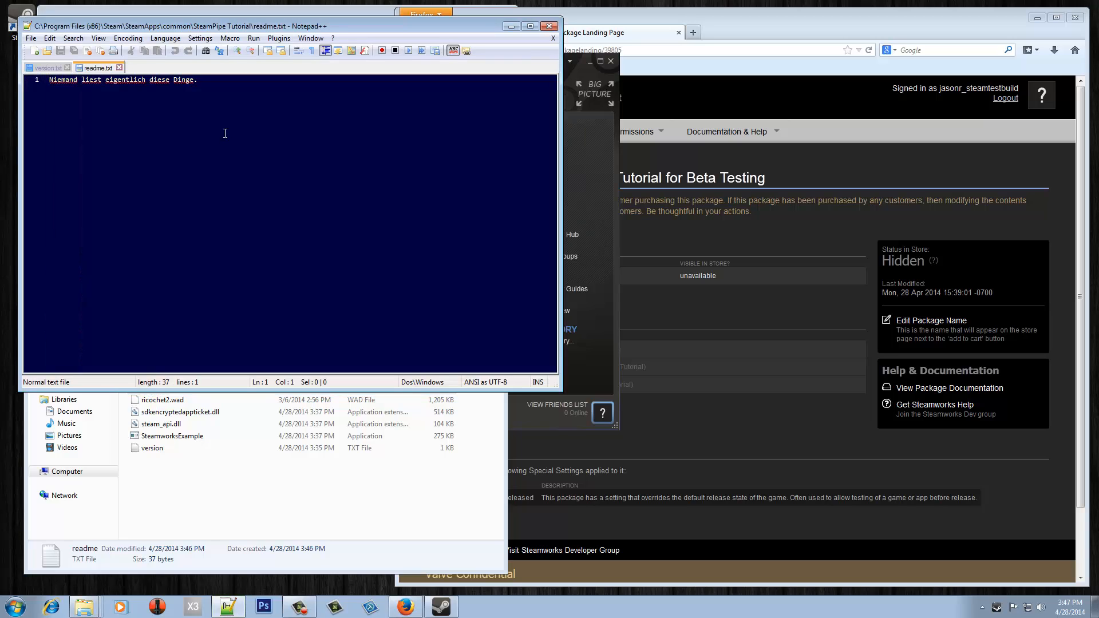
{"action": "left_click", "coordinate": [549, 26]}
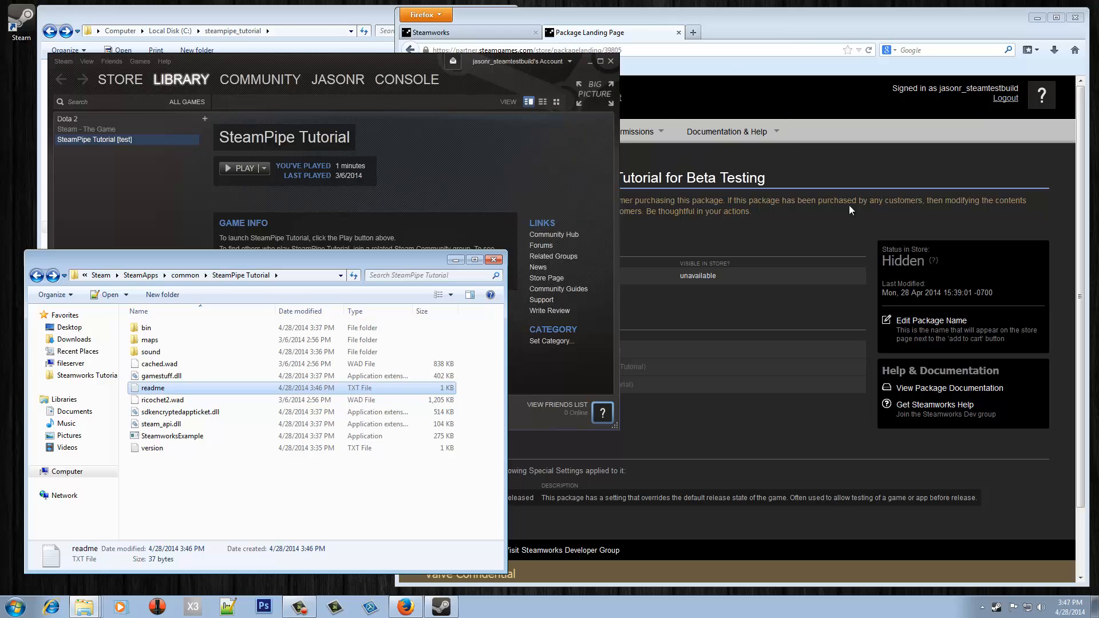
{"action": "left_click", "coordinate": [784, 210]}
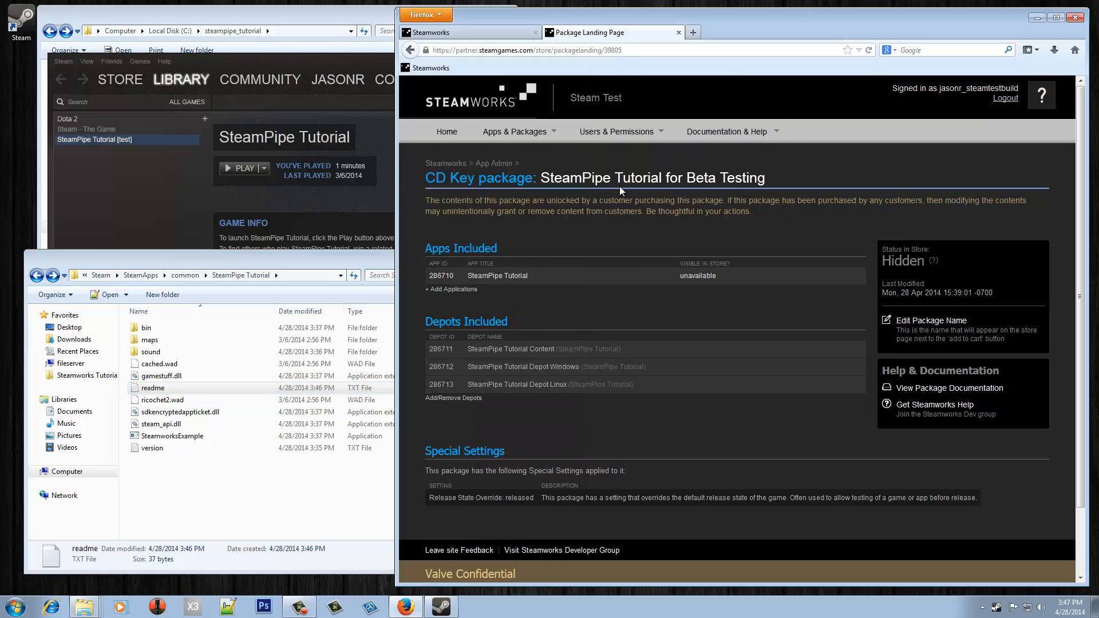
- Add German depot 286714 to the SteamPipe Tutorial - 39806 store package and save
{"action": "key", "text": "alt+Left"}
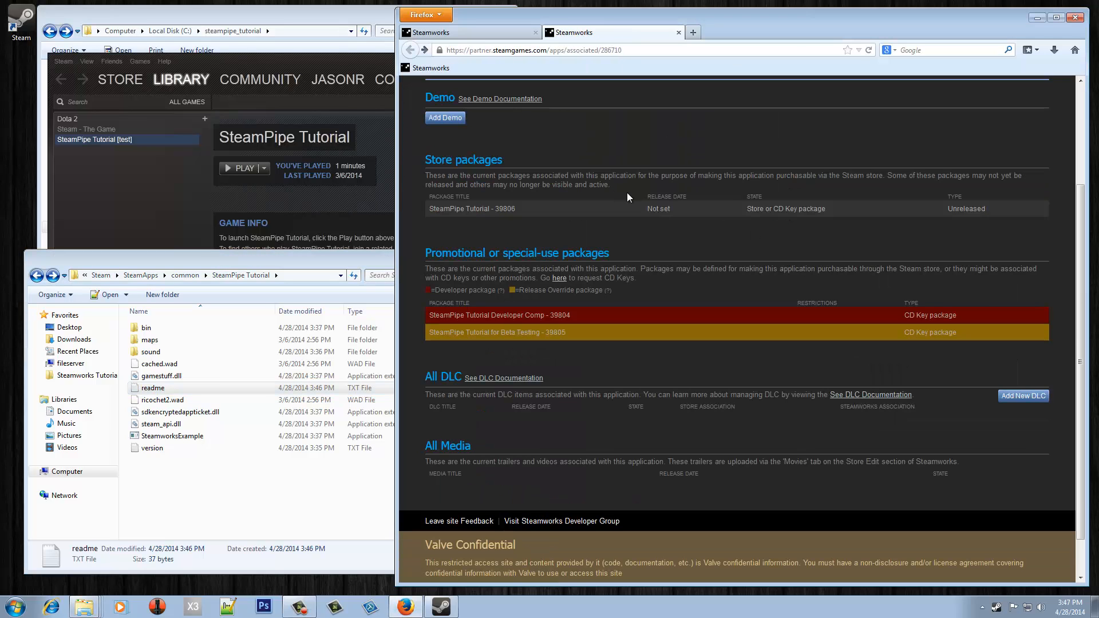
{"action": "scroll", "coordinate": [528, 254], "scroll_direction": "up", "scroll_amount": 2}
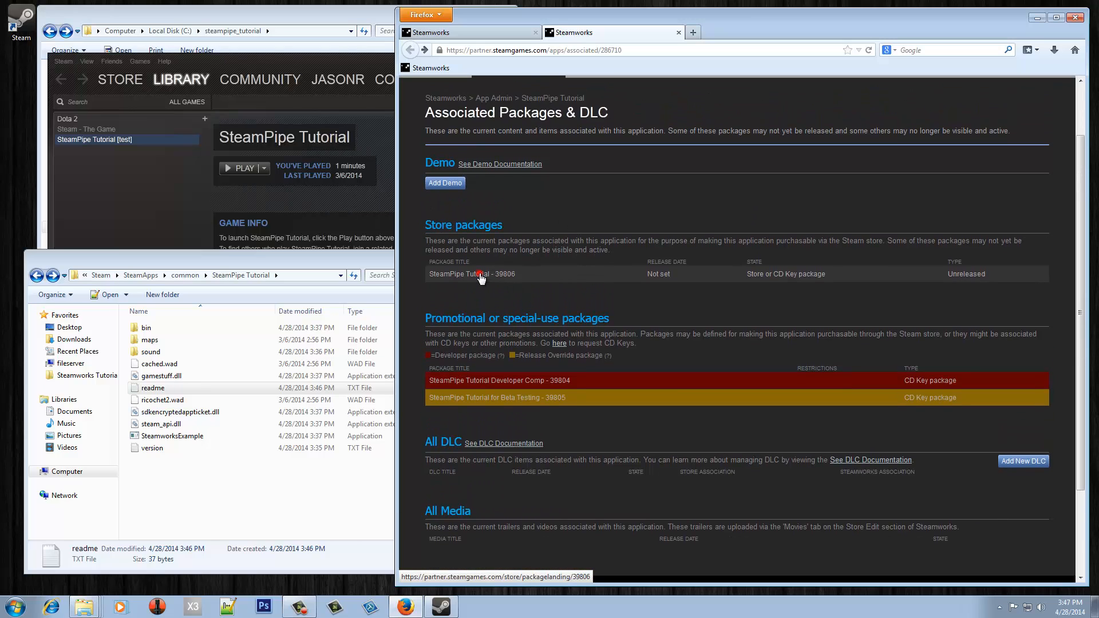
{"action": "left_click", "coordinate": [480, 273]}
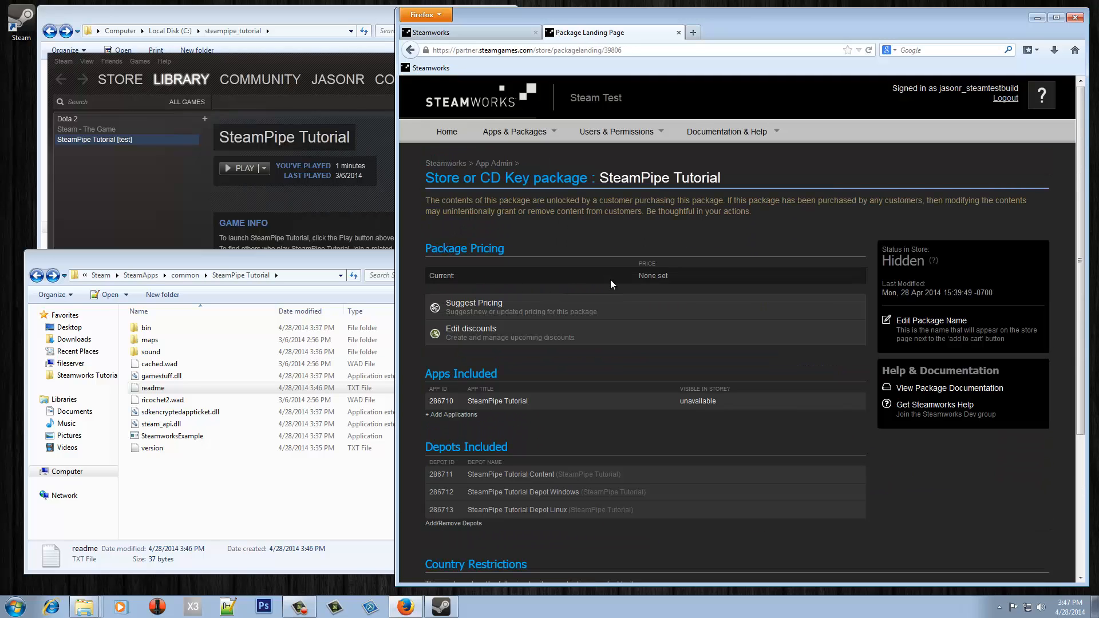
{"action": "scroll", "coordinate": [610, 279], "scroll_direction": "down", "scroll_amount": 2}
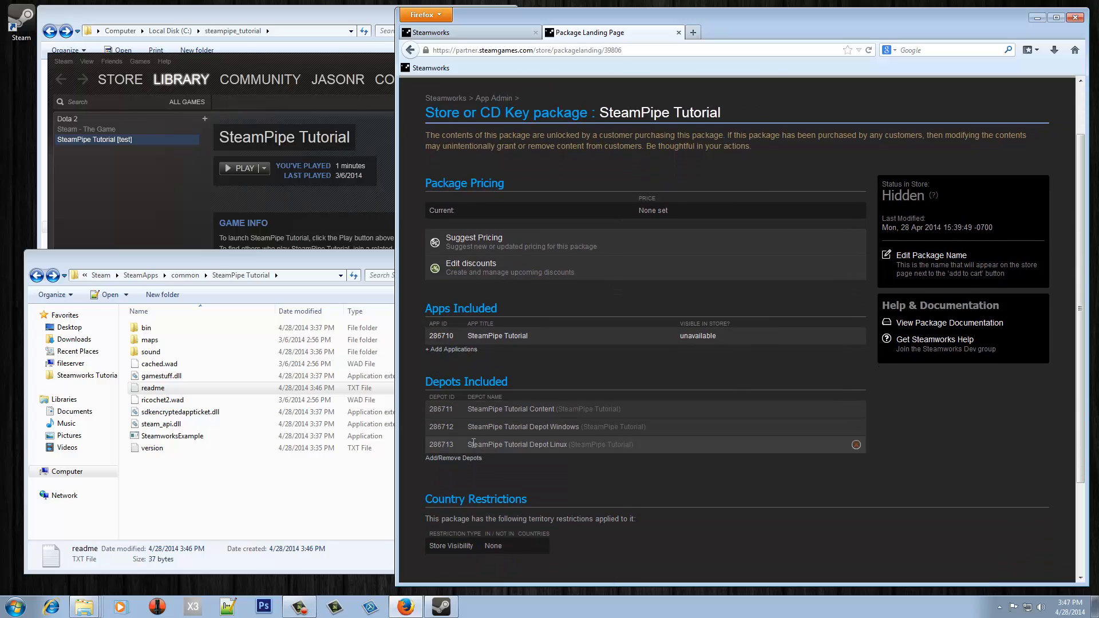
{"action": "left_click", "coordinate": [437, 458]}
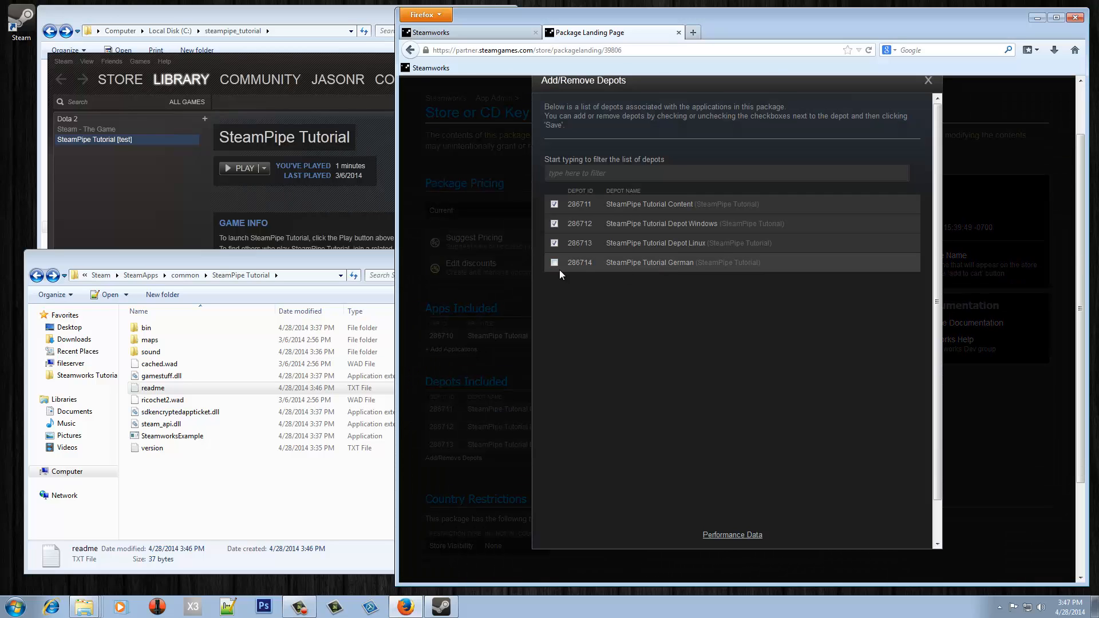
{"action": "left_click", "coordinate": [556, 262]}
{"action": "scroll", "coordinate": [724, 354], "scroll_direction": "down", "scroll_amount": 1}
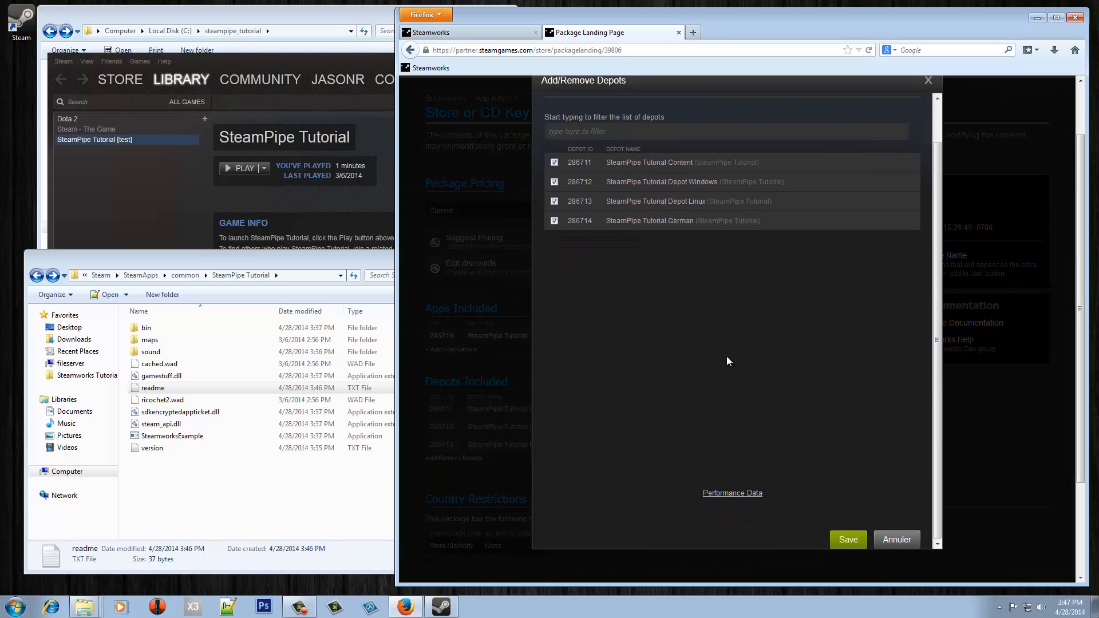
{"action": "left_click", "coordinate": [848, 535]}
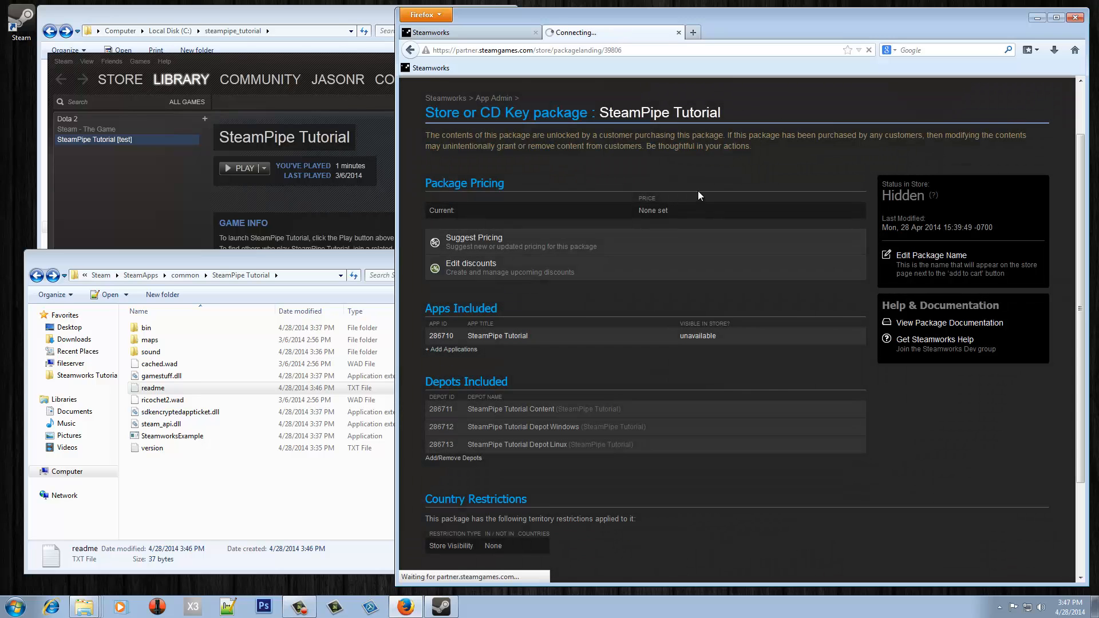
- Set build 247031 live on the default branch and preview the change
{"action": "left_click", "coordinate": [461, 32]}
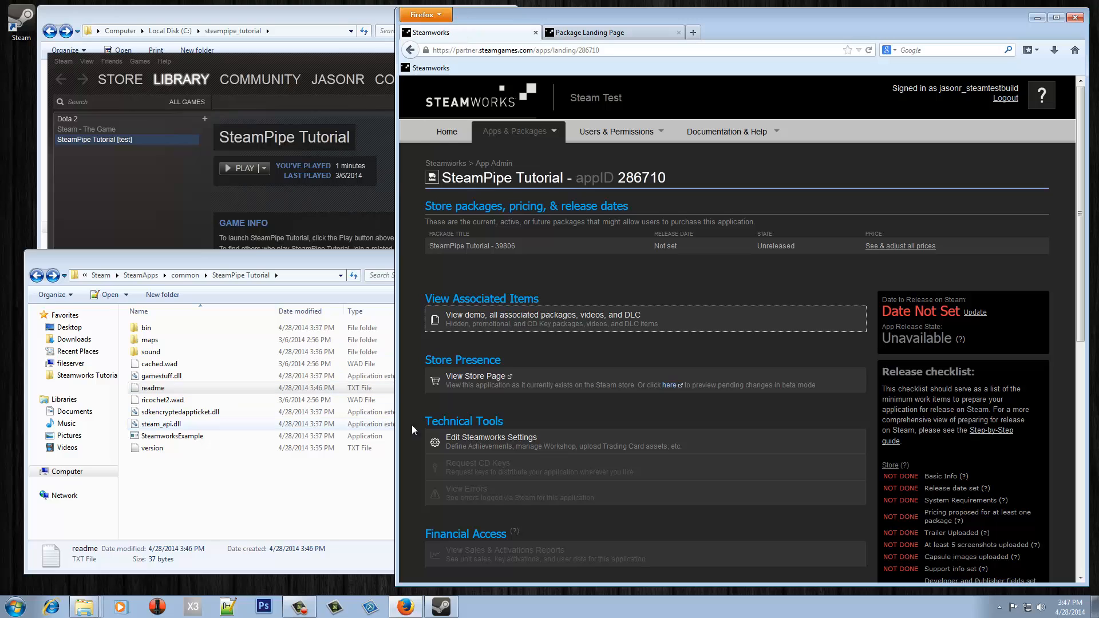
{"action": "left_click", "coordinate": [483, 443]}
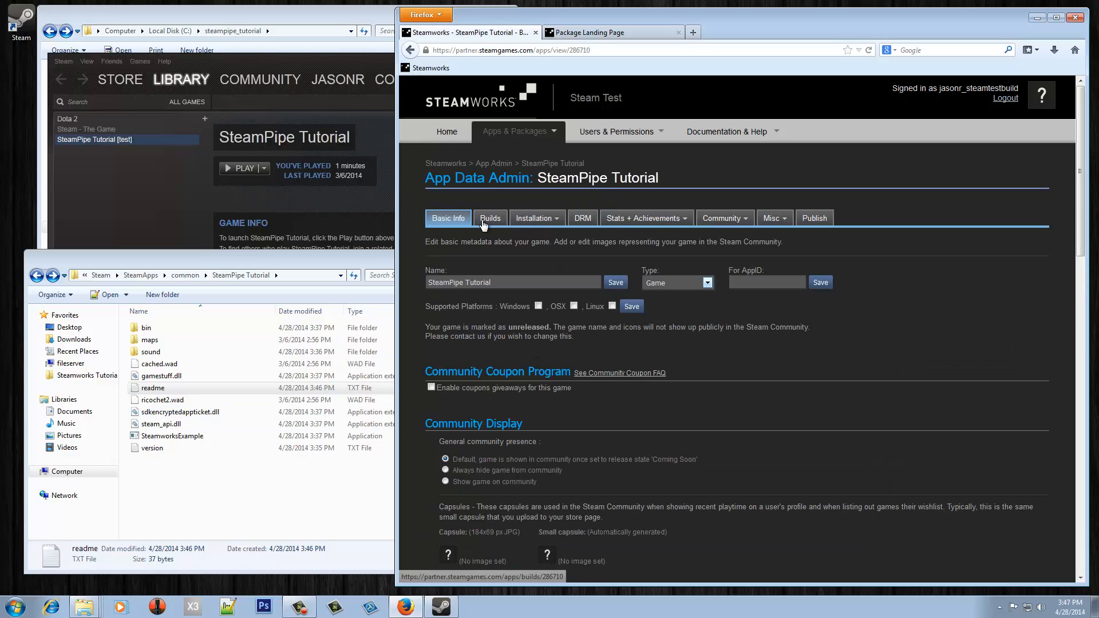
{"action": "left_click", "coordinate": [483, 219]}
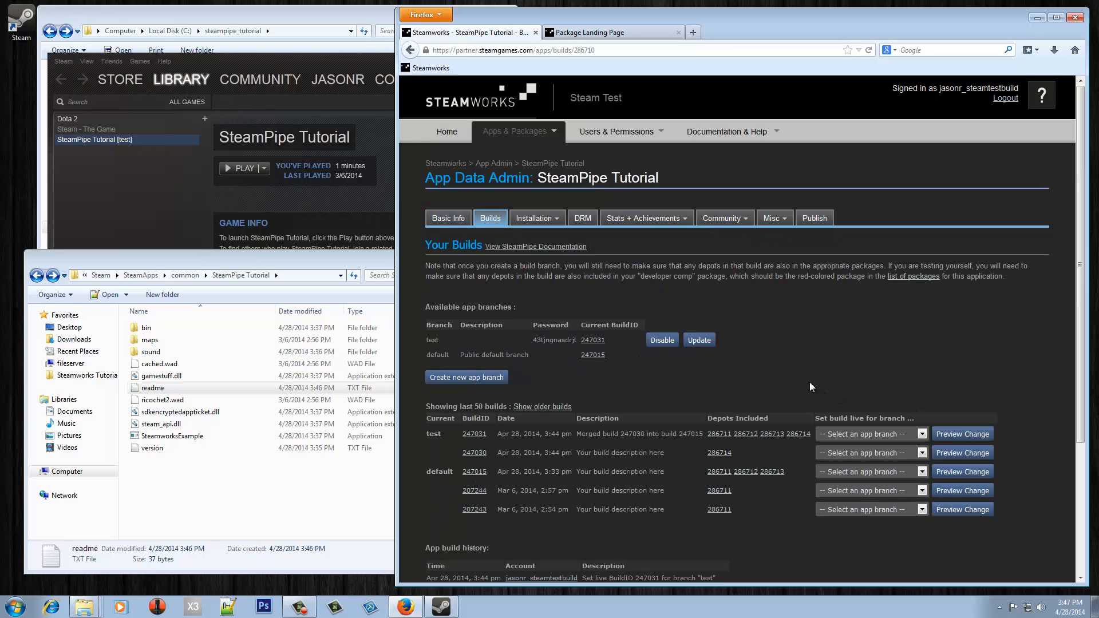
{"action": "left_click", "coordinate": [838, 435]}
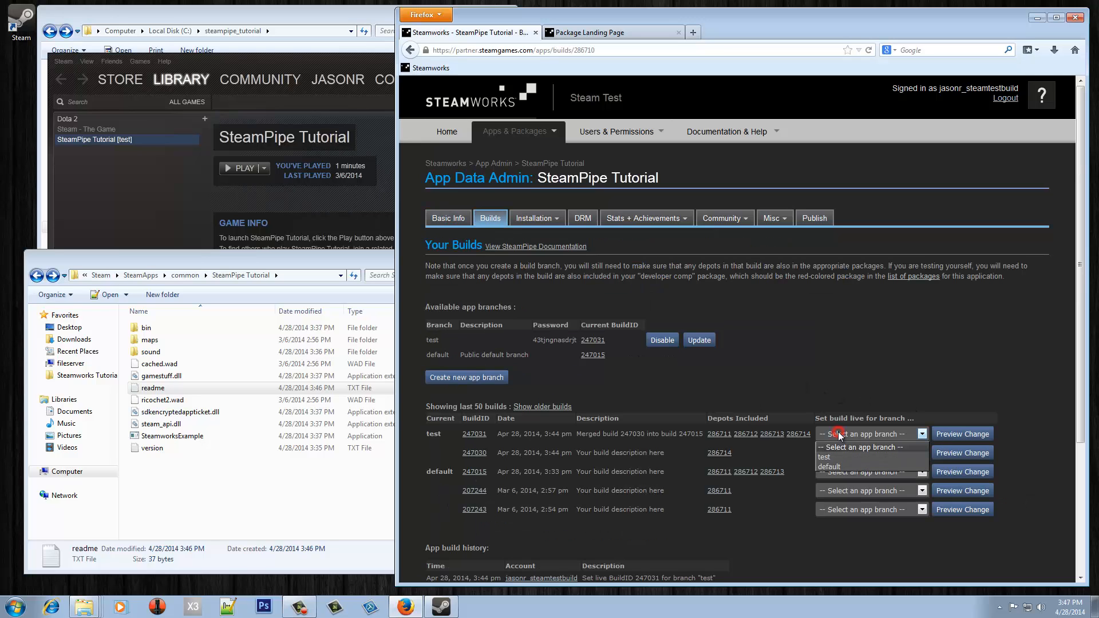
{"action": "left_click", "coordinate": [839, 467]}
{"action": "left_click", "coordinate": [959, 436]}
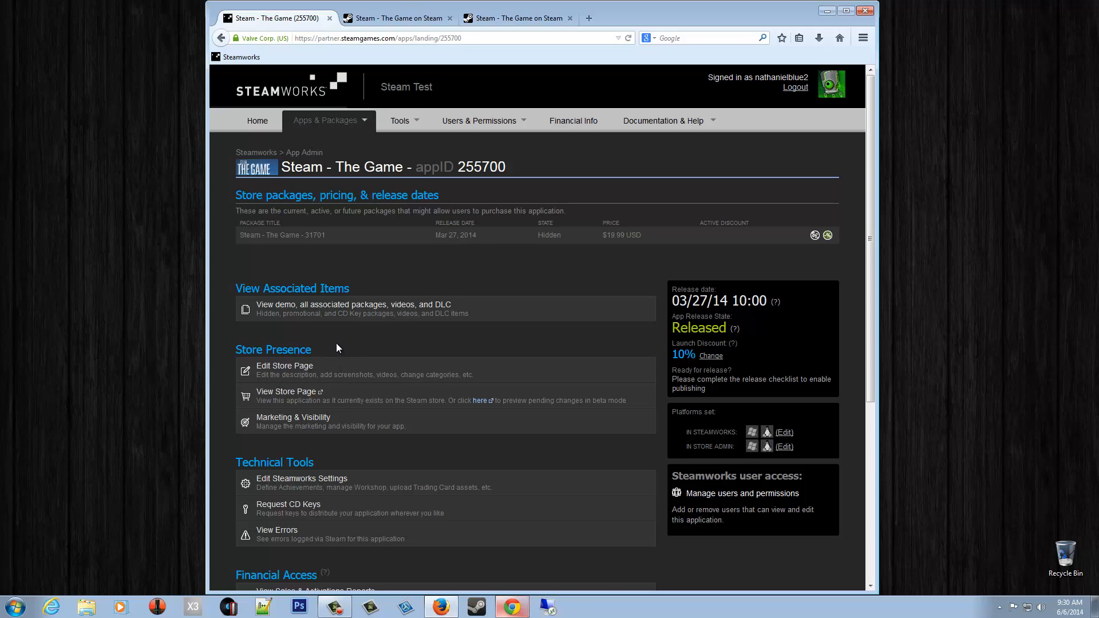
- Tick German interface, full audio and subtitles in Steam - The Game's supported languages and save
{"action": "left_click", "coordinate": [293, 370]}
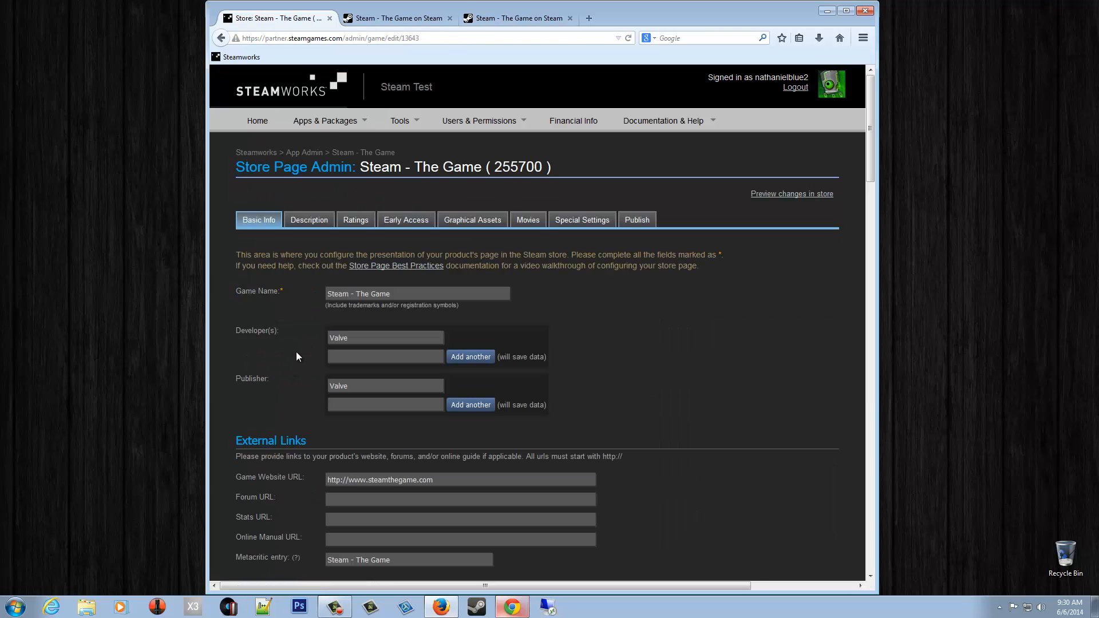
{"action": "scroll", "coordinate": [296, 356], "scroll_direction": "down", "scroll_amount": 12}
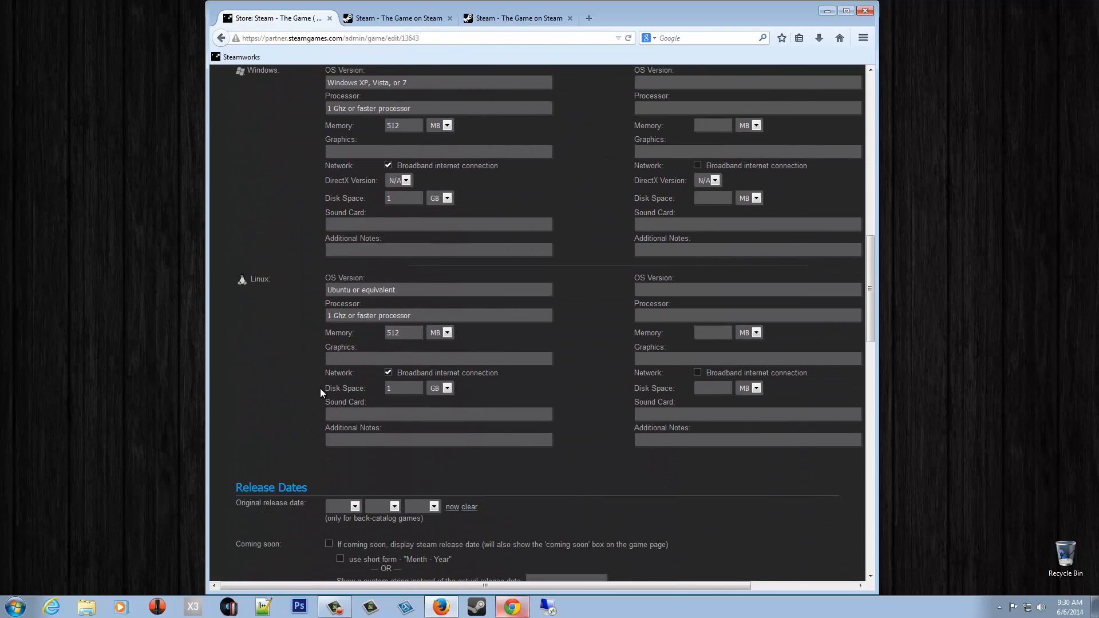
{"action": "scroll", "coordinate": [321, 388], "scroll_direction": "down", "scroll_amount": 7}
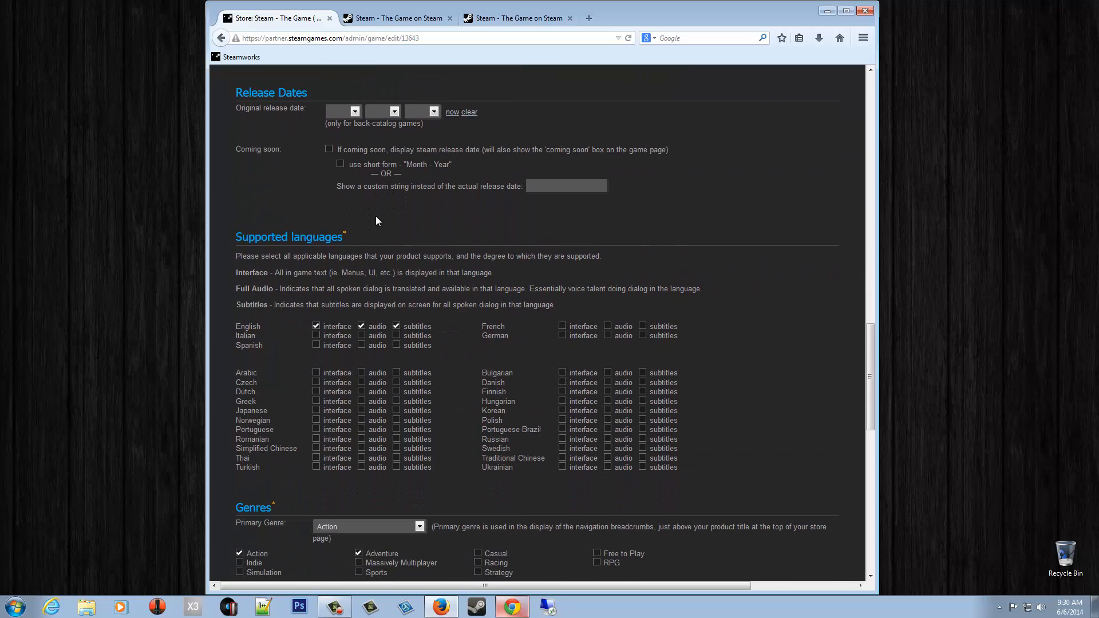
{"action": "left_click", "coordinate": [562, 335]}
{"action": "left_click", "coordinate": [607, 336]}
{"action": "left_click", "coordinate": [642, 336]}
{"action": "scroll", "coordinate": [338, 427], "scroll_direction": "down", "scroll_amount": 10}
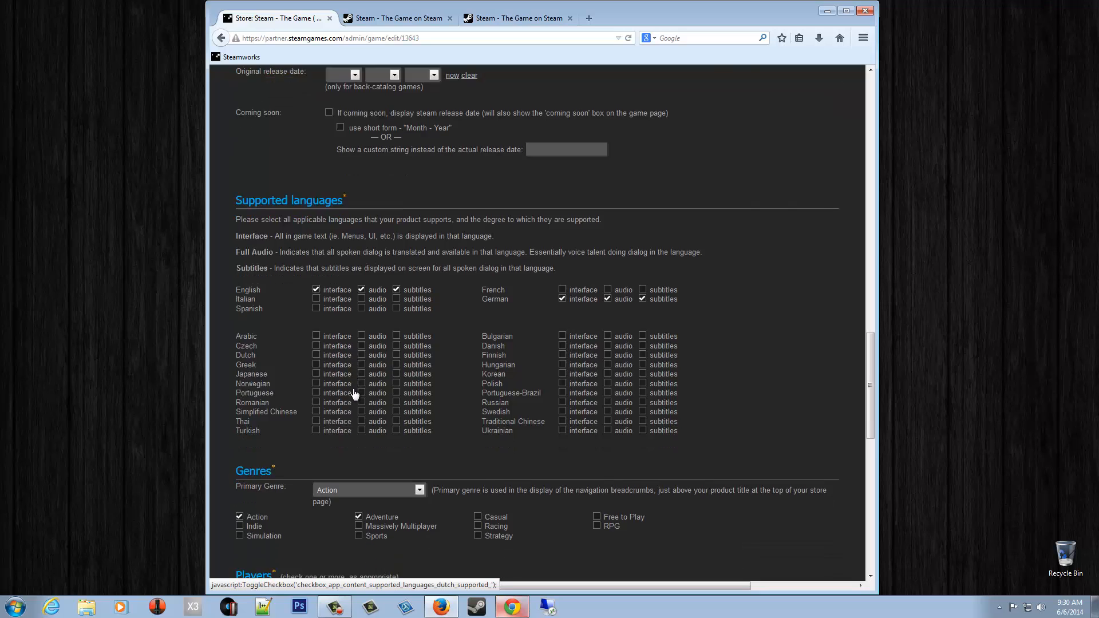
{"action": "left_click", "coordinate": [259, 453]}
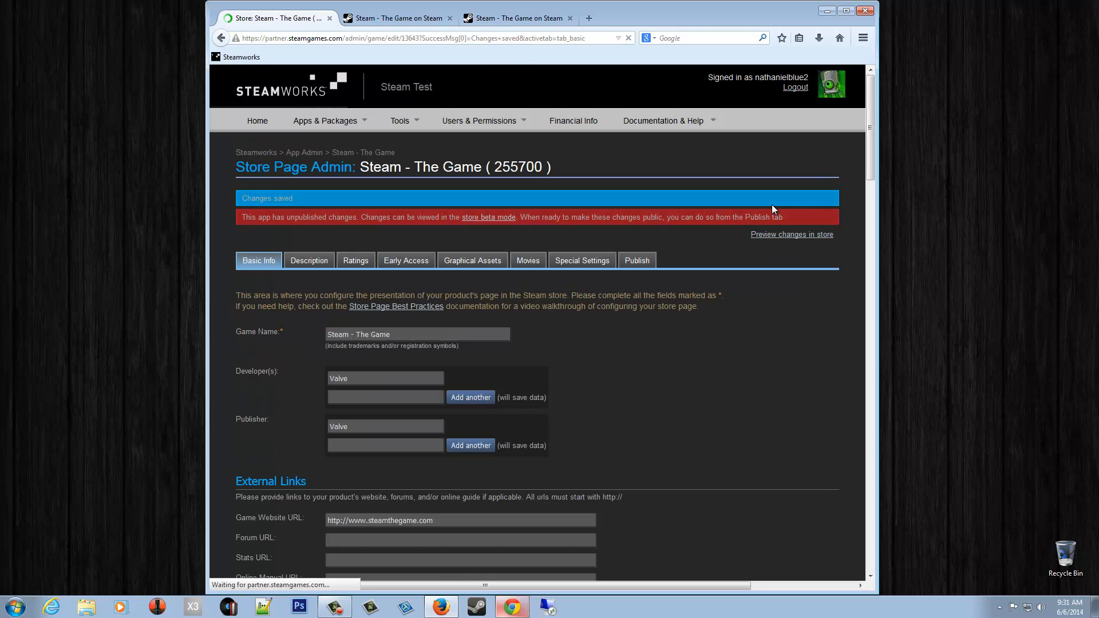
- Preview the store page to check German appears in the languages list
{"action": "left_click", "coordinate": [790, 234]}
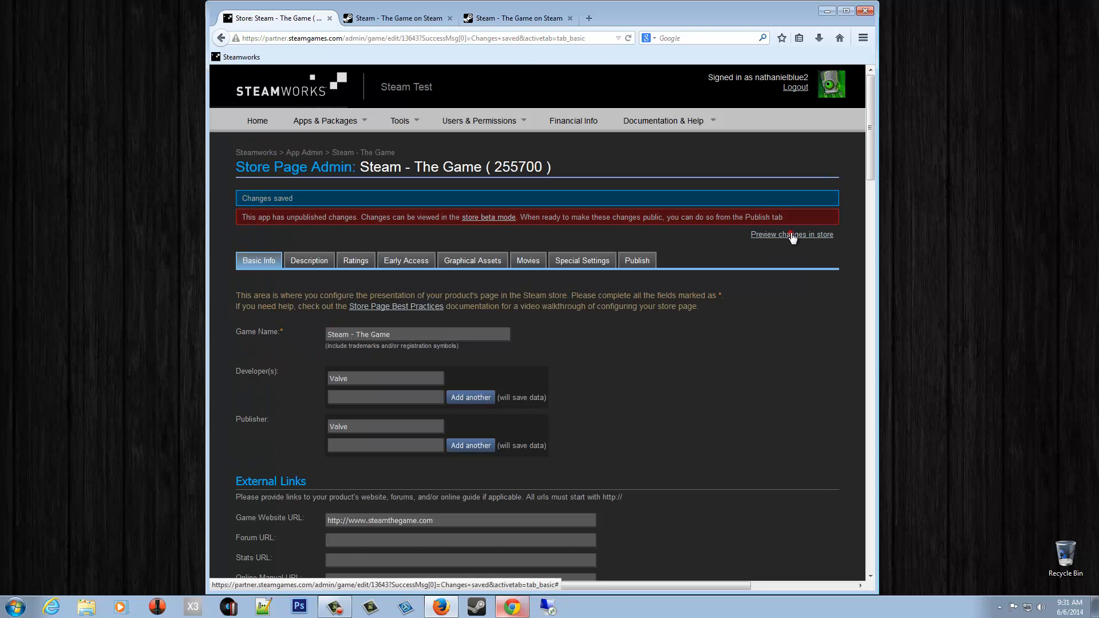
{"action": "scroll", "coordinate": [525, 347], "scroll_direction": "down", "scroll_amount": 1}
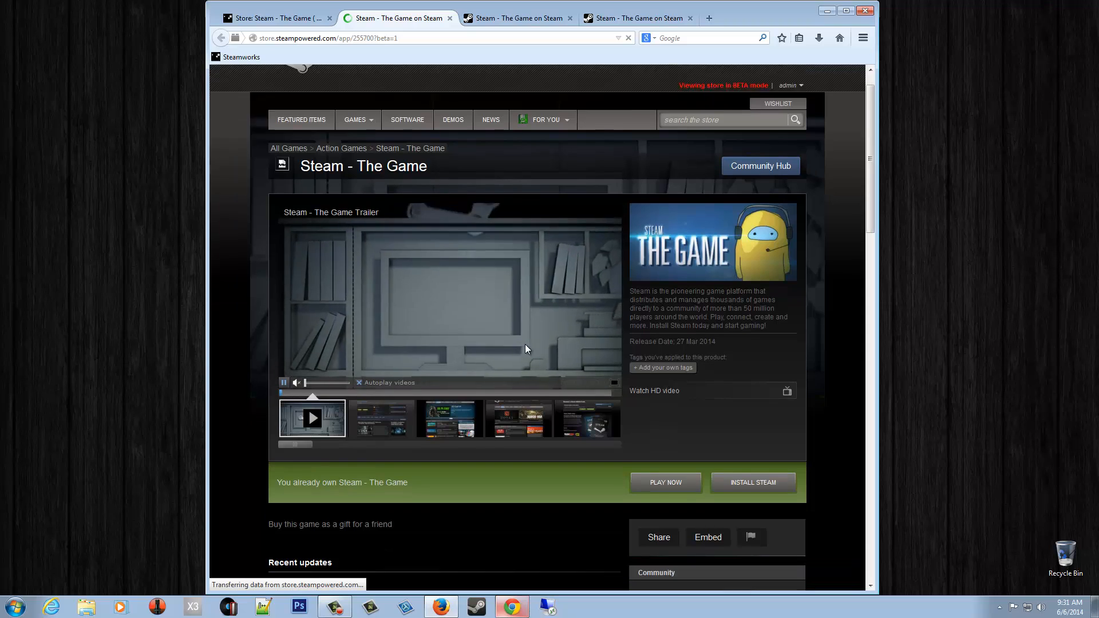
{"action": "scroll", "coordinate": [524, 349], "scroll_direction": "down", "scroll_amount": 6}
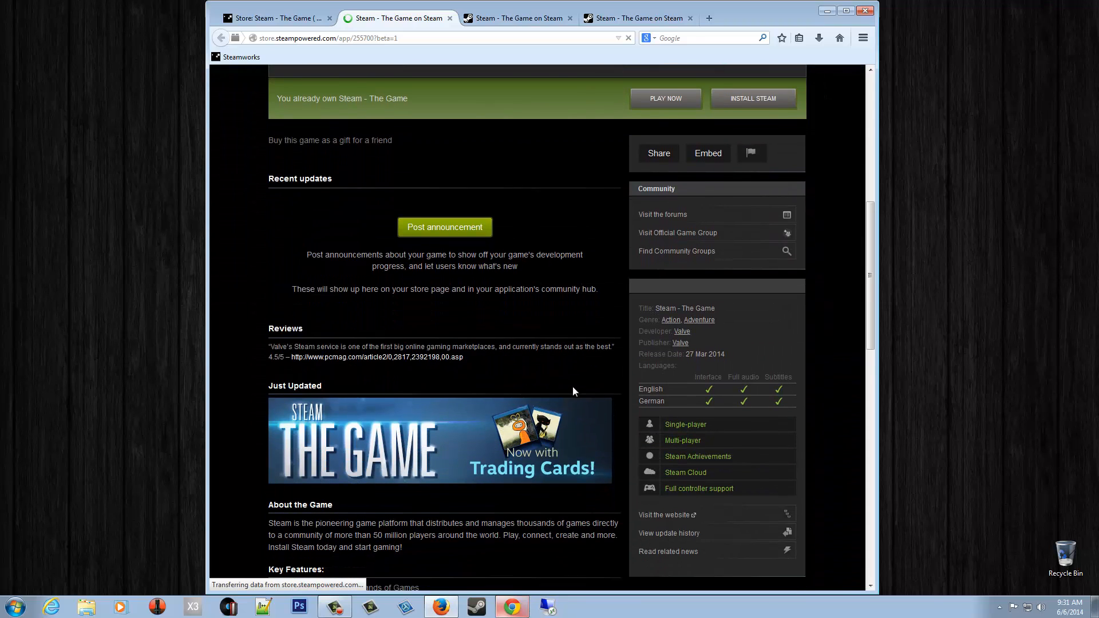
{"action": "scroll", "coordinate": [575, 391], "scroll_direction": "down", "scroll_amount": 2}
{"action": "scroll", "coordinate": [578, 392], "scroll_direction": "up", "scroll_amount": 2}
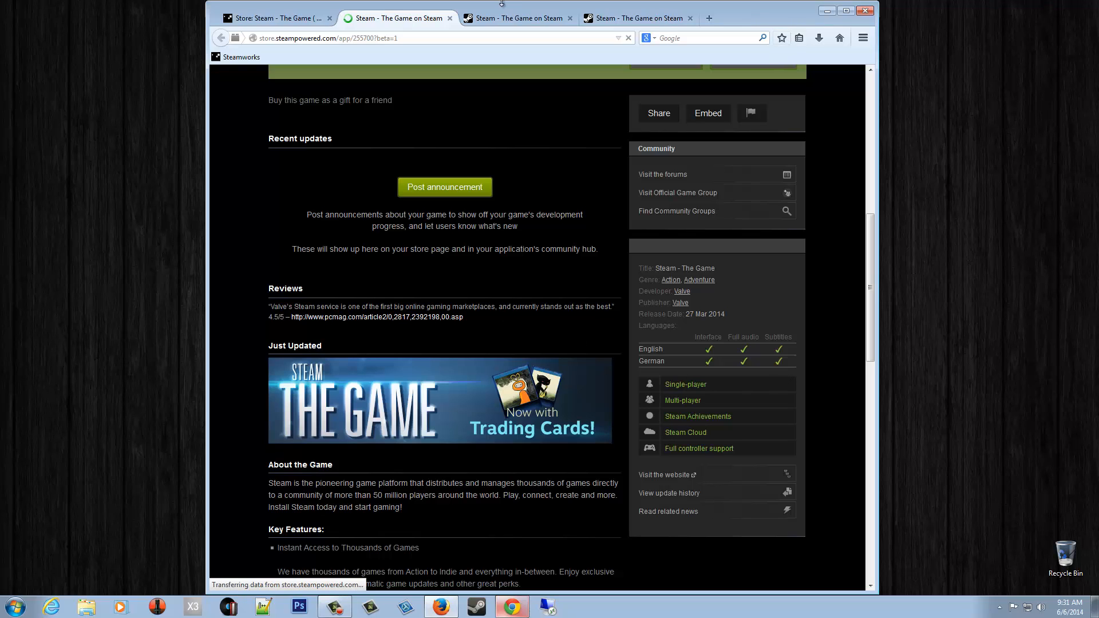
- Publish the saved store page changes to the public
{"action": "left_click", "coordinate": [307, 25]}
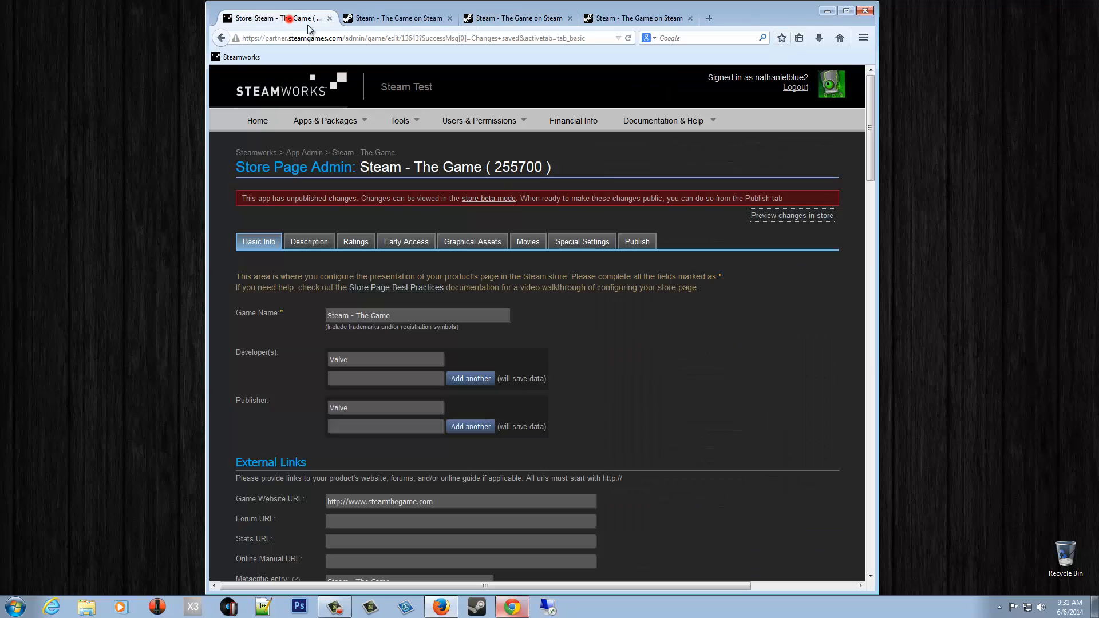
{"action": "left_click", "coordinate": [640, 245]}
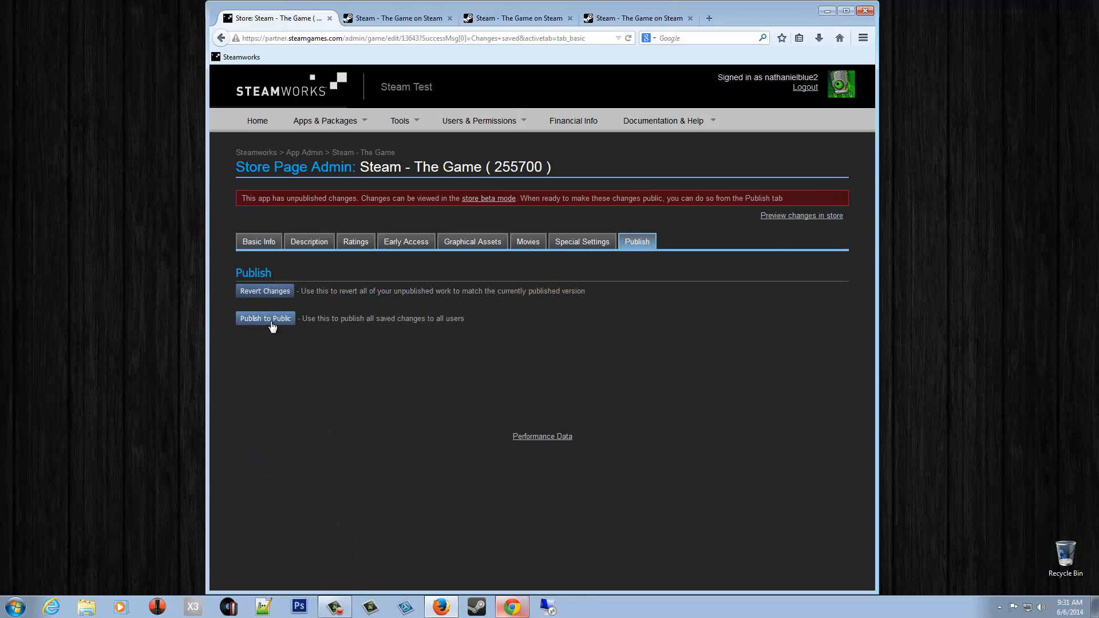
{"action": "left_click", "coordinate": [270, 323]}
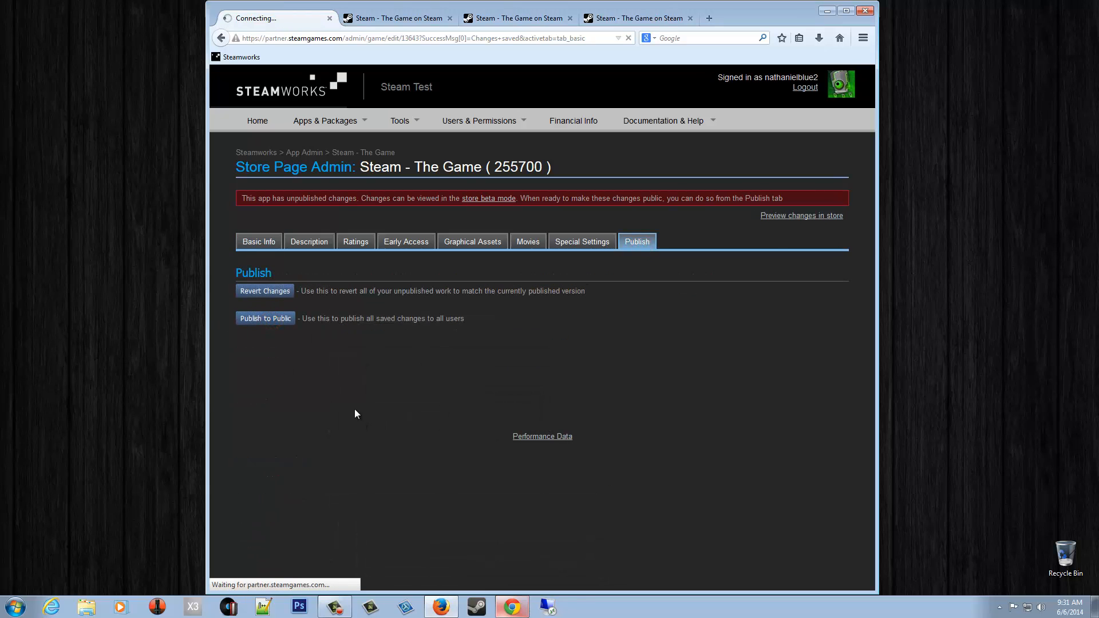